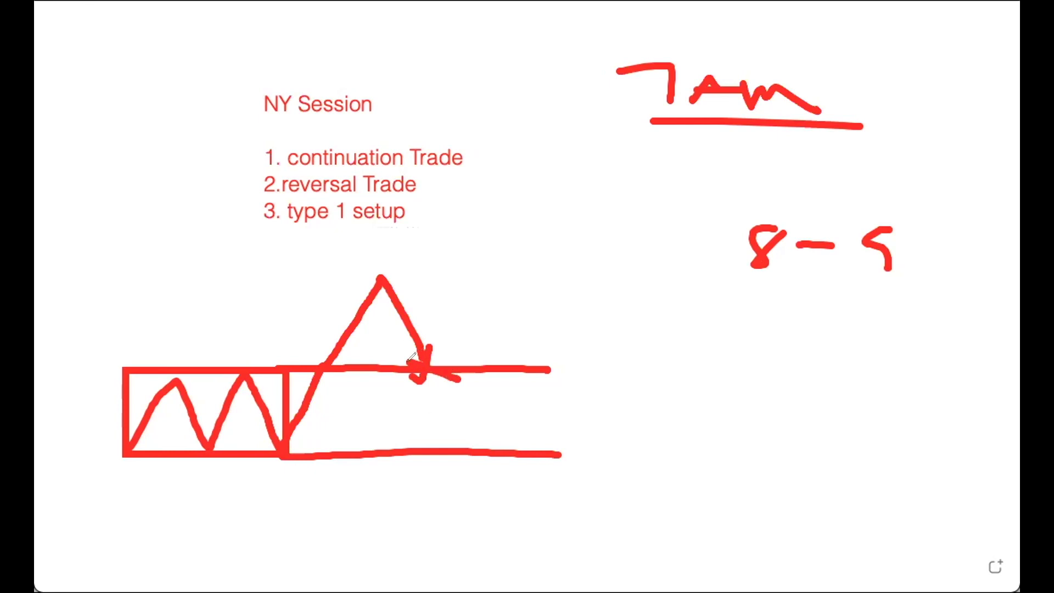
- Extend the pullback below the rectangle's upper line with an arrowhead at its end, and label the extremes HOD and LOD
drag(415, 336, 442, 402)
mouse_move(323, 251)
mouse_down()
mouse_move(325, 279)
mouse_move(399, 254)
mouse_up()
mouse_move(302, 253)
mouse_down()
mouse_move(304, 288)
mouse_move(332, 266)
mouse_up()
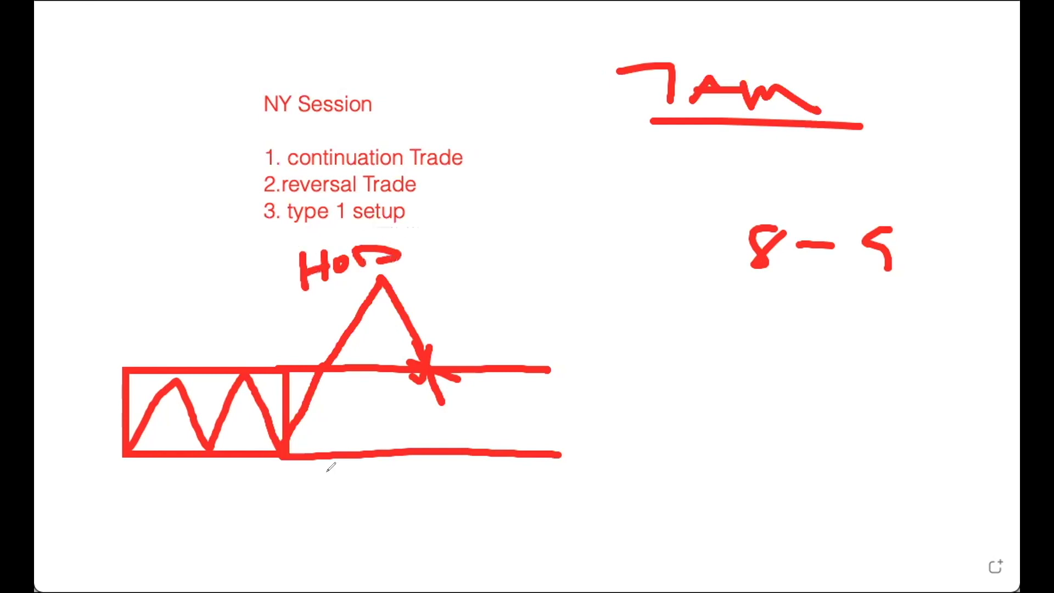
mouse_move(265, 475)
mouse_down()
mouse_move(280, 505)
mouse_move(297, 488)
mouse_move(343, 510)
mouse_move(321, 507)
mouse_up()
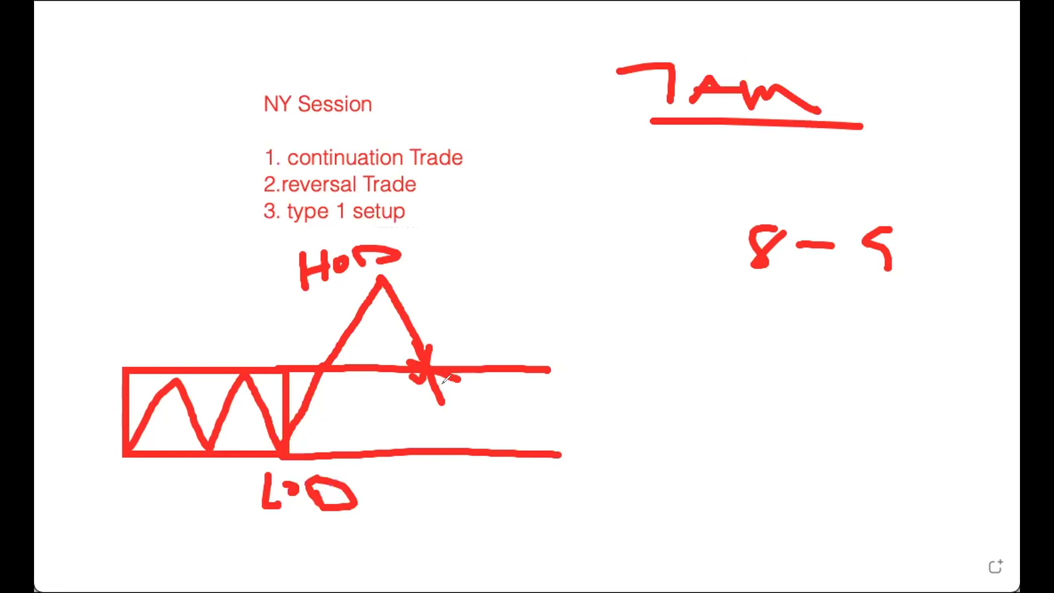
drag(453, 380, 485, 410)
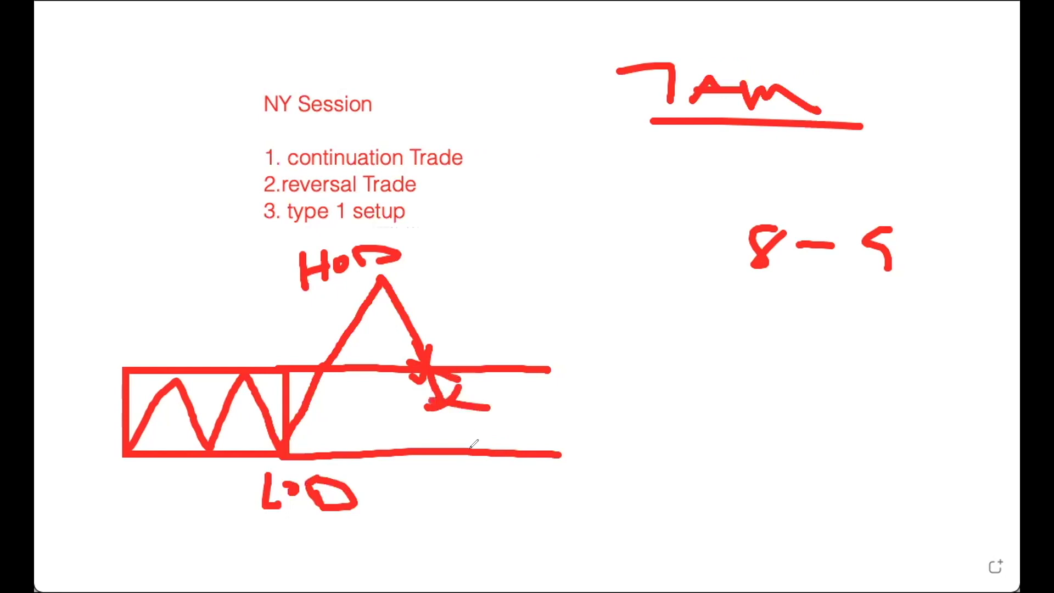
- Try a horizontal midline through the rectangle and alternative price legs after the pullback, undoing each trial stroke
drag(113, 416, 740, 428)
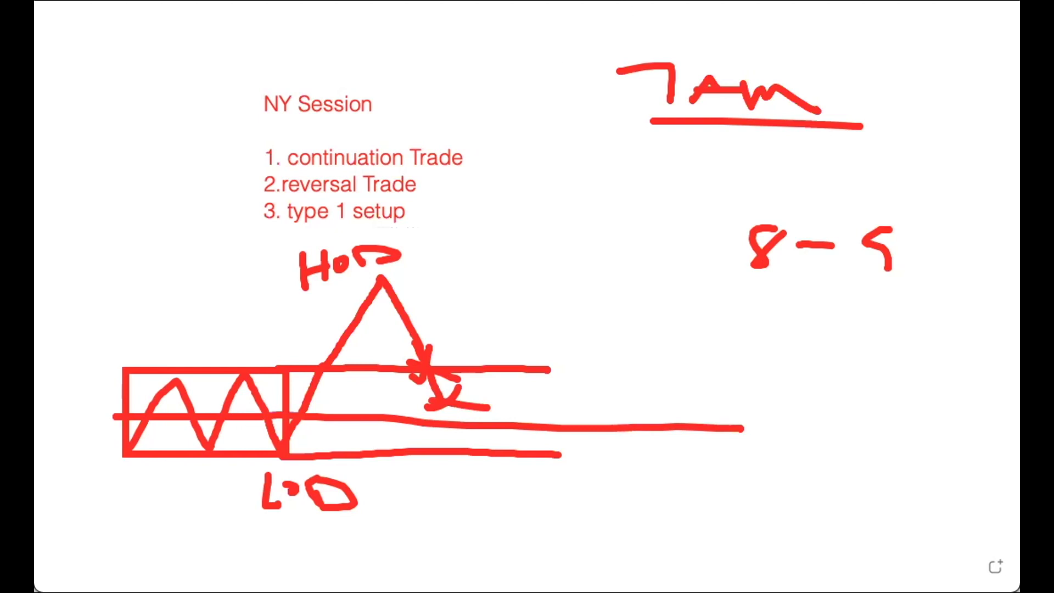
key(ctrl+z)
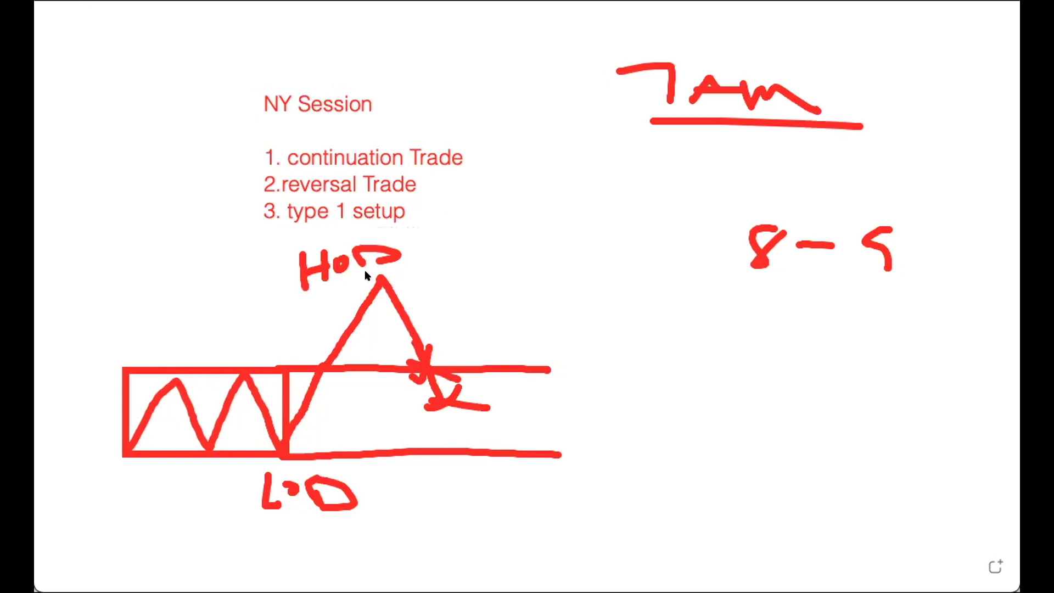
mouse_move(442, 391)
mouse_down()
mouse_move(496, 336)
mouse_move(553, 496)
mouse_up()
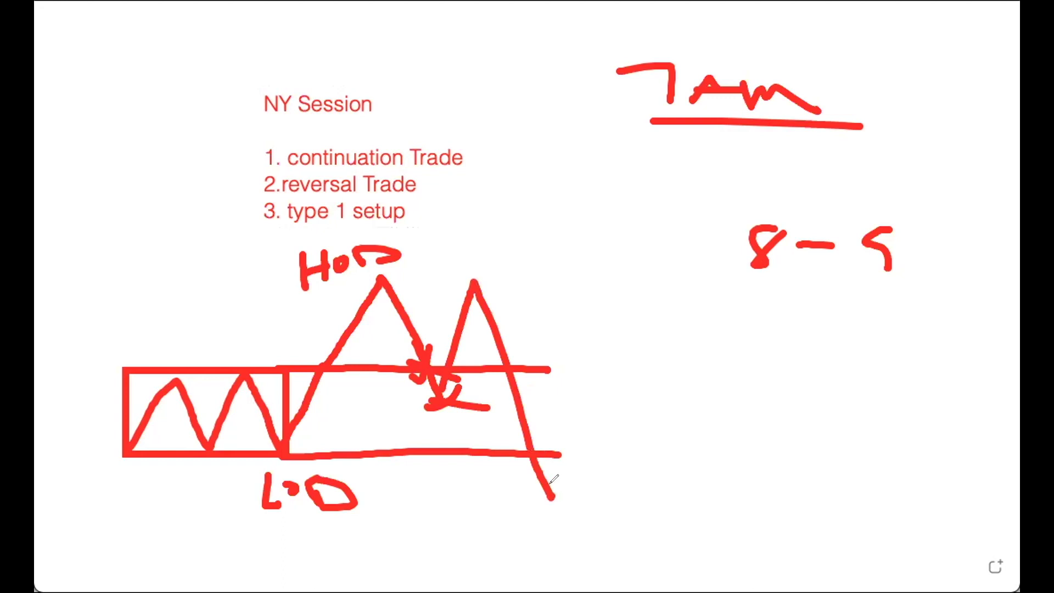
key(ctrl+z)
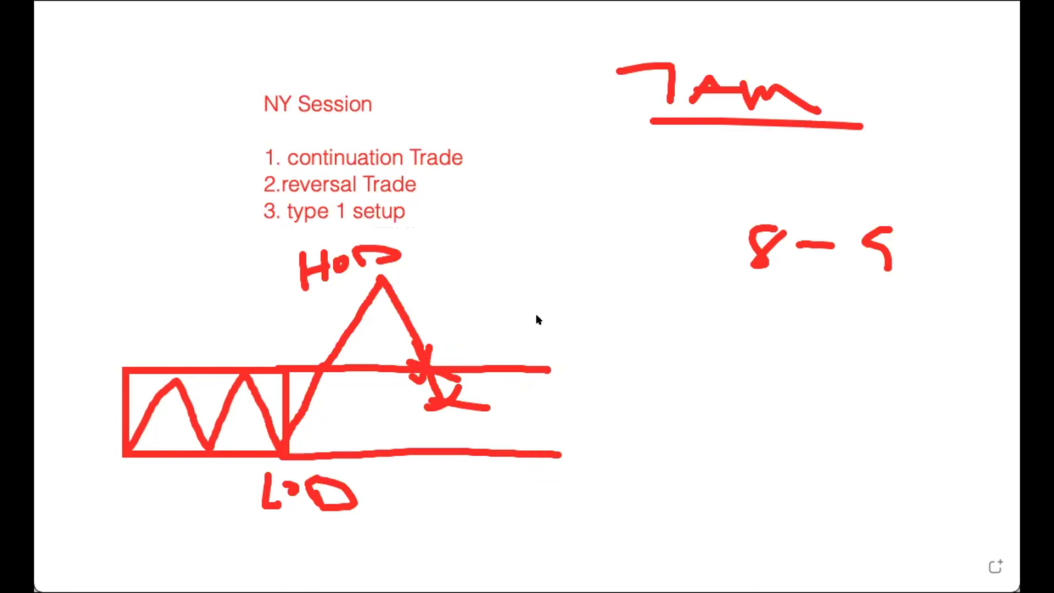
mouse_move(435, 404)
mouse_down()
mouse_move(482, 484)
mouse_move(565, 353)
mouse_up()
key(ctrl+z)
- Circle the rally from LOD to HOD and sketch a separate up-down-up price path with an X at its low
mouse_move(367, 265)
mouse_down()
mouse_move(325, 317)
mouse_move(288, 447)
mouse_move(378, 262)
mouse_move(352, 265)
mouse_up()
mouse_move(547, 519)
mouse_down()
mouse_move(717, 318)
mouse_move(812, 466)
mouse_move(981, 241)
mouse_up()
drag(801, 436, 818, 462)
drag(825, 427, 795, 471)
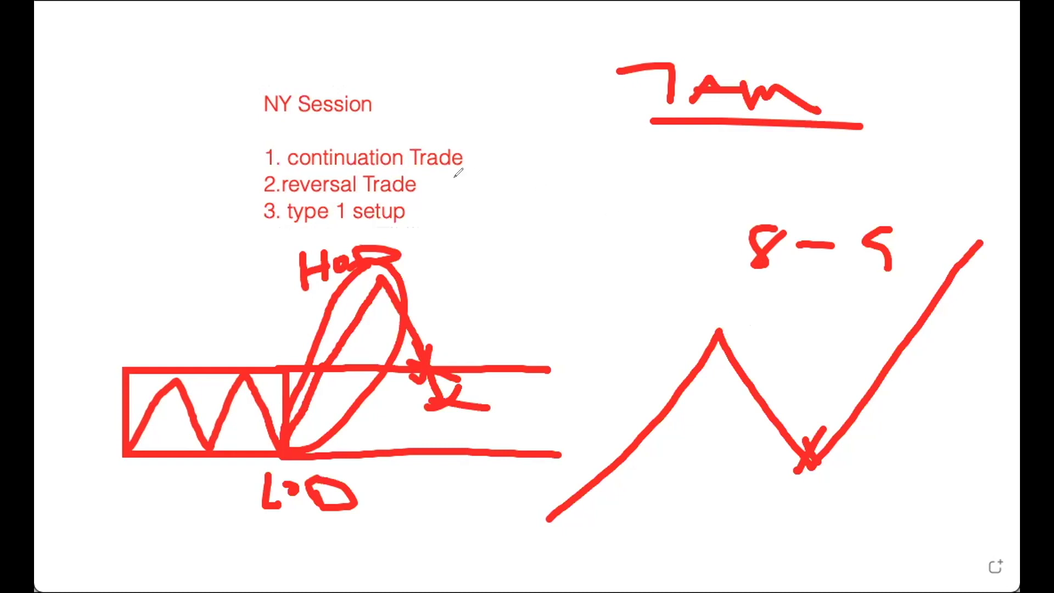
- Underline "reversal Trade" and undo all freehand strokes back to the NY Session list and the rectangle
drag(272, 192, 392, 199)
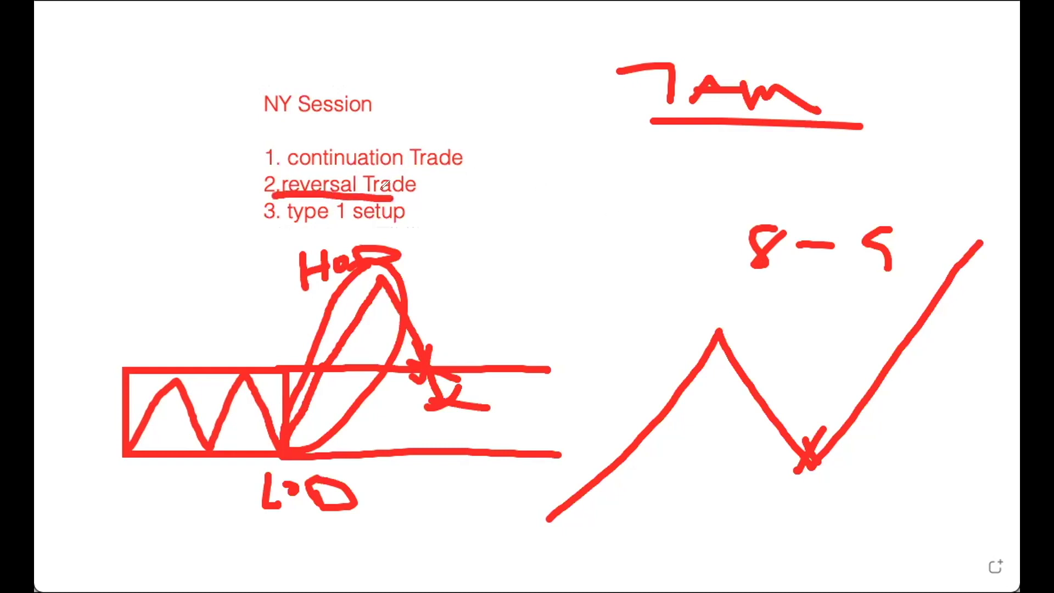
key(super+z)
key(ctrl+z)
key(ctrl+z)
key(ctrl+z)
key(ctrl+z)
key(ctrl+z)
key(ctrl+z)
key(ctrl+z)
key(ctrl+z)
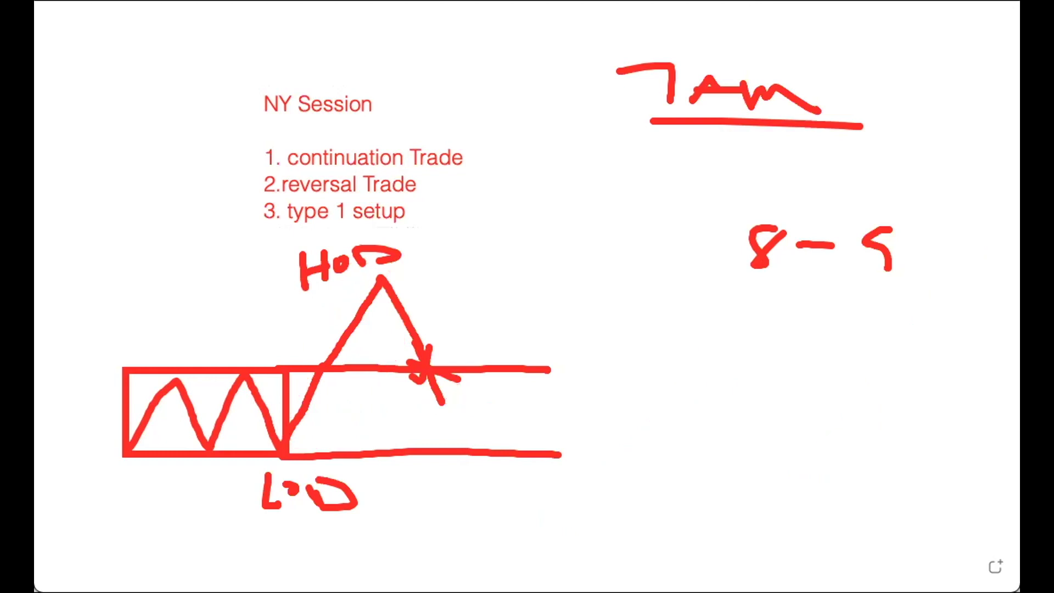
key(ctrl+z)
key(ctrl+z)
key(ctrl+z)
key(ctrl+z)
key(ctrl+z)
key(ctrl+z)
key(ctrl+z)
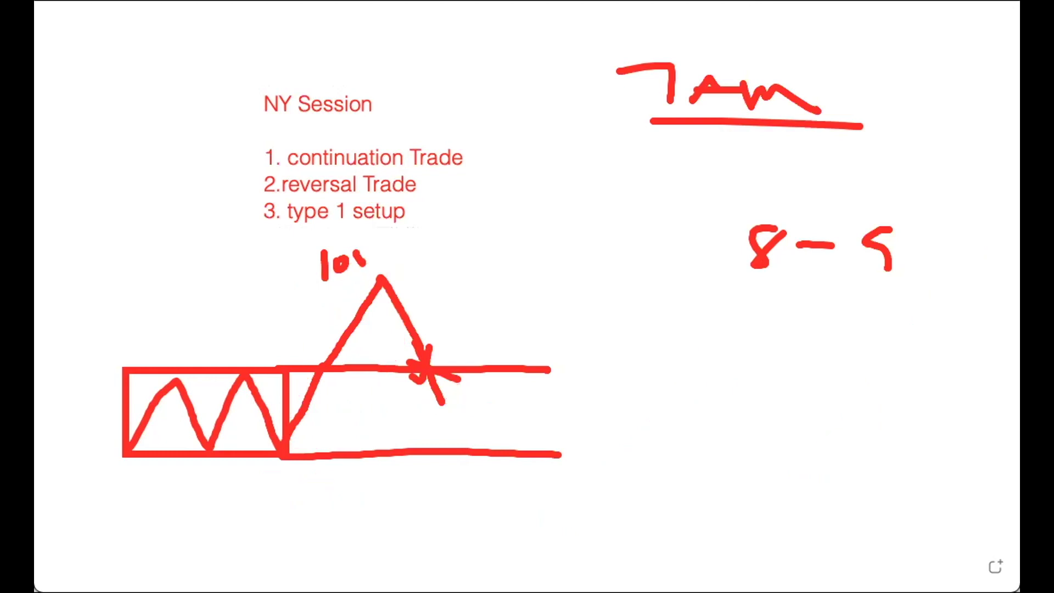
key(ctrl+z)
key(ctrl+z)
key(ctrl+z)
key(ctrl+z)
key(ctrl+z)
key(ctrl+z)
key(ctrl+z)
key(ctrl+z)
key(ctrl+z)
key(ctrl+z)
key(ctrl+z)
key(ctrl+z)
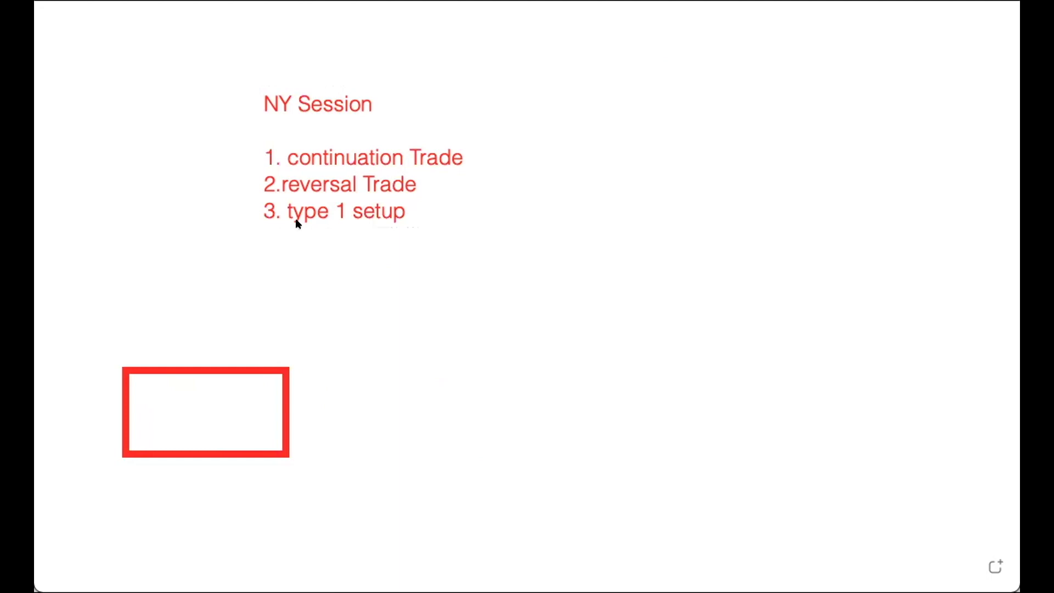
- Sketch a price path zigzagging through the rectangle, rallying to a double top, dropping to a framed double bottom and rising again
mouse_move(125, 446)
mouse_down()
mouse_move(145, 397)
mouse_move(187, 421)
mouse_move(238, 379)
mouse_move(269, 424)
mouse_move(286, 367)
mouse_move(322, 451)
mouse_move(449, 254)
mouse_move(500, 259)
mouse_move(522, 277)
mouse_move(545, 343)
mouse_up()
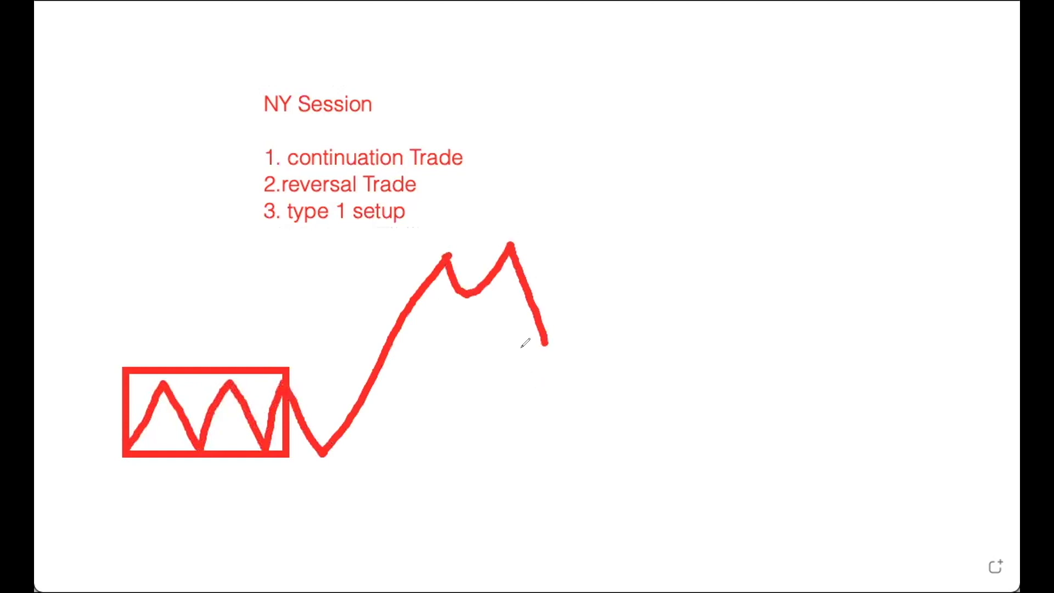
drag(509, 244, 586, 463)
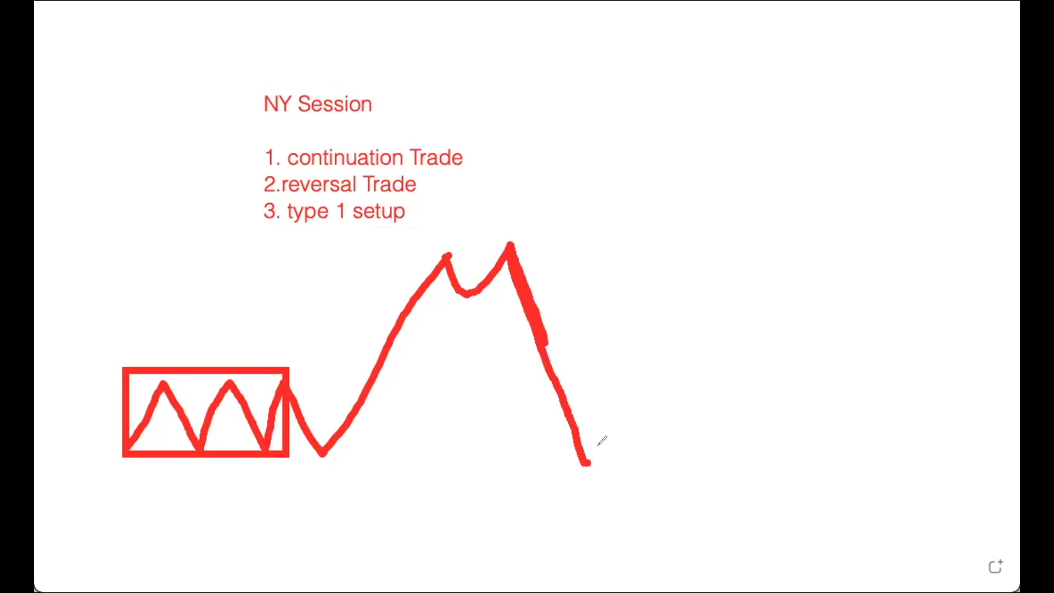
mouse_move(571, 400)
mouse_down()
mouse_move(631, 496)
mouse_move(582, 386)
mouse_move(532, 386)
mouse_up()
mouse_move(586, 463)
mouse_down()
mouse_move(594, 477)
mouse_move(658, 463)
mouse_move(756, 250)
mouse_up()
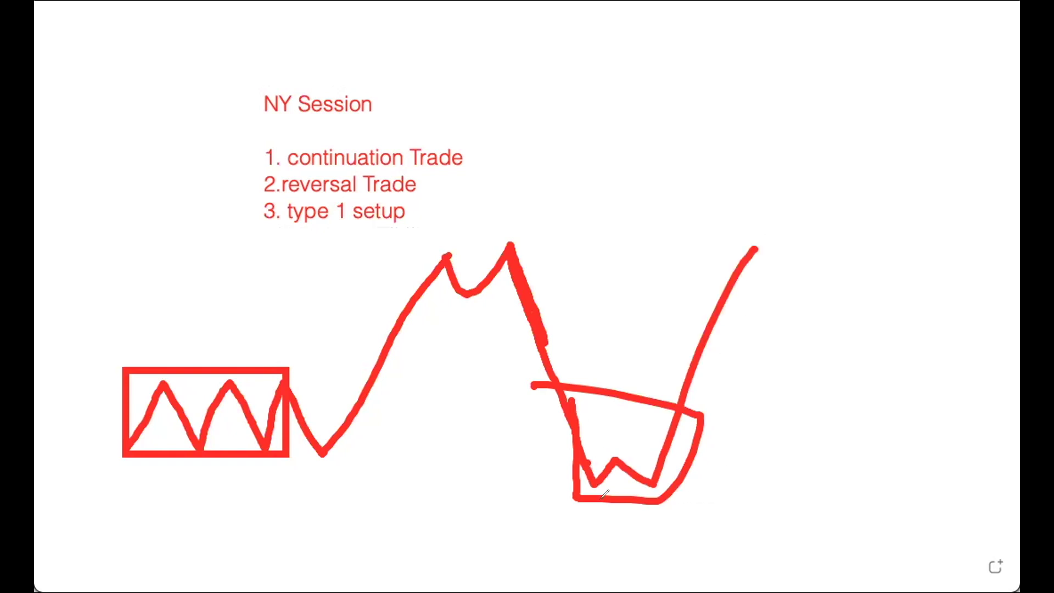
- Draw a horizontal line under the double bottom, retrace the start of its rally, and draw a level line across from the decline
drag(519, 491, 809, 485)
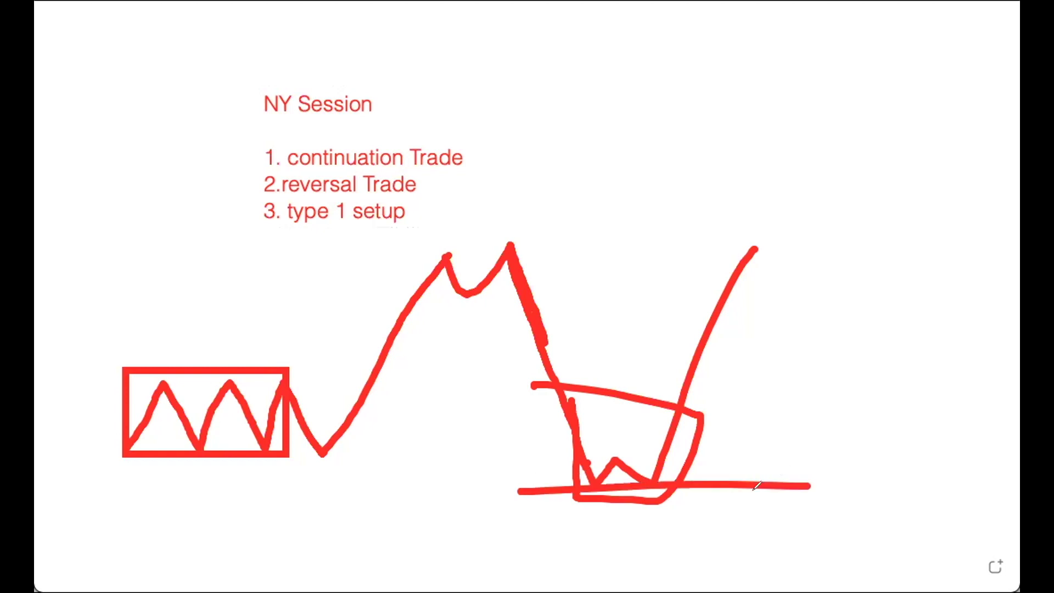
drag(650, 475, 714, 342)
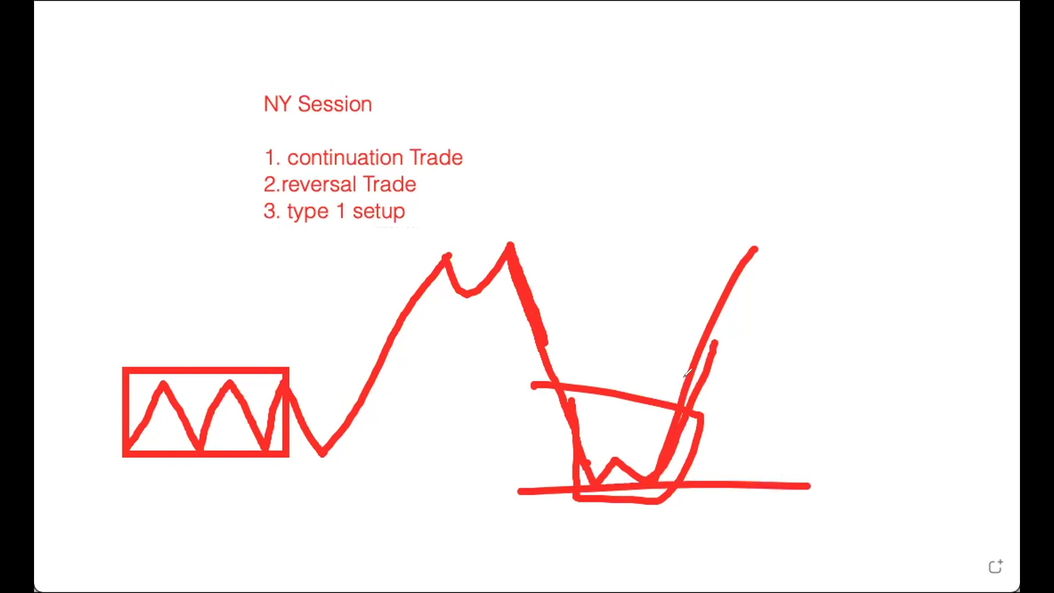
drag(546, 346, 1006, 417)
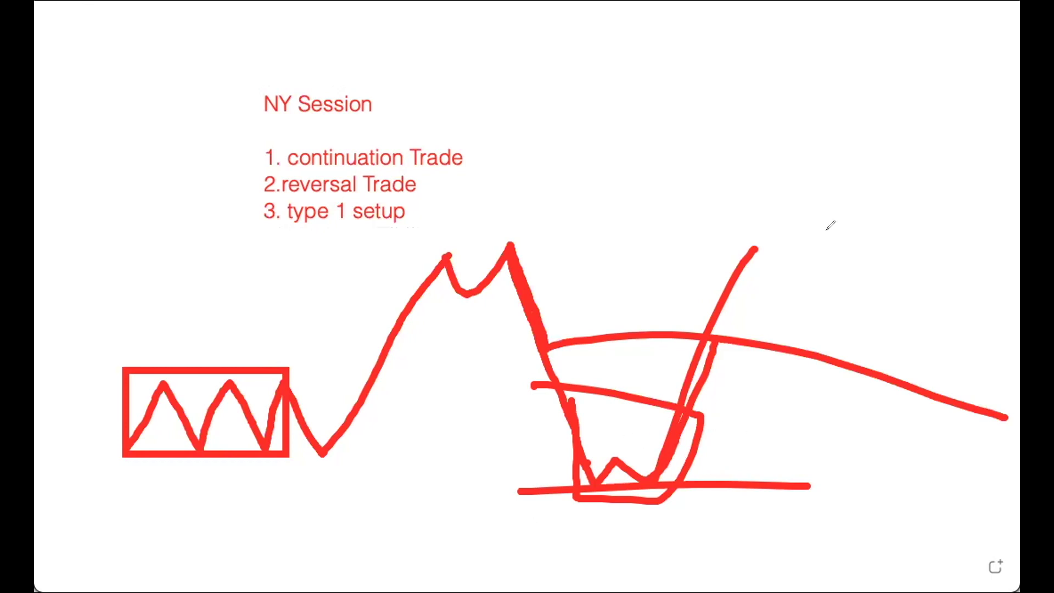
- Write "20 pips" above the rally, underline and frame it, and draw an arrow up the rally to the level line
mouse_move(764, 177)
mouse_down()
mouse_move(807, 212)
mouse_move(842, 165)
mouse_move(909, 188)
mouse_move(897, 188)
mouse_up()
drag(925, 172, 925, 189)
drag(921, 145, 926, 149)
mouse_move(954, 171)
mouse_down()
mouse_move(950, 158)
mouse_move(976, 176)
mouse_up()
drag(986, 153, 981, 172)
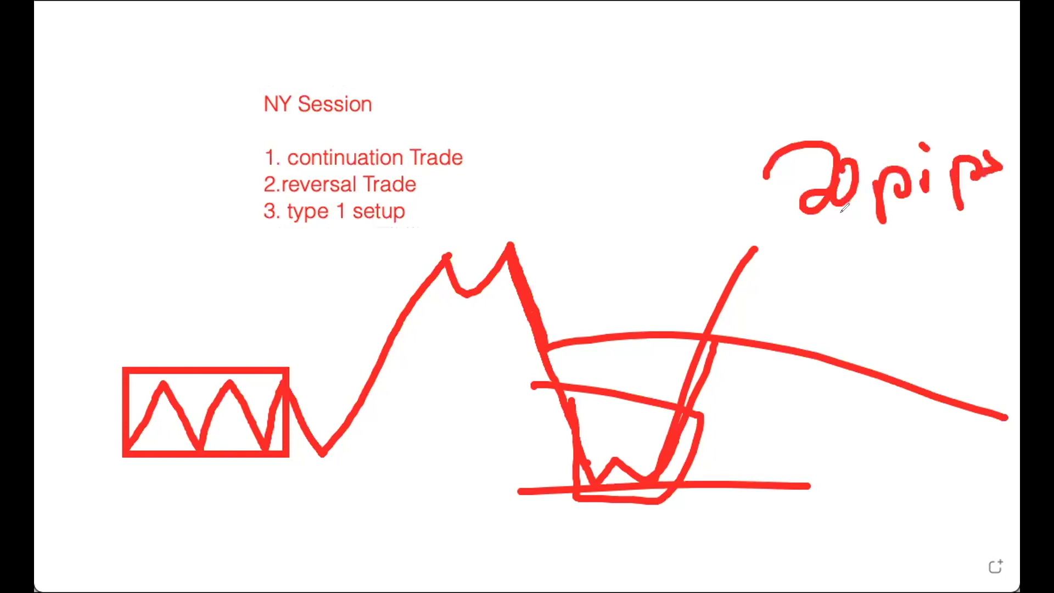
drag(796, 239, 1018, 192)
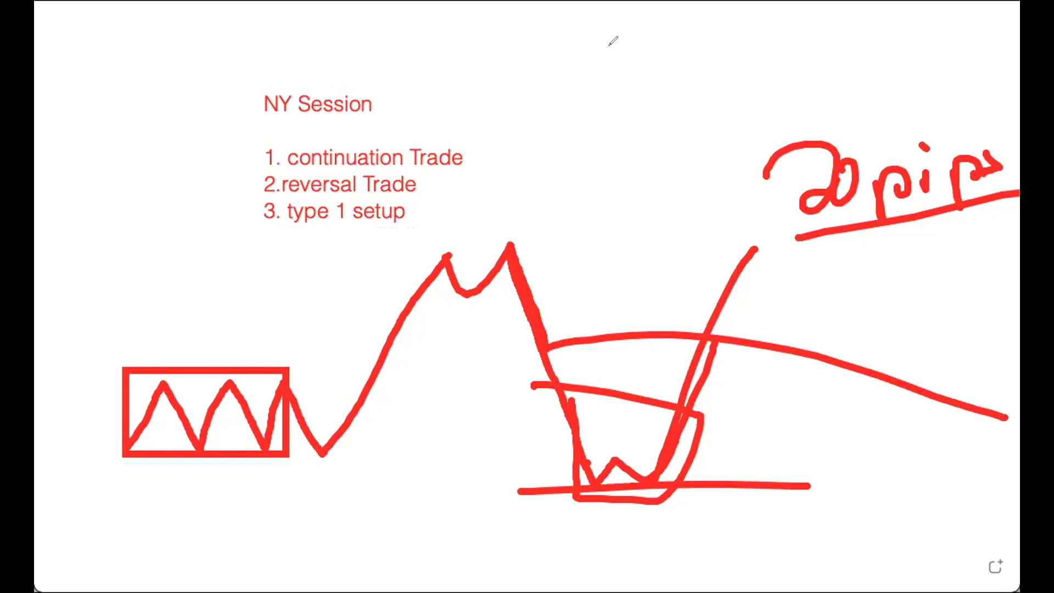
drag(710, 127, 1018, 121)
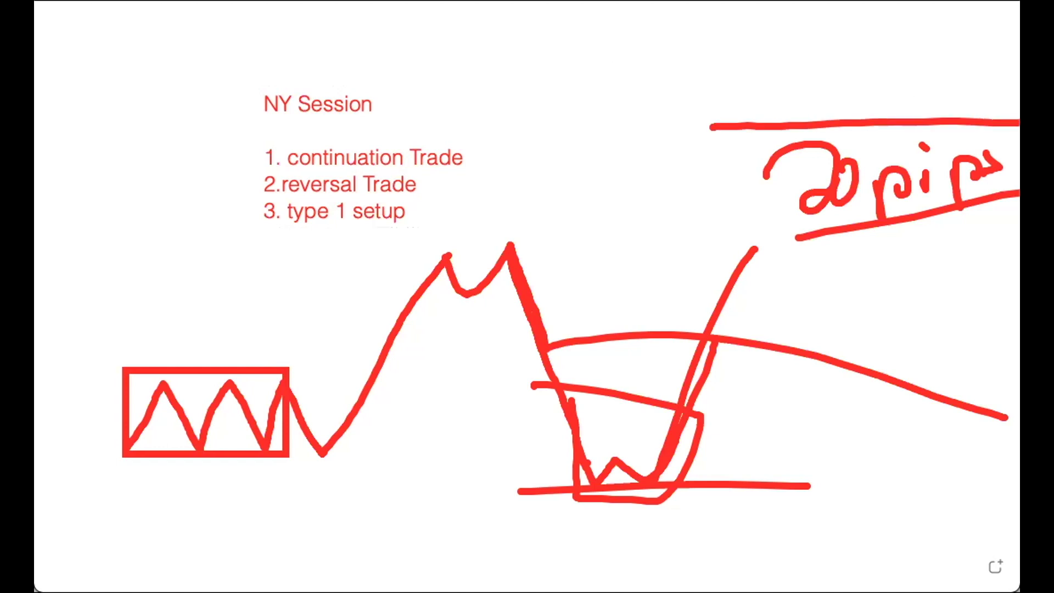
click(704, 134)
mouse_move(704, 134)
mouse_down()
mouse_move(700, 271)
mouse_move(1004, 281)
mouse_up()
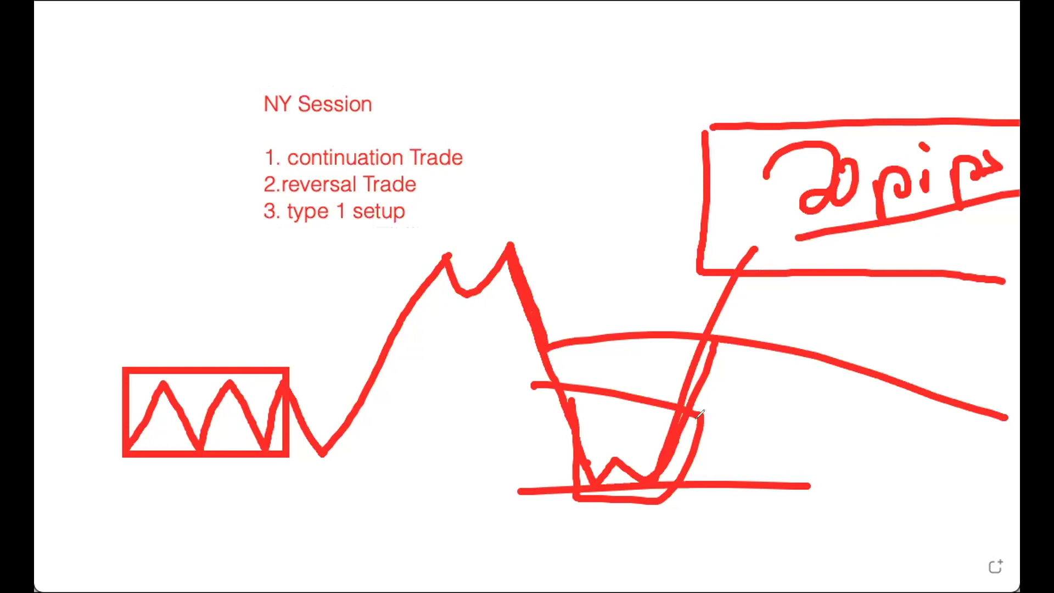
mouse_move(671, 439)
mouse_down()
mouse_move(714, 343)
mouse_move(755, 367)
mouse_up()
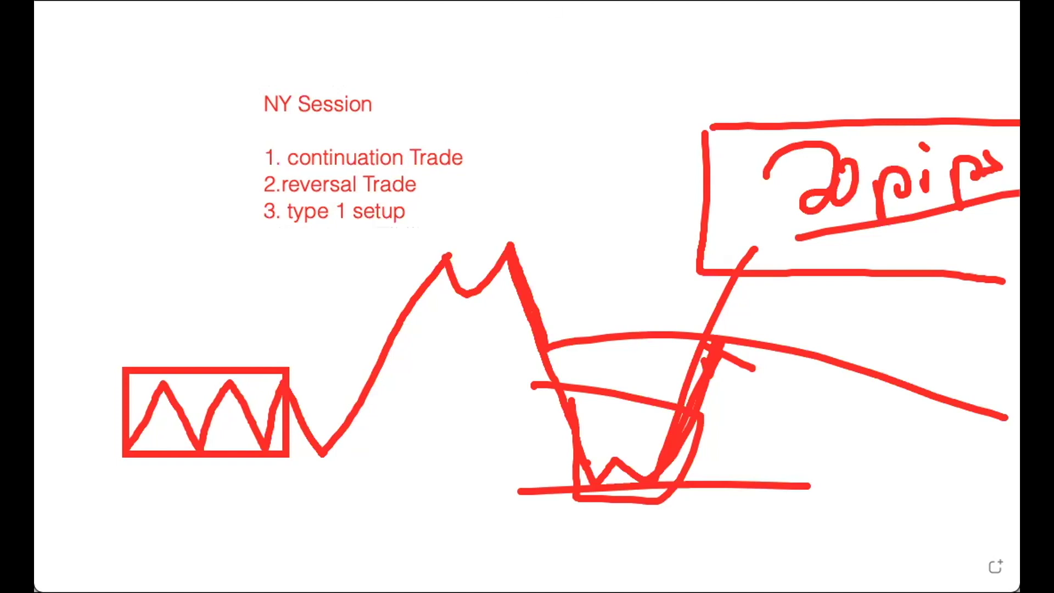
- Clear the freehand strokes and sketch a price path that leaves the rectangle, tightens into a sideways zigzag and drops sharply
mouse_move(829, 143)
mouse_down()
mouse_move(840, 181)
mouse_move(960, 228)
mouse_move(898, 138)
mouse_move(616, 348)
mouse_move(724, 454)
mouse_move(549, 417)
mouse_up()
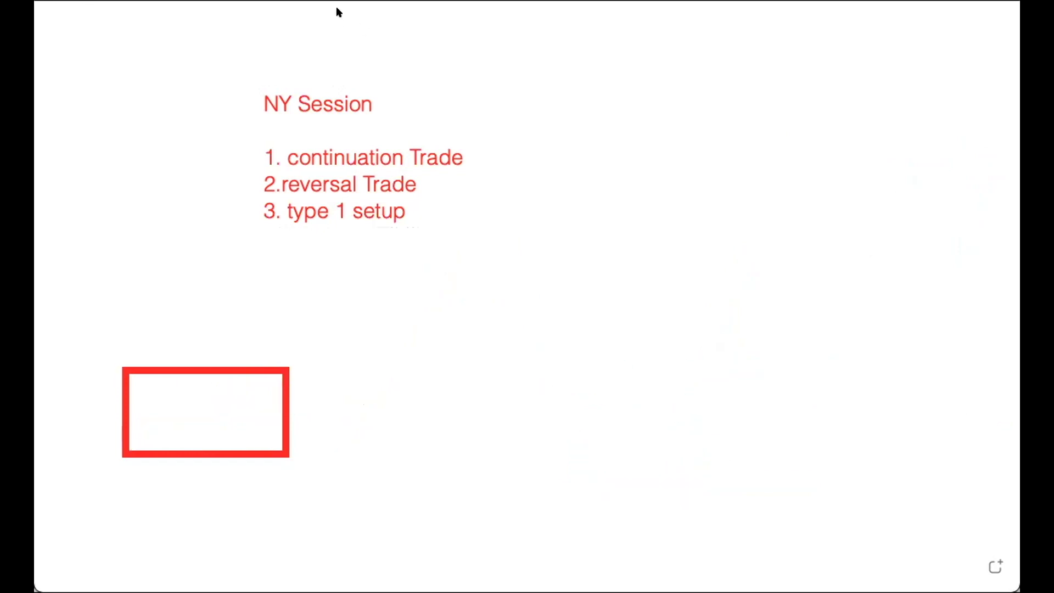
mouse_move(131, 447)
mouse_down()
mouse_move(169, 373)
mouse_move(204, 424)
mouse_move(269, 366)
mouse_move(305, 442)
mouse_move(357, 340)
mouse_move(384, 379)
mouse_move(418, 342)
mouse_move(514, 369)
mouse_up()
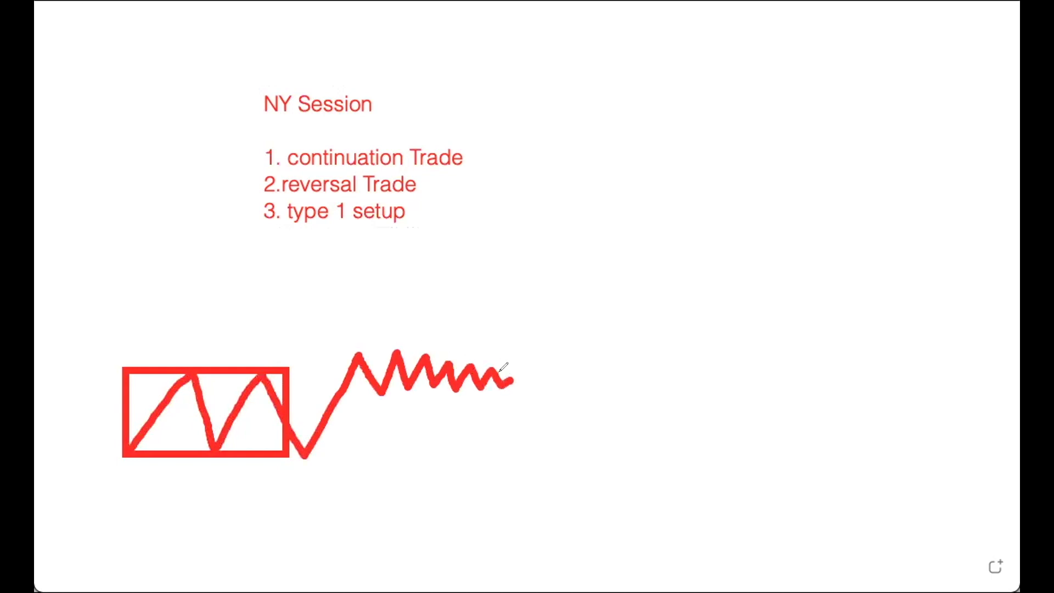
drag(510, 379, 599, 537)
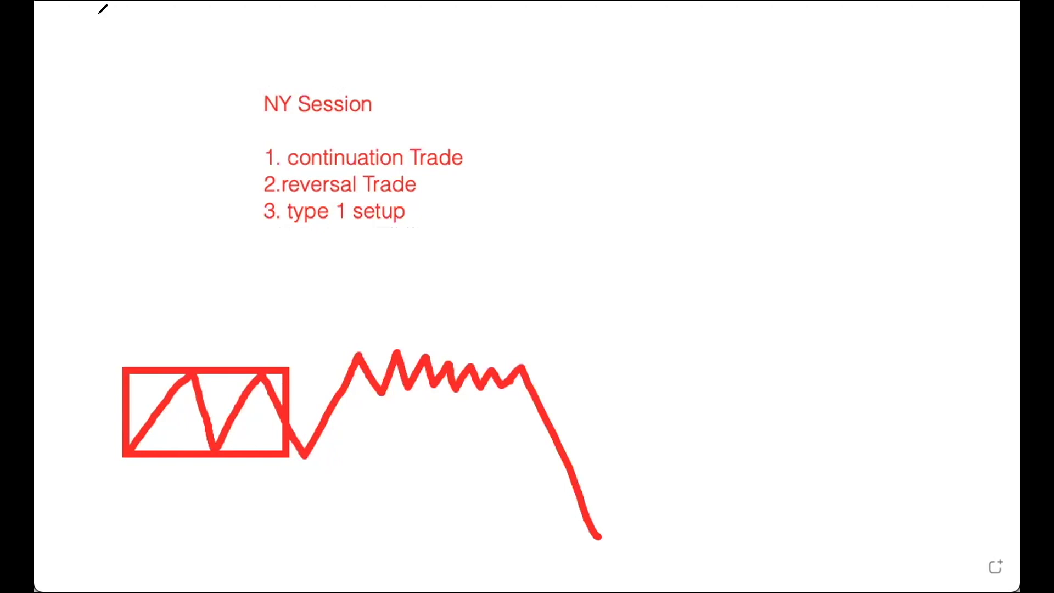
- Underline "reversal Trade" and sketch a double bottom resting on a horizontal line labelled LOD
drag(239, 194, 520, 192)
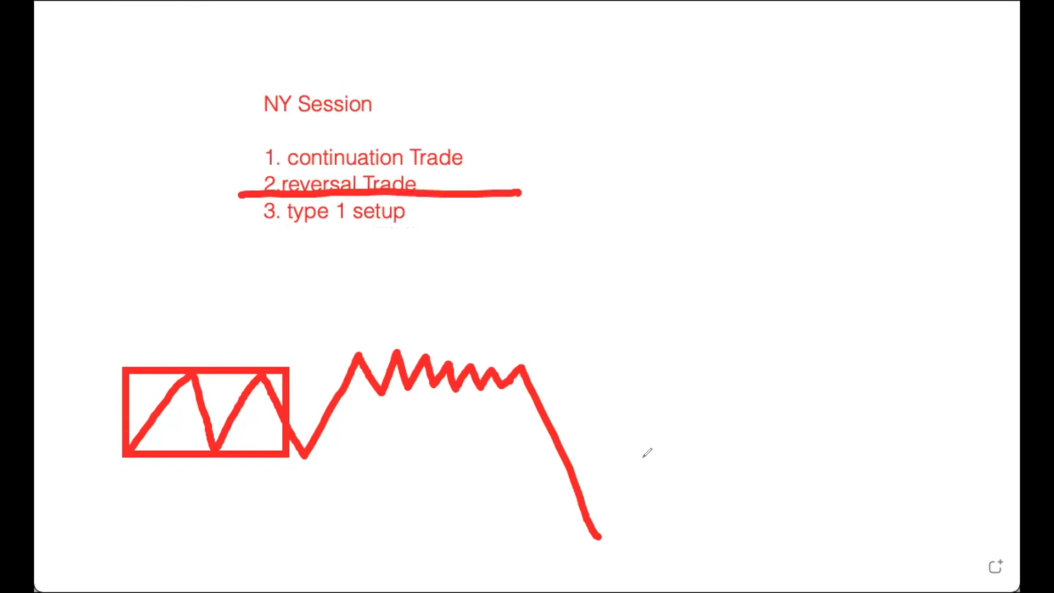
mouse_move(689, 437)
mouse_down()
mouse_move(695, 447)
mouse_move(830, 369)
mouse_up()
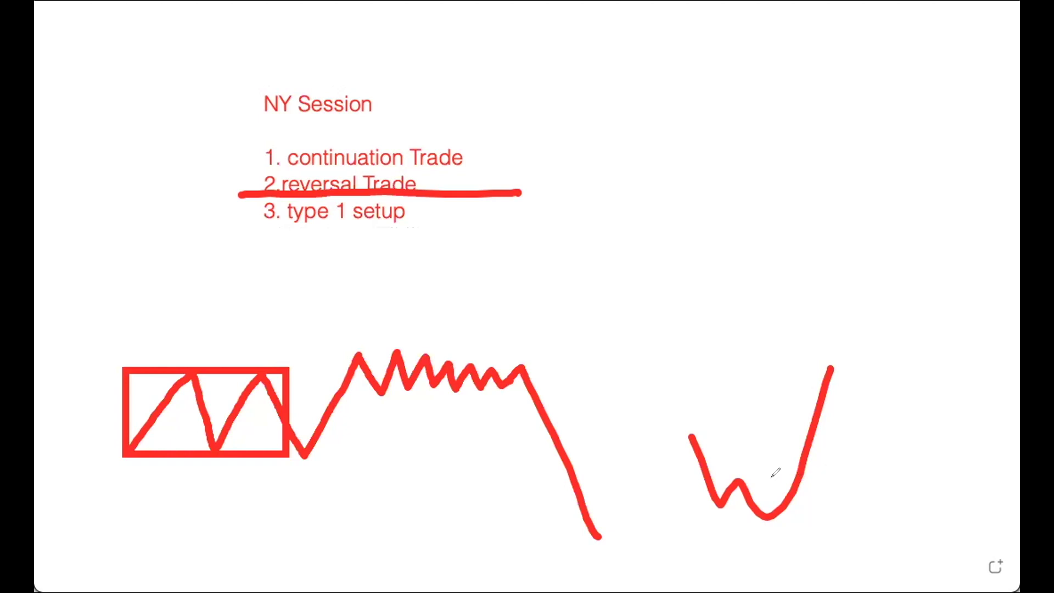
drag(697, 520, 858, 518)
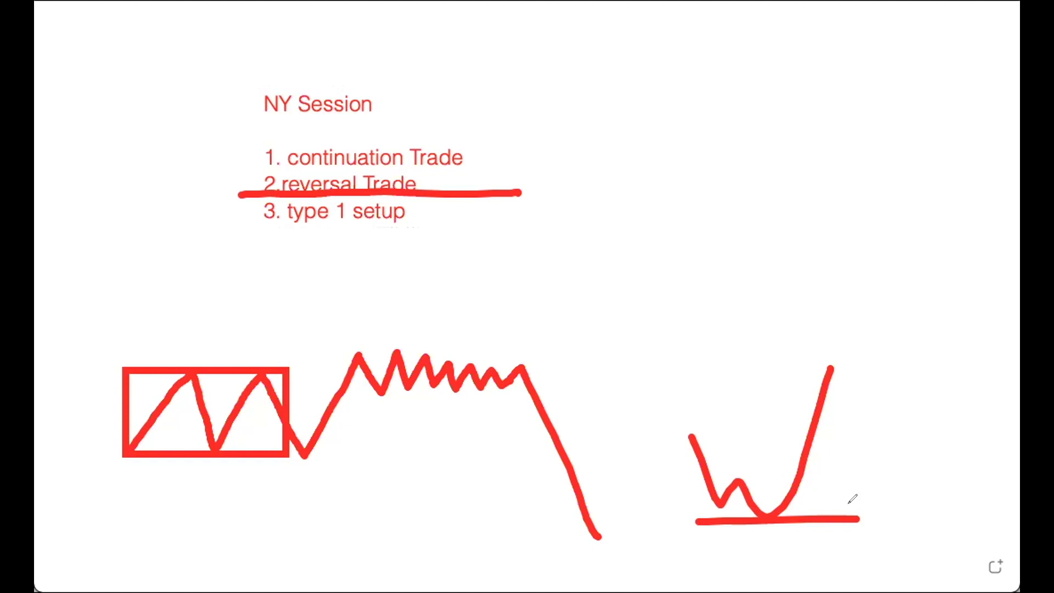
mouse_move(710, 543)
mouse_down()
mouse_move(741, 558)
mouse_move(768, 549)
mouse_up()
drag(779, 548, 785, 560)
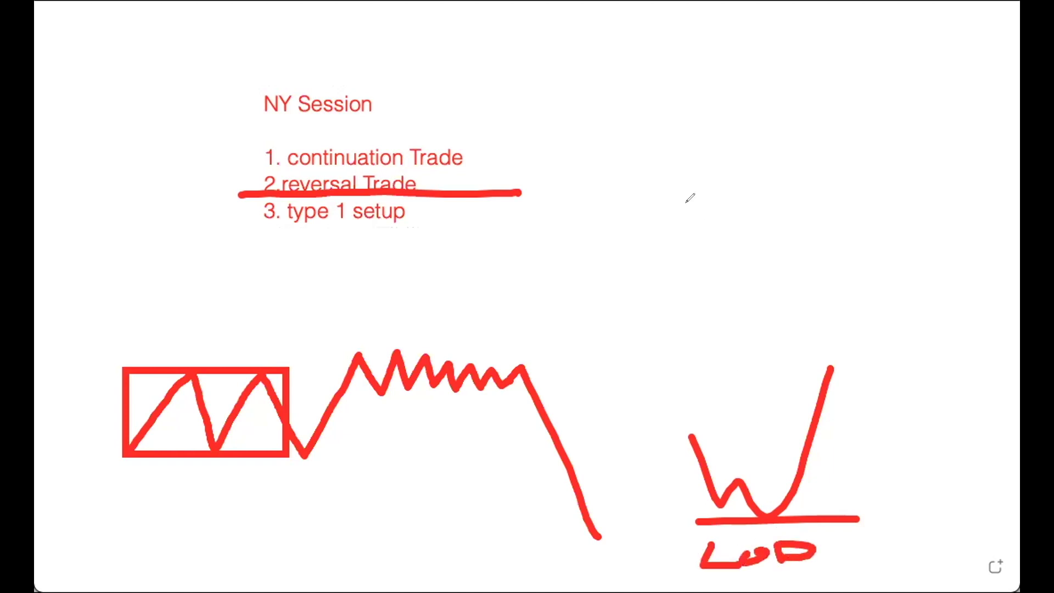
- Add handwritten strokes above the double bottom, and clear the whole canvas including the list and rectangle
drag(684, 177, 689, 255)
drag(713, 184, 722, 217)
mouse_move(677, 213)
mouse_down()
mouse_move(712, 216)
mouse_move(738, 192)
mouse_move(790, 204)
mouse_move(770, 209)
mouse_up()
mouse_move(811, 292)
mouse_down()
mouse_move(901, 207)
mouse_move(933, 343)
mouse_up()
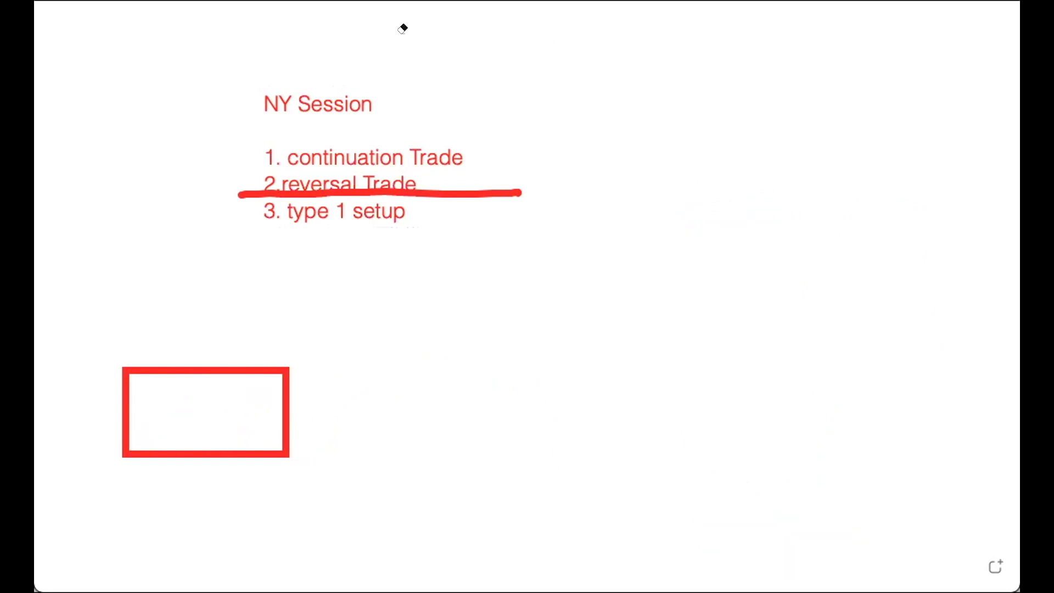
key(Delete)
- Handwrite "RRT" near the top of the empty canvas and "SP" below it to the right
mouse_move(400, 120)
mouse_down()
mouse_move(398, 142)
mouse_move(411, 159)
mouse_up()
drag(433, 127, 472, 171)
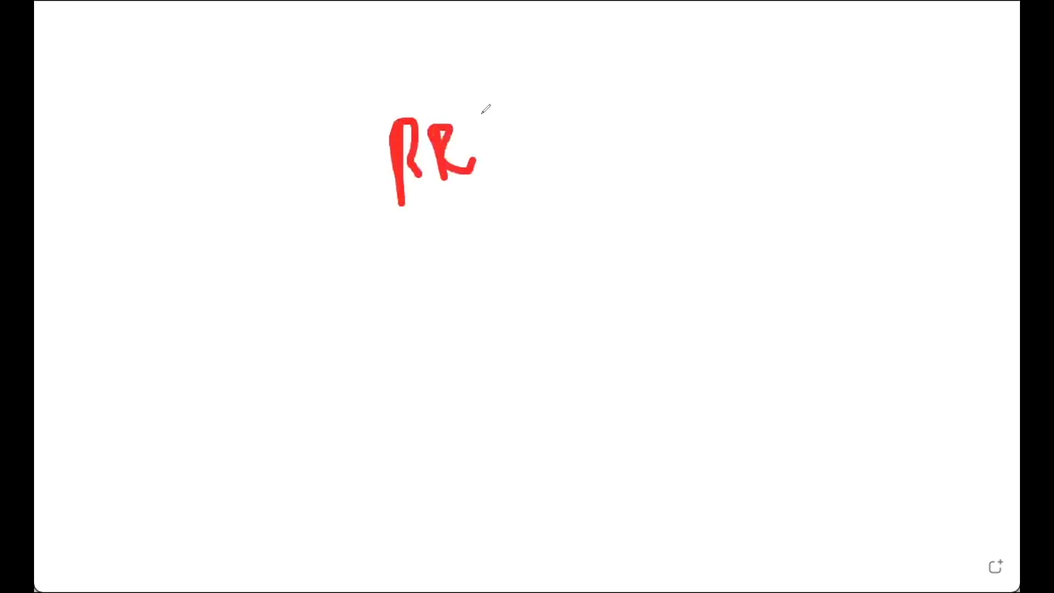
drag(487, 130, 502, 165)
drag(478, 146, 536, 140)
drag(639, 237, 652, 293)
drag(672, 241, 685, 258)
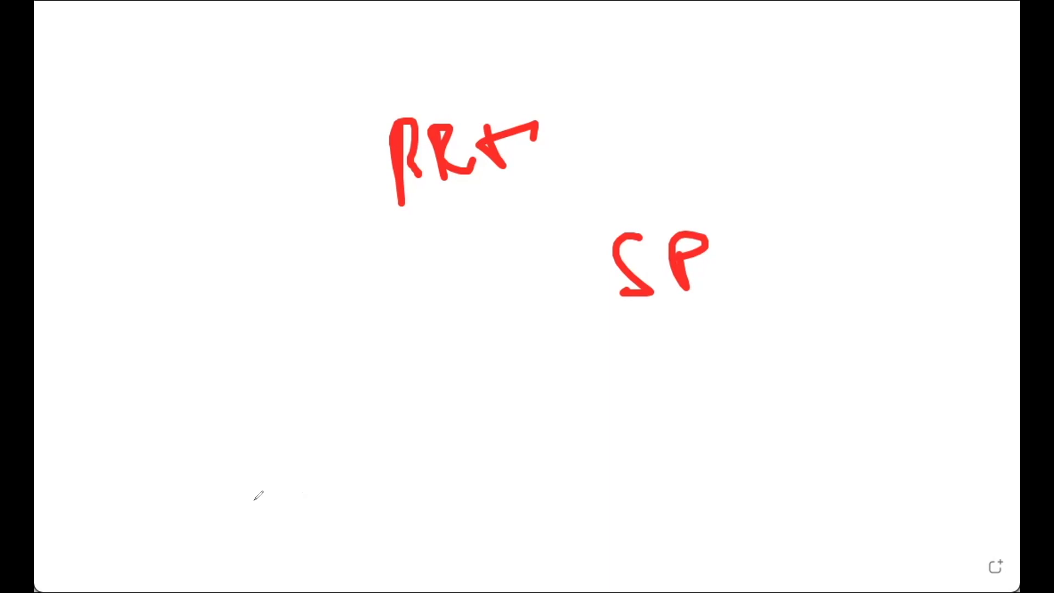
- Sketch a price leg rising to a sharp peak and falling back below RRT, and circle the peak
drag(258, 513, 416, 274)
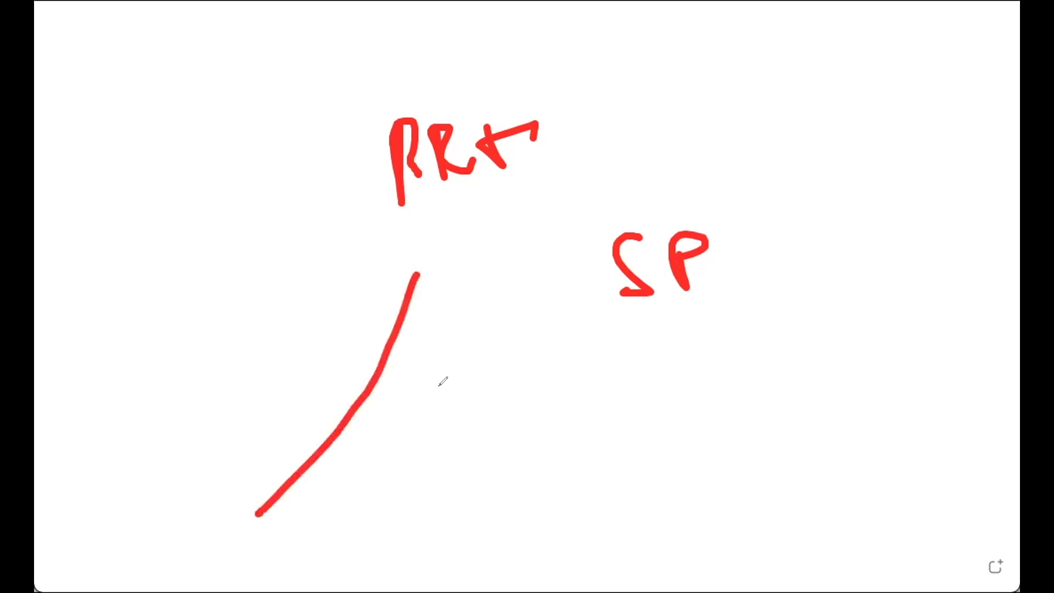
drag(419, 273, 543, 524)
mouse_move(428, 248)
mouse_down()
mouse_move(449, 327)
mouse_move(431, 252)
mouse_up()
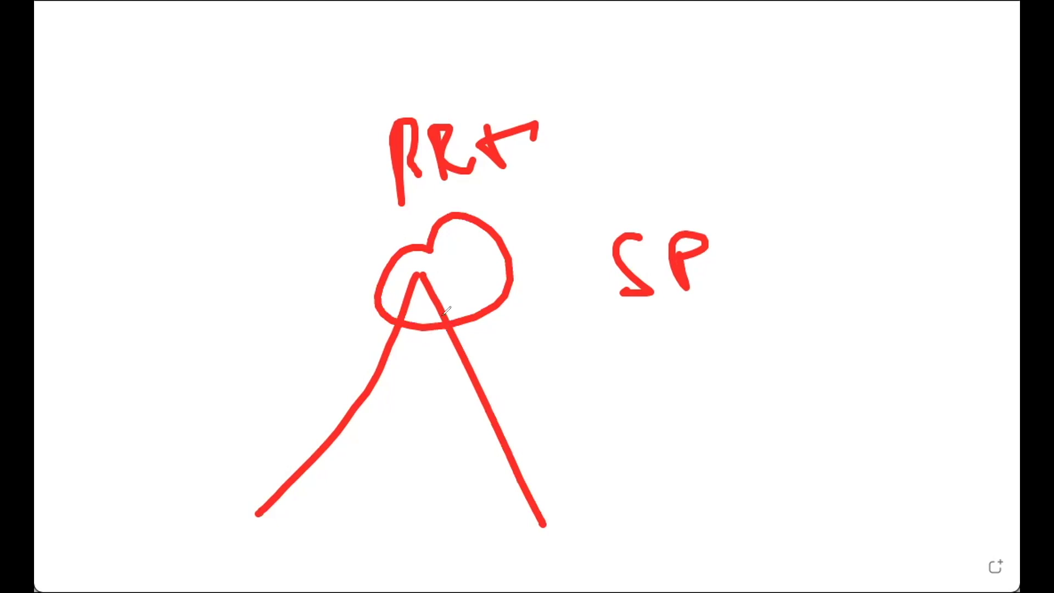
- Add a freehand stroke across the sketched price legs, from beside the circled peak to below SP
mouse_move(242, 244)
mouse_down()
mouse_move(459, 266)
mouse_move(721, 341)
mouse_up()
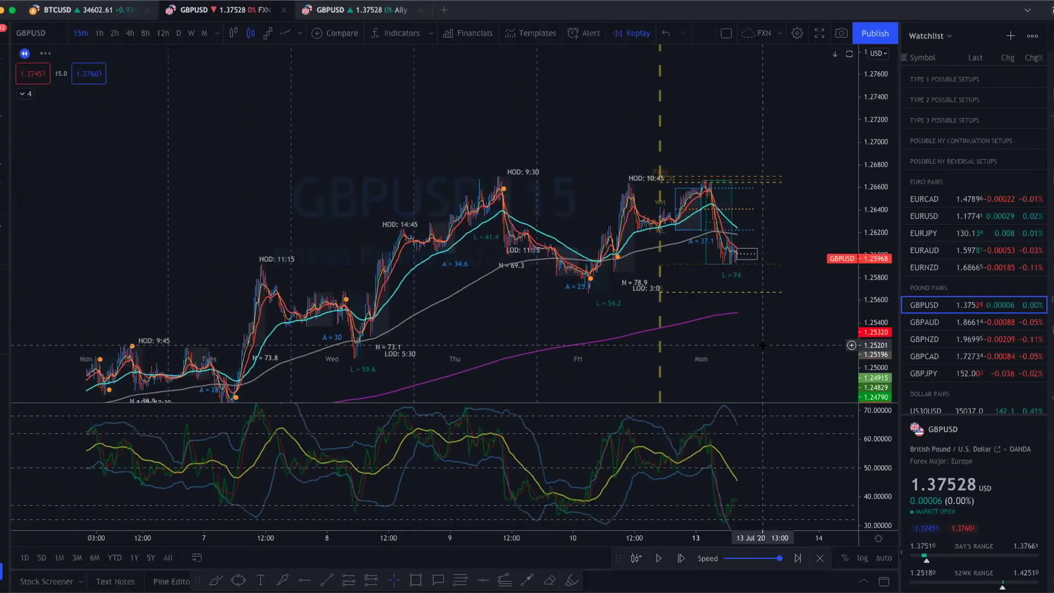
- On the GBPUSD 15-minute chart in TradingView, draw a rising stroke beneath the rally from the 30 June low, and undo it
drag(759, 315, 742, 231)
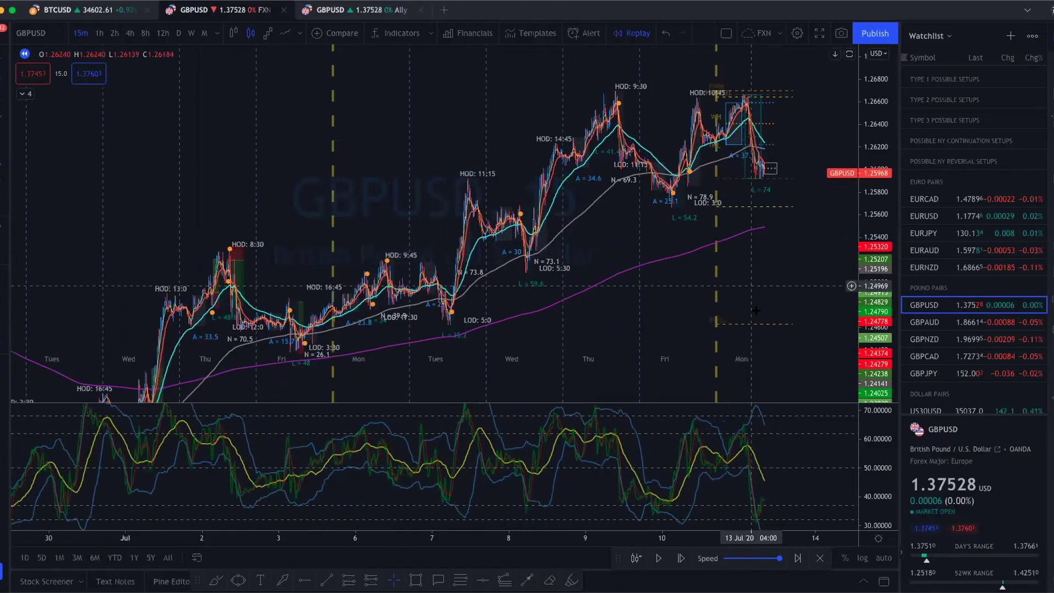
drag(869, 282, 869, 305)
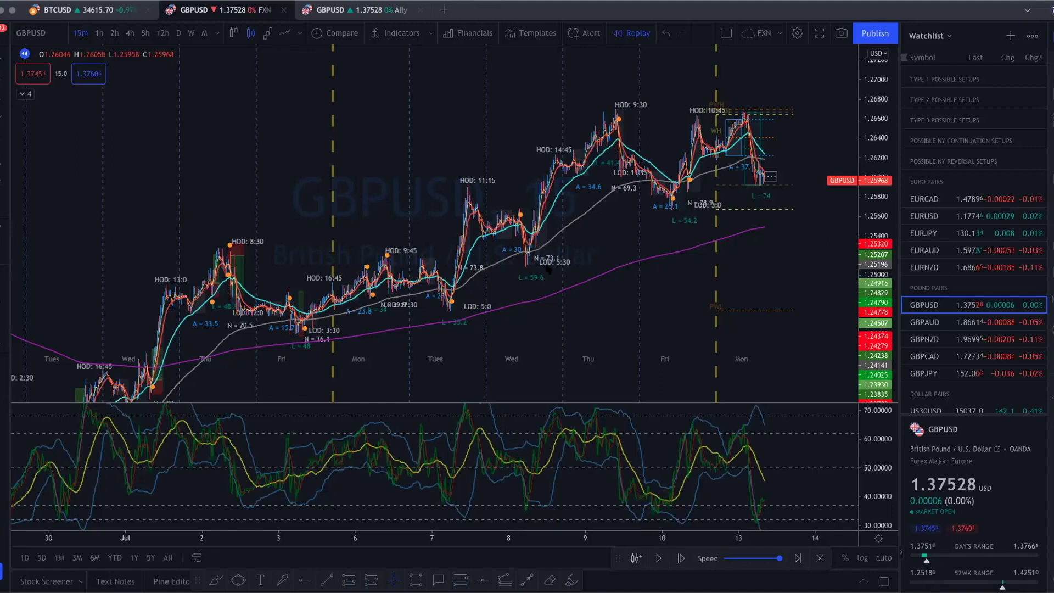
drag(511, 240, 800, 242)
scroll(778, 247, up, 5)
drag(703, 264, 859, 222)
drag(585, 263, 574, 293)
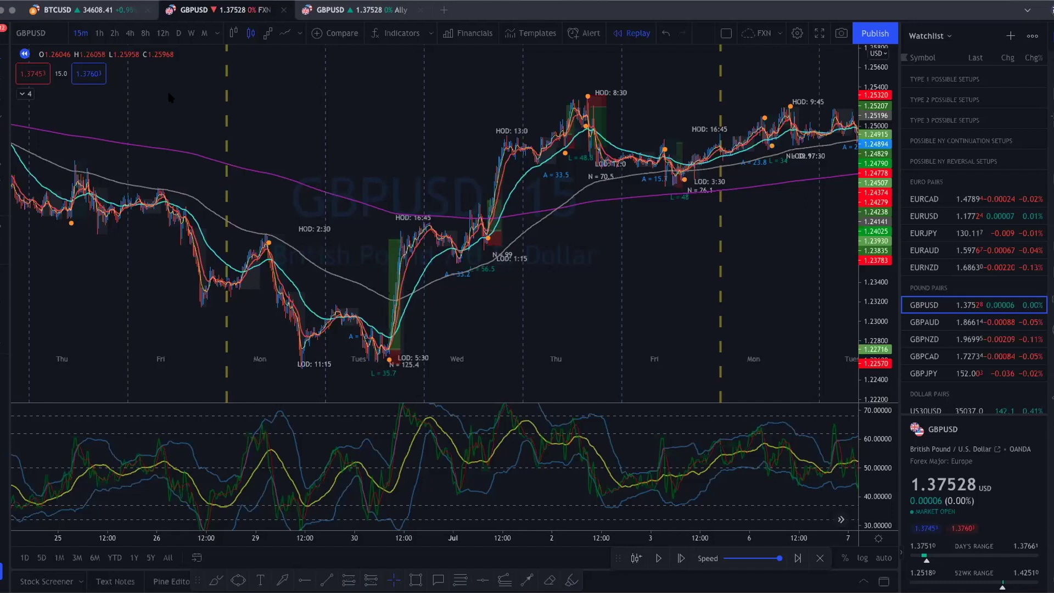
drag(371, 386, 640, 225)
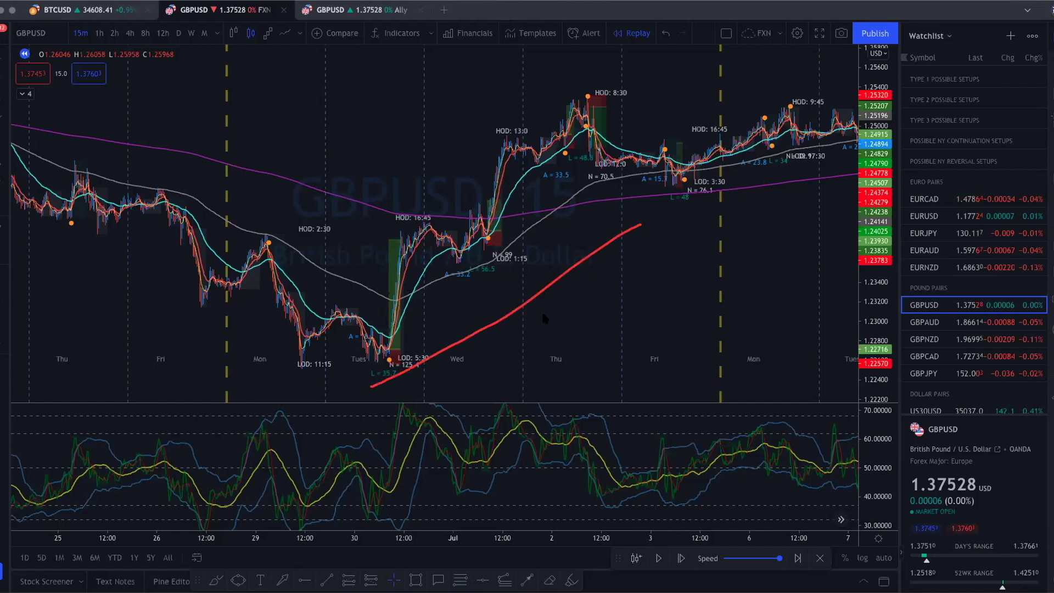
key(ctrl+z)
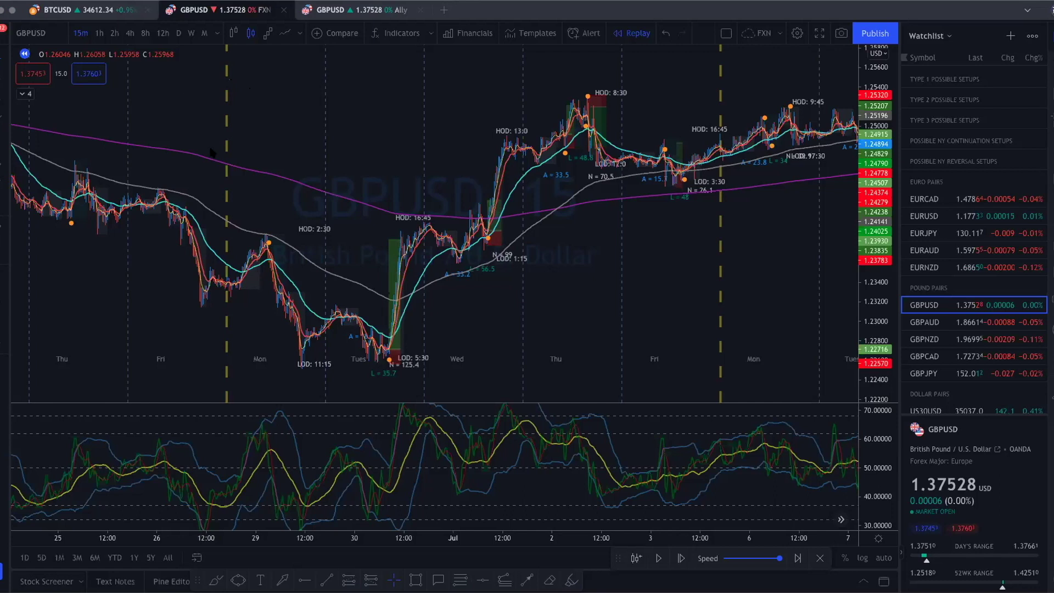
- Sketch a double bottom over the 29 and 30 June lows with a base line beneath them, and clear the strokes
mouse_move(265, 243)
mouse_down()
mouse_move(430, 366)
mouse_move(490, 175)
mouse_up()
drag(240, 375, 399, 369)
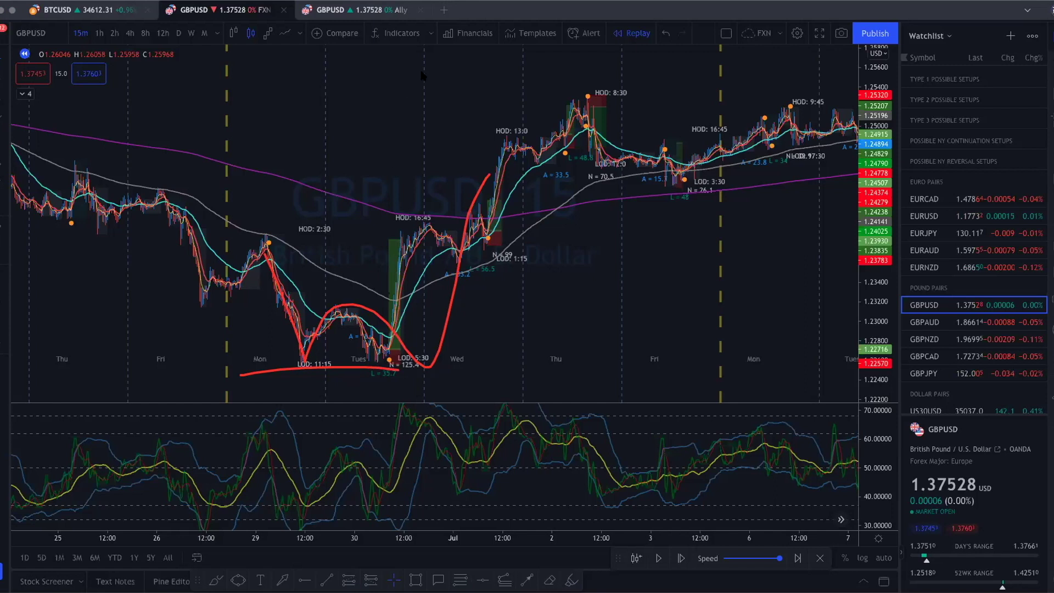
key(Delete)
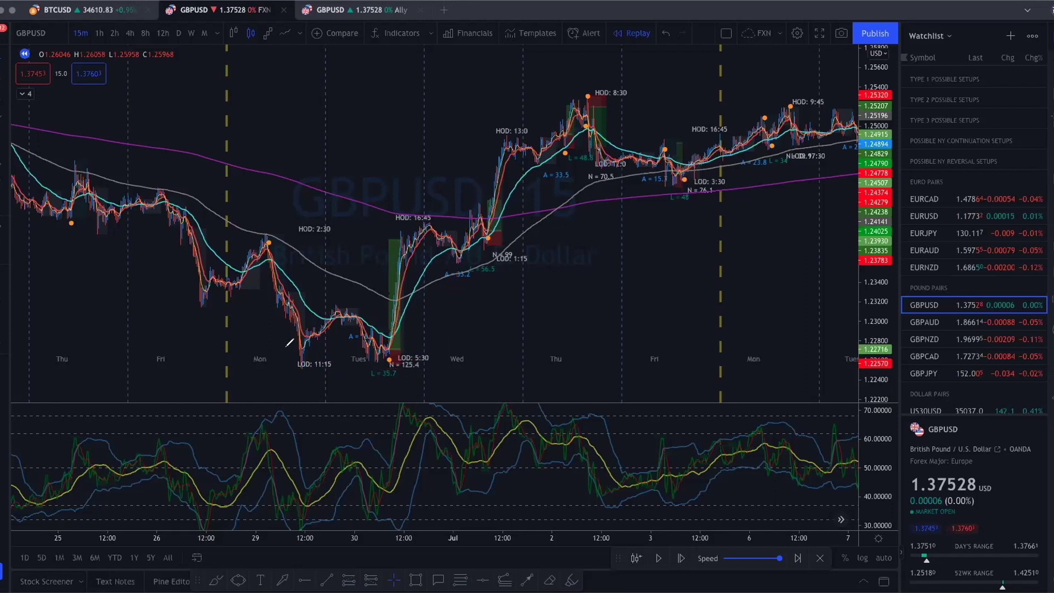
- Trace the double bottom and the rising price swings through 3 July, and clear the strokes
drag(307, 333, 415, 223)
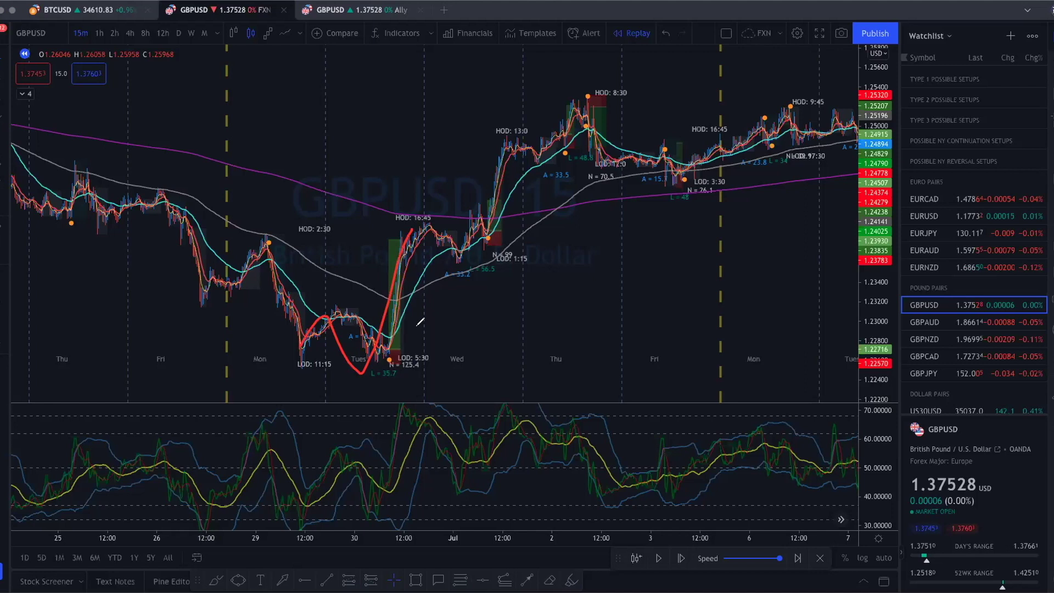
mouse_move(291, 347)
mouse_down()
mouse_move(343, 336)
mouse_move(431, 212)
mouse_move(555, 104)
mouse_move(705, 141)
mouse_up()
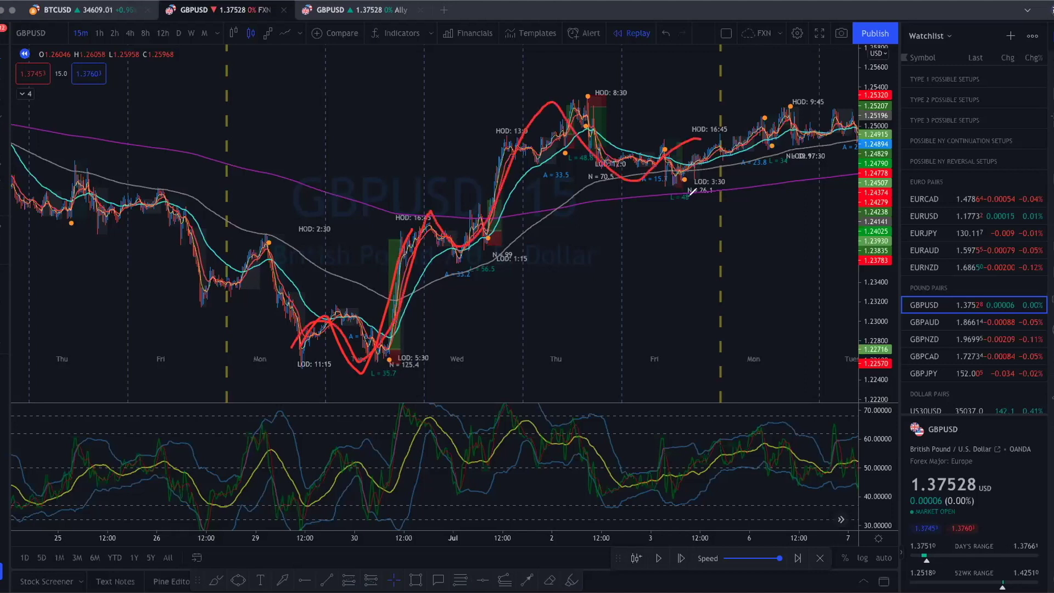
key(e)
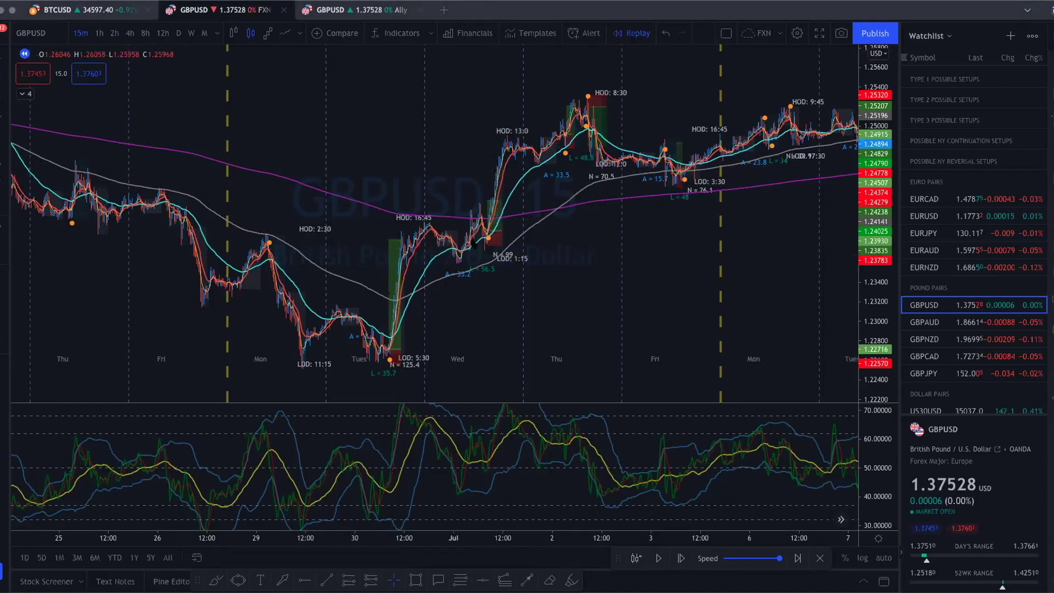
- Sketch a hypothetical double top near 1 July followed by a stepped decline, and undo it
mouse_move(451, 255)
mouse_down()
mouse_move(481, 200)
mouse_move(496, 197)
mouse_move(501, 245)
mouse_move(586, 241)
mouse_move(734, 399)
mouse_up()
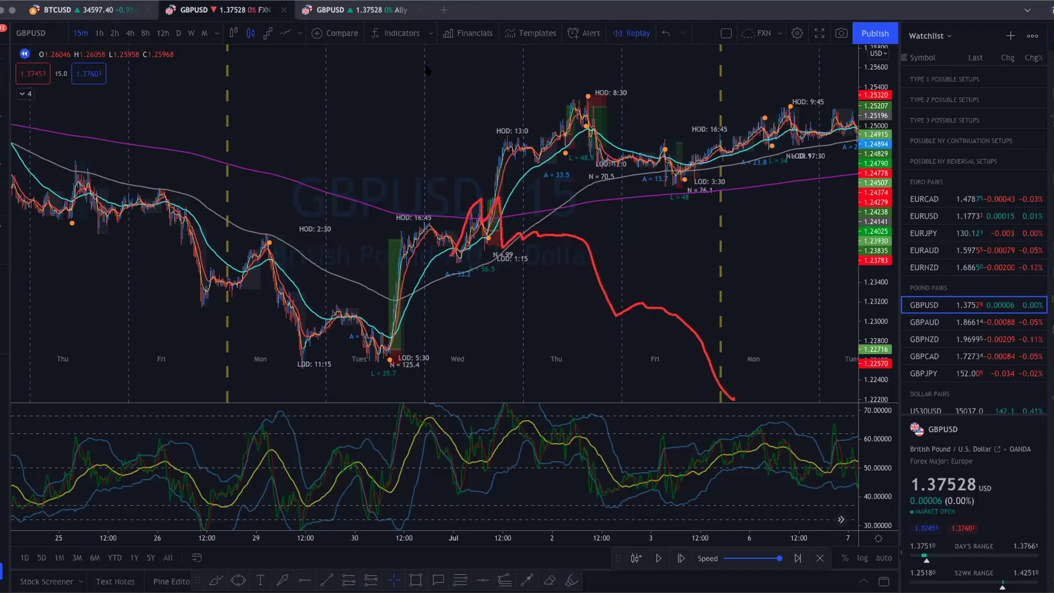
key(ctrl+z)
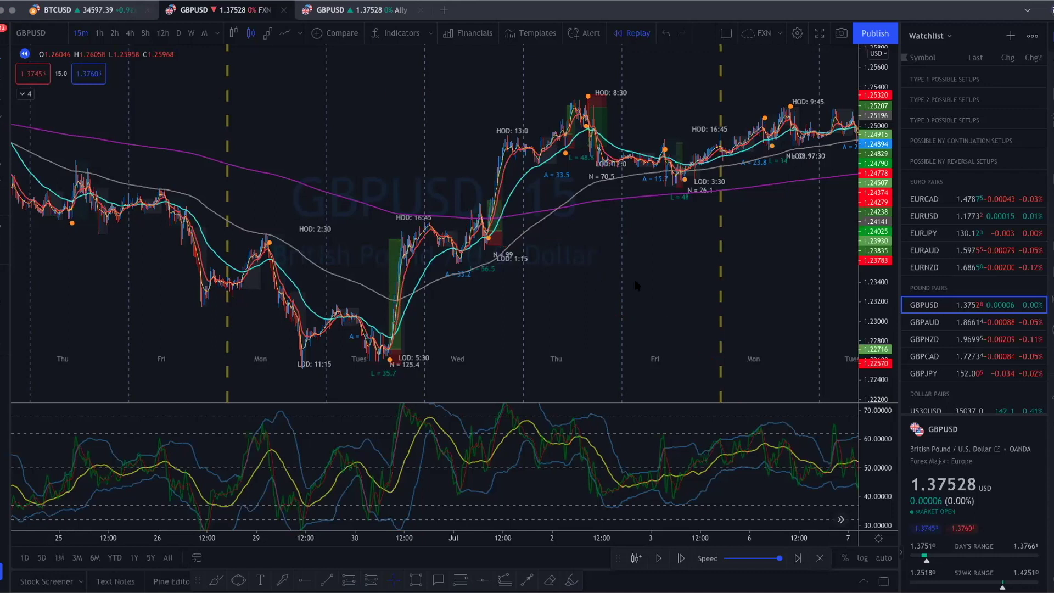
- Review the GBPUSD price action from mid-June to early July, including the long position at the 30 June low
drag(720, 257, 348, 322)
drag(704, 244, 771, 168)
drag(400, 268, 786, 283)
scroll(780, 268, down, 4)
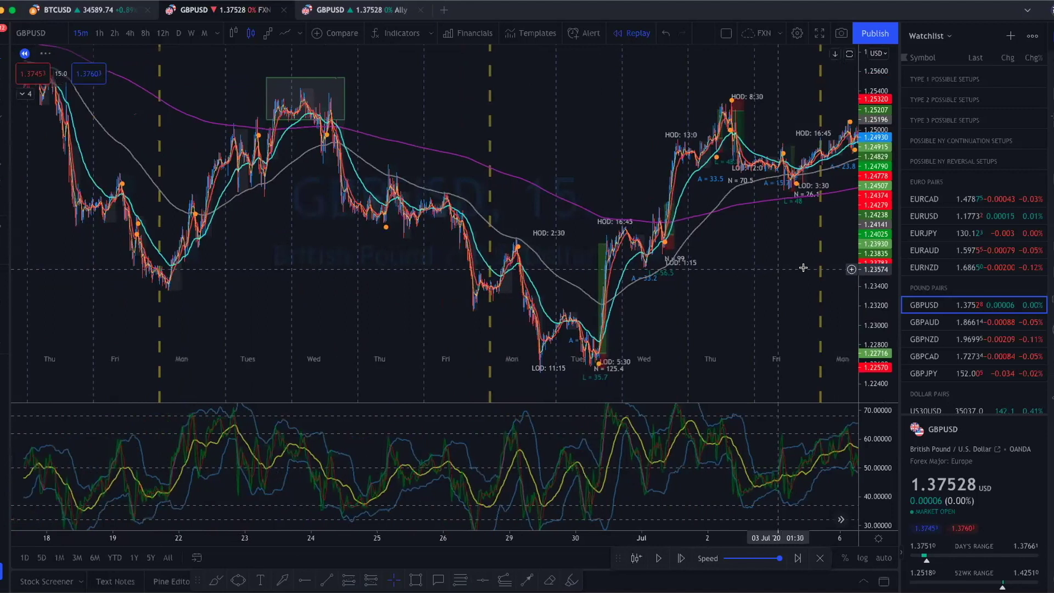
scroll(784, 267, down, 3)
drag(881, 212, 878, 277)
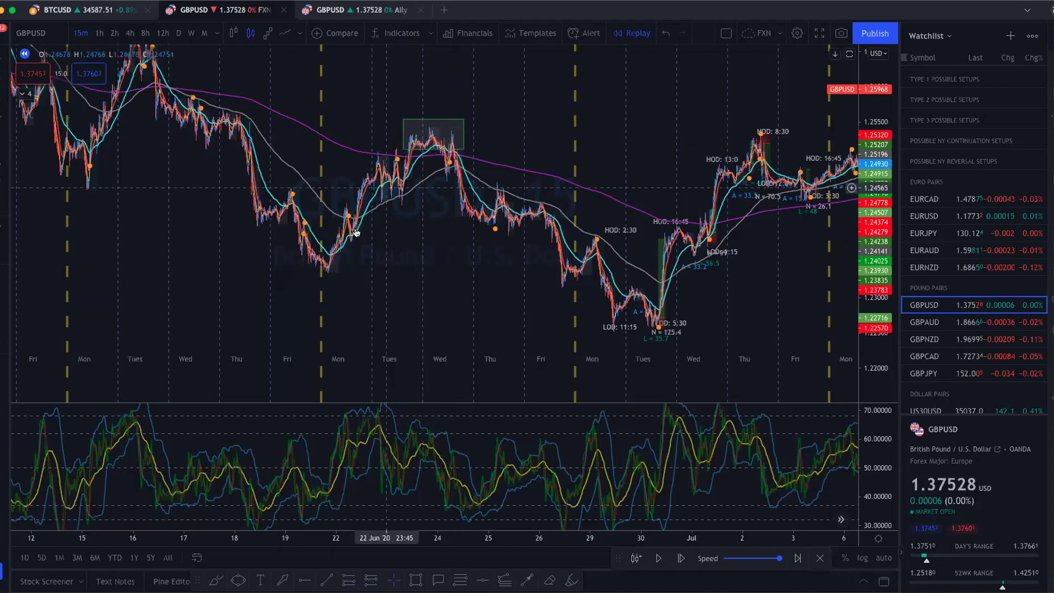
mouse_move(662, 310)
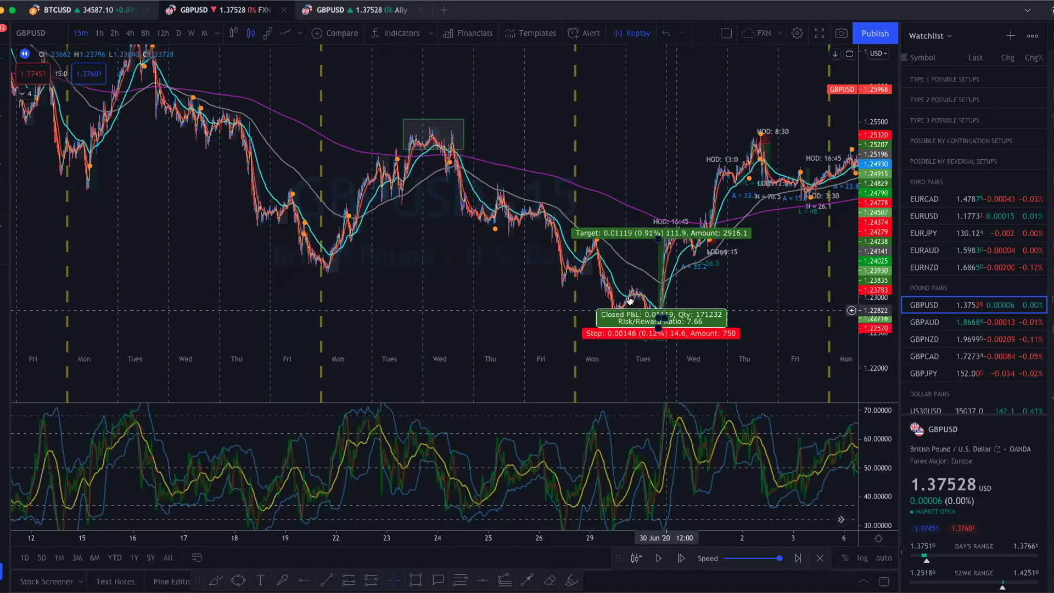
- Measure the price move from the 30 June low to the 13 July high, and dismiss the measurement
drag(546, 279, 308, 333)
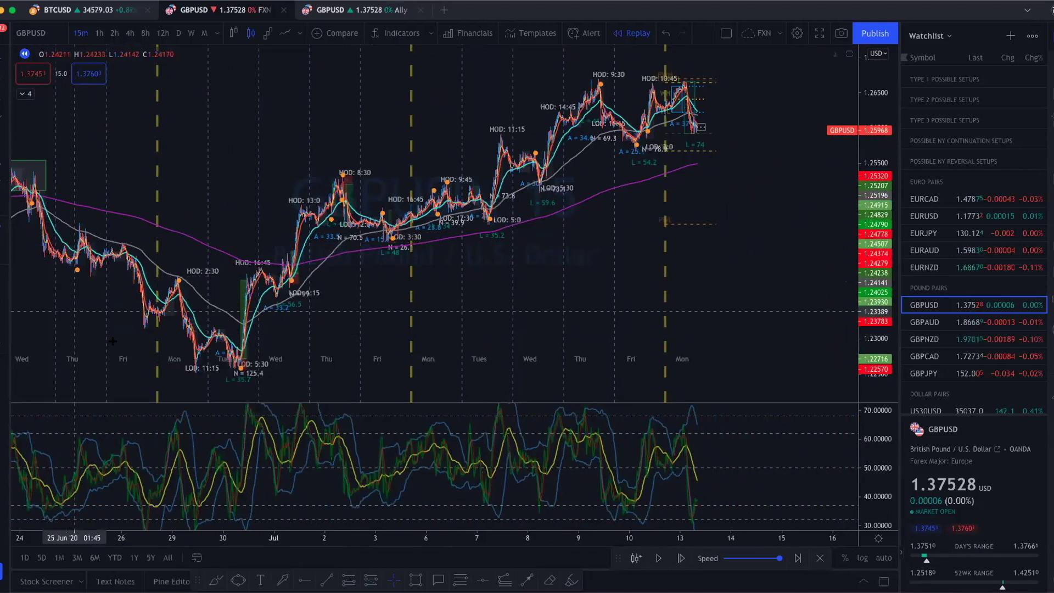
shift+click(246, 373)
click(704, 81)
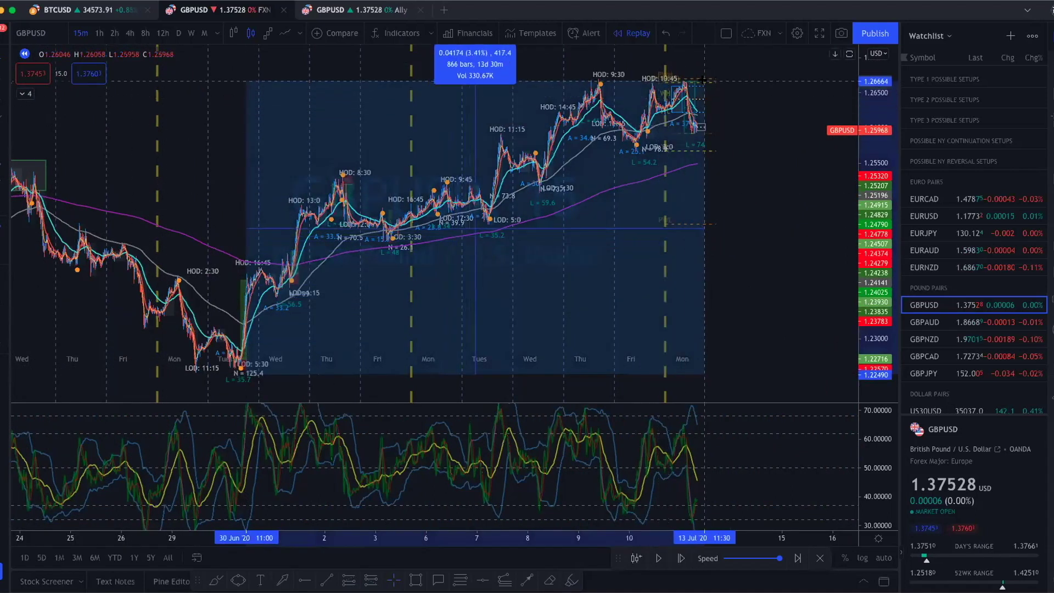
click(758, 166)
- Examine the 13 July price action at the end of the replay, including the session boxes and the latest candles
drag(744, 286, 806, 324)
scroll(677, 324, up, 5)
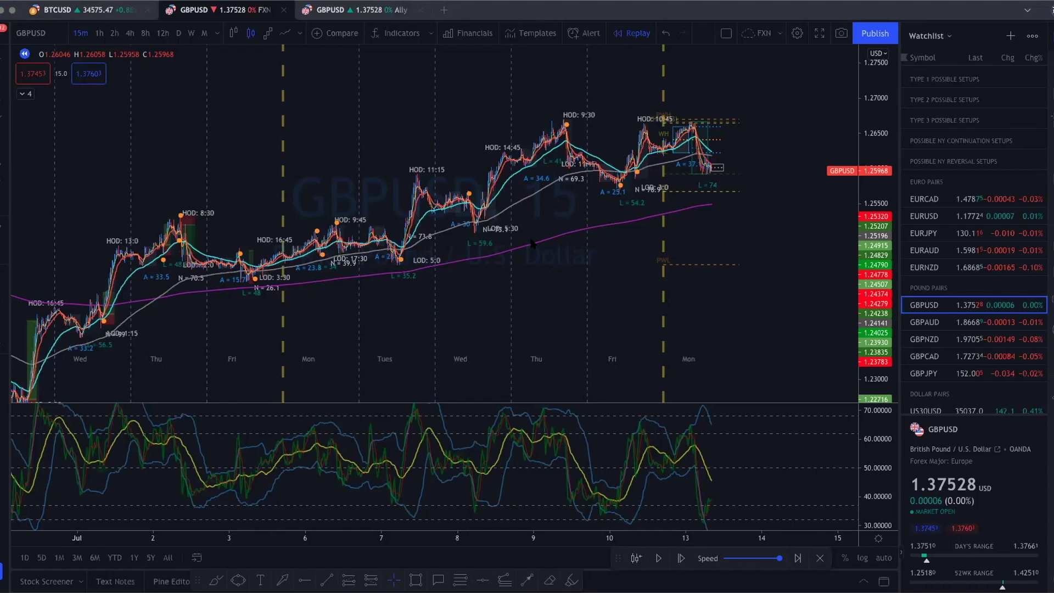
scroll(702, 240, up, 5)
scroll(702, 241, up, 1)
drag(636, 230, 763, 324)
drag(877, 367, 872, 165)
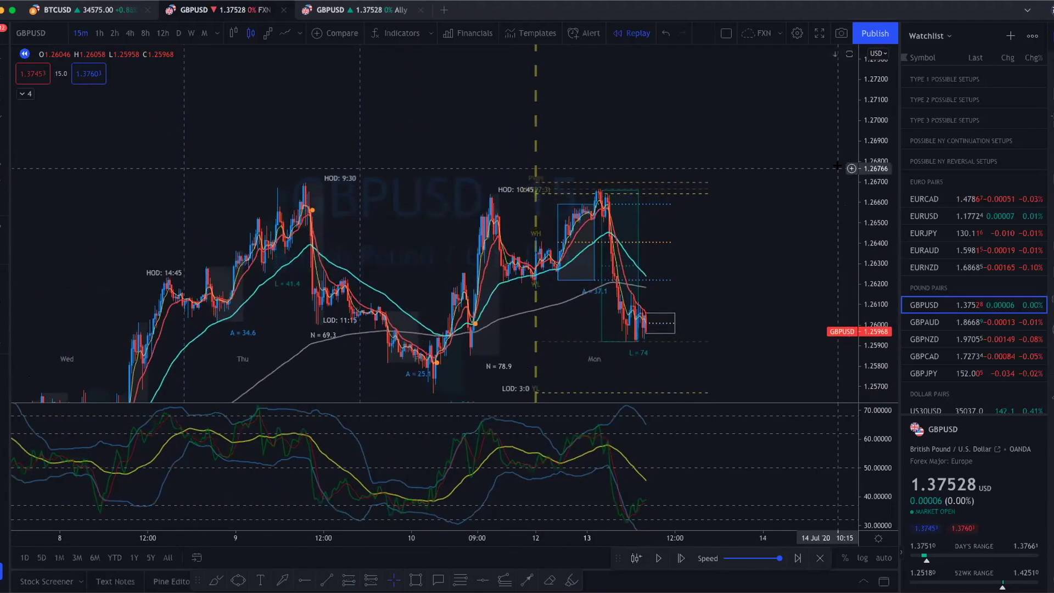
scroll(765, 276, up, 5)
scroll(765, 276, up, 3)
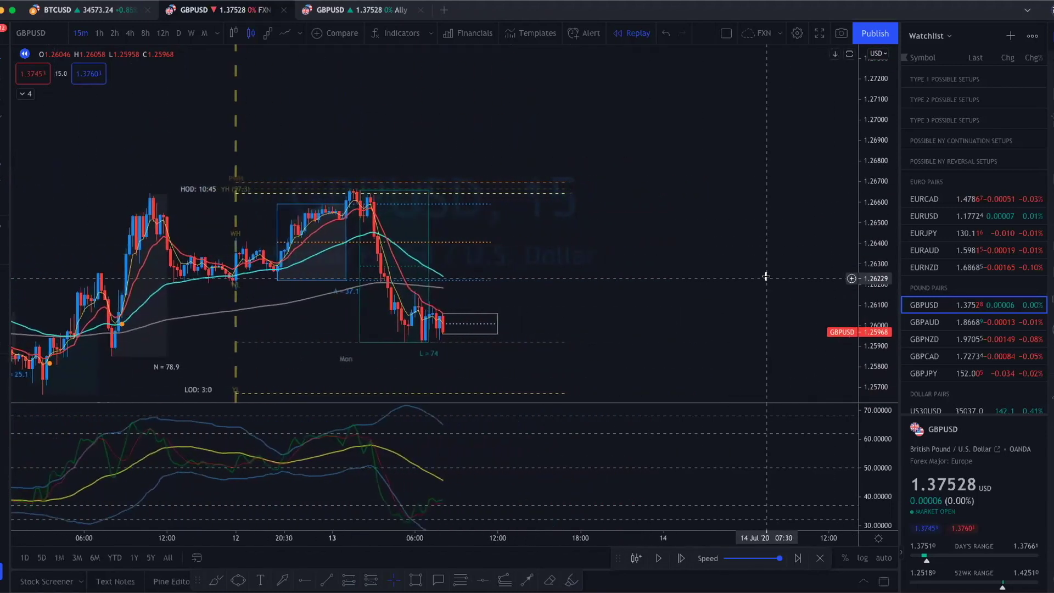
drag(554, 279, 701, 248)
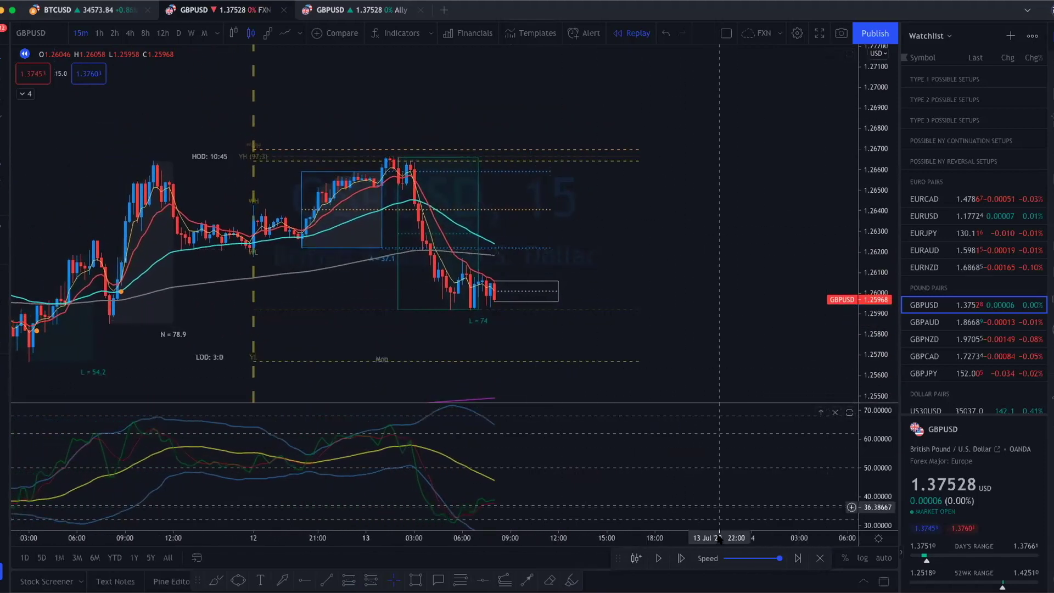
- Slow down the replay speed and advance the replay by two bars
click(748, 559)
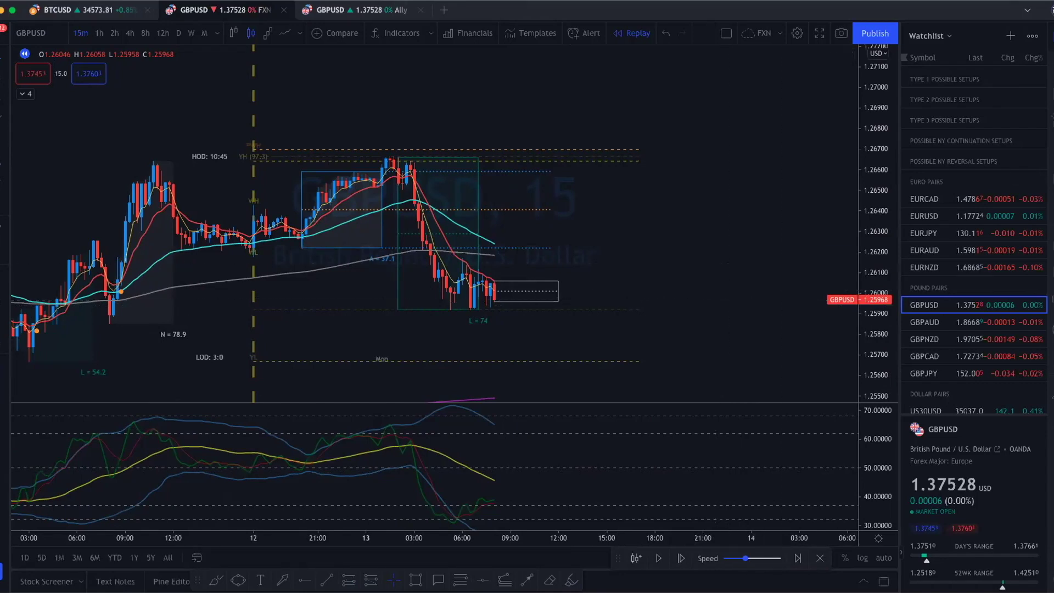
click(679, 558)
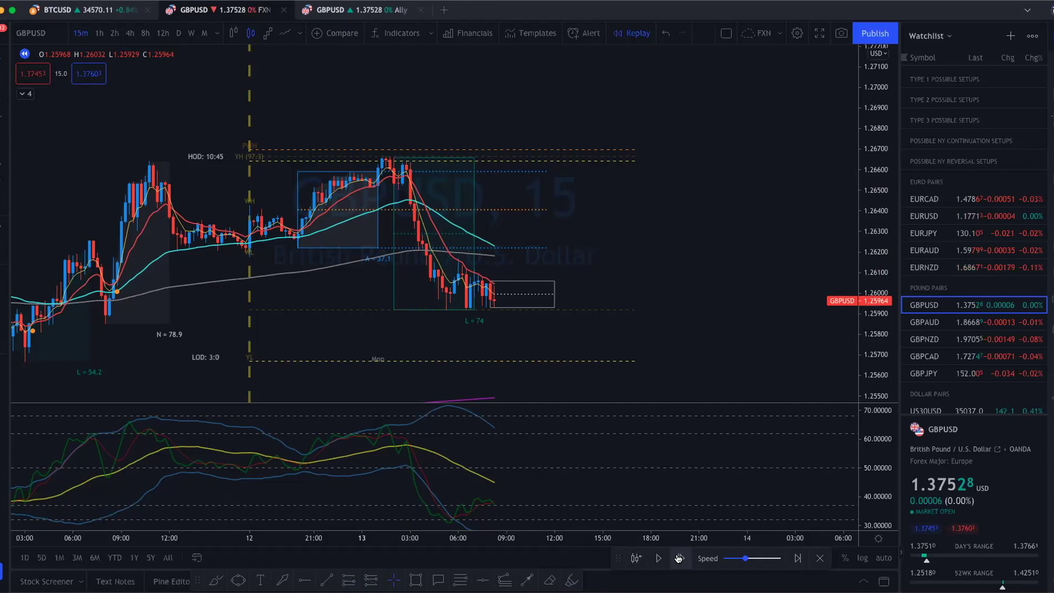
click(675, 559)
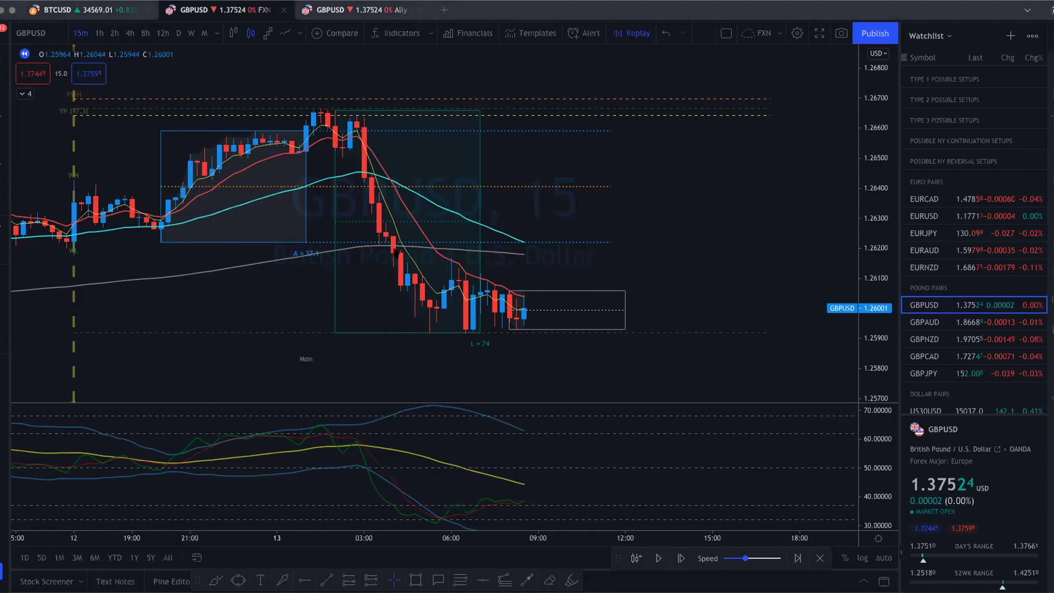
- Trace the 13 July decline and the bounce between its two lows in white, circle both lows, and clear the strokes
drag(367, 155, 405, 263)
mouse_move(349, 117)
mouse_down()
mouse_move(397, 209)
mouse_move(428, 331)
mouse_up()
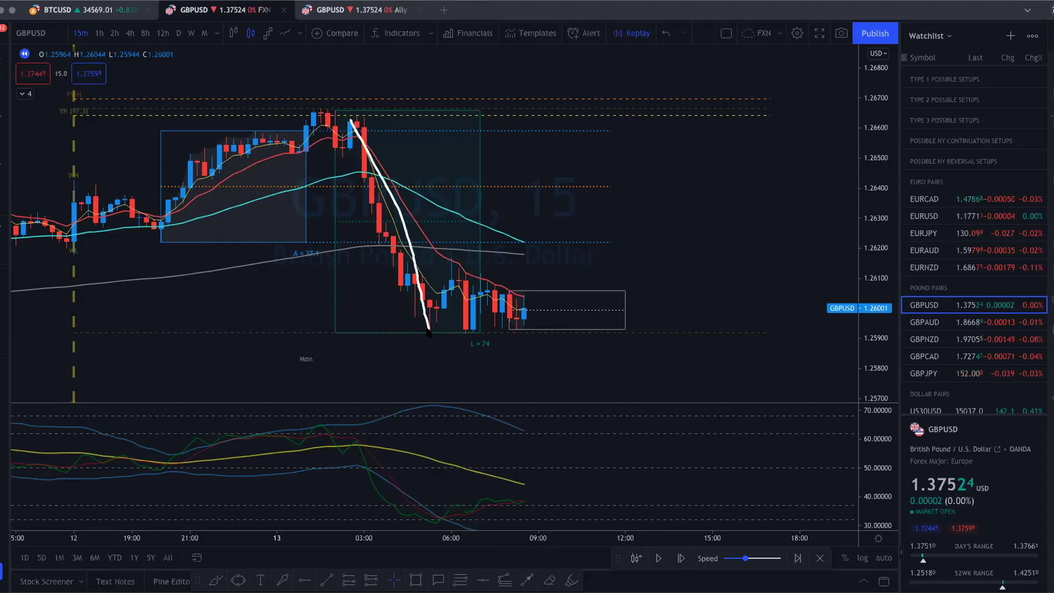
drag(431, 290, 397, 284)
mouse_move(447, 325)
mouse_down()
mouse_move(455, 270)
mouse_move(464, 329)
mouse_move(456, 323)
mouse_up()
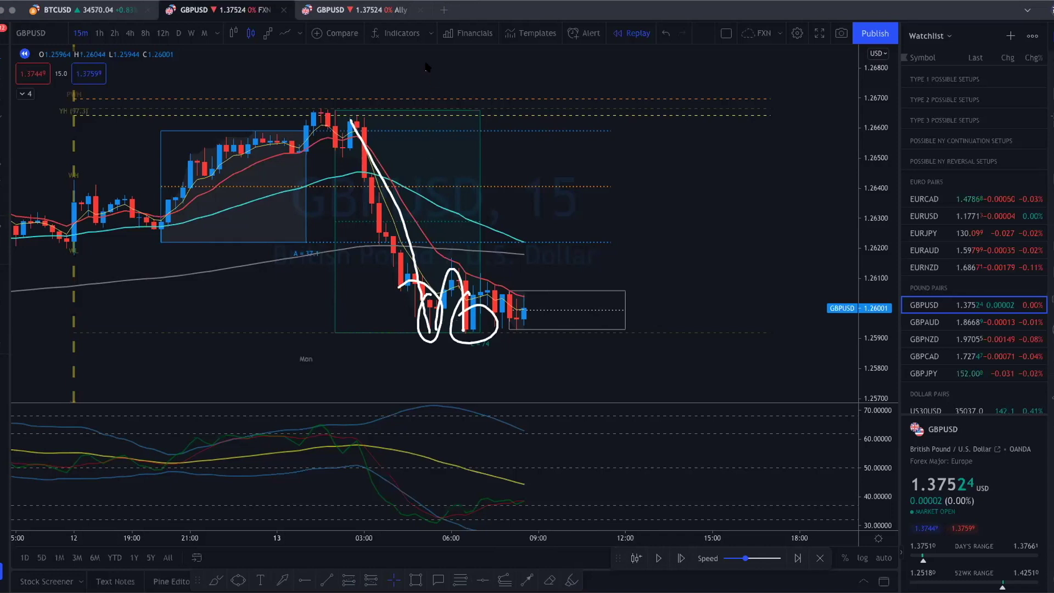
key(Escape)
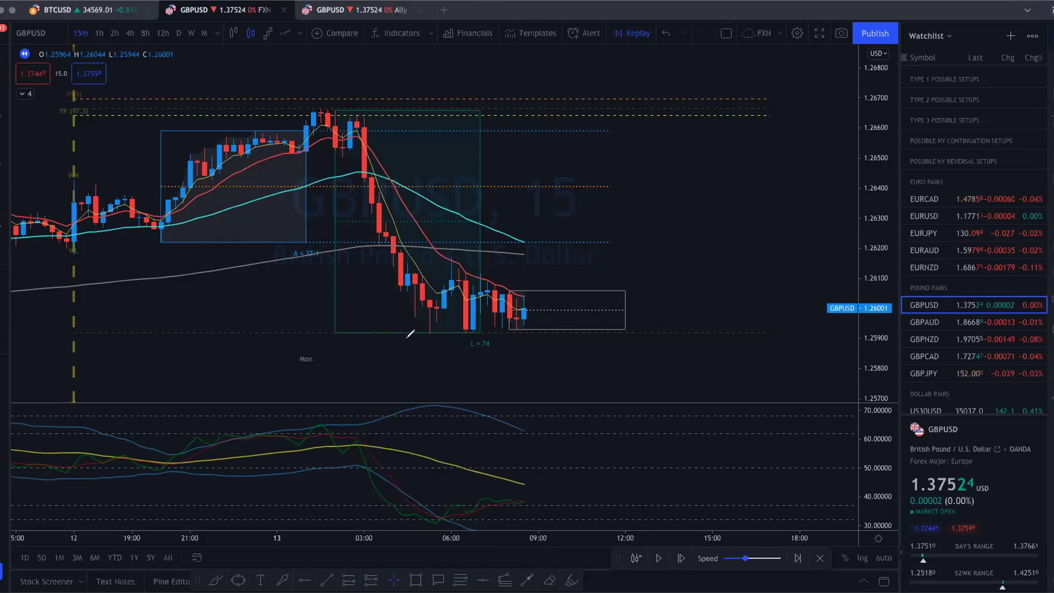
- Mark the two lows with a flat line beneath them and a rising line under the oscillator, and clear the strokes
mouse_move(437, 306)
mouse_down()
mouse_move(457, 272)
mouse_move(475, 279)
mouse_up()
mouse_move(426, 298)
mouse_down()
mouse_move(428, 316)
mouse_move(471, 325)
mouse_up()
drag(435, 333, 581, 331)
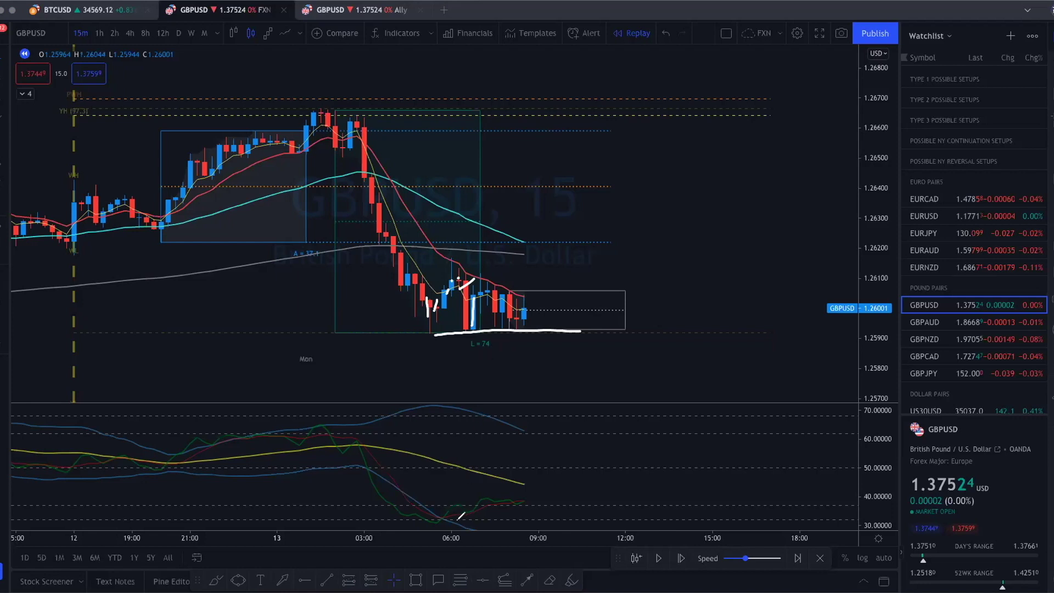
drag(430, 525, 582, 496)
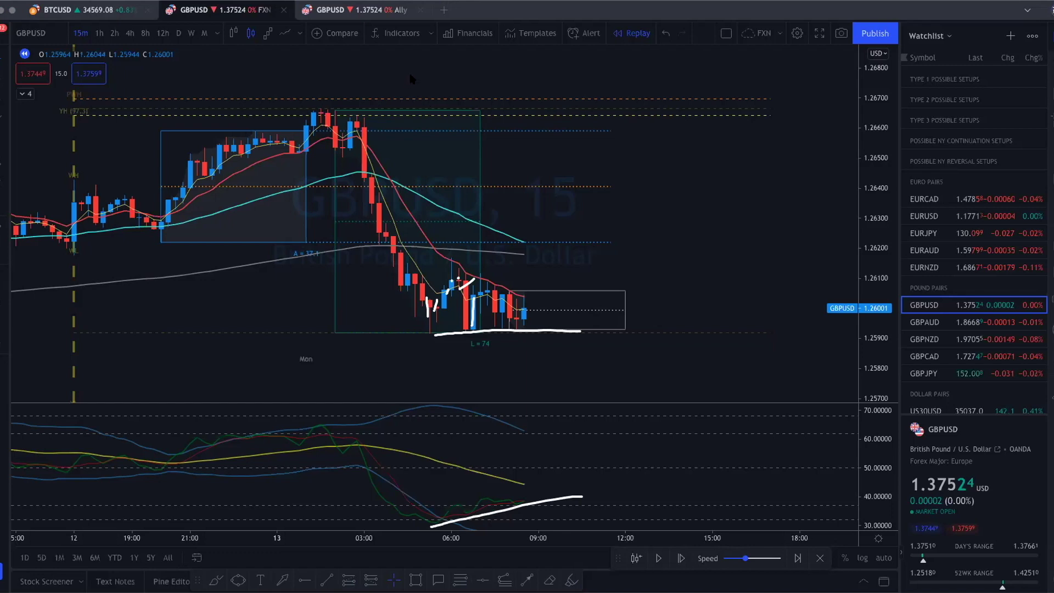
key(Delete)
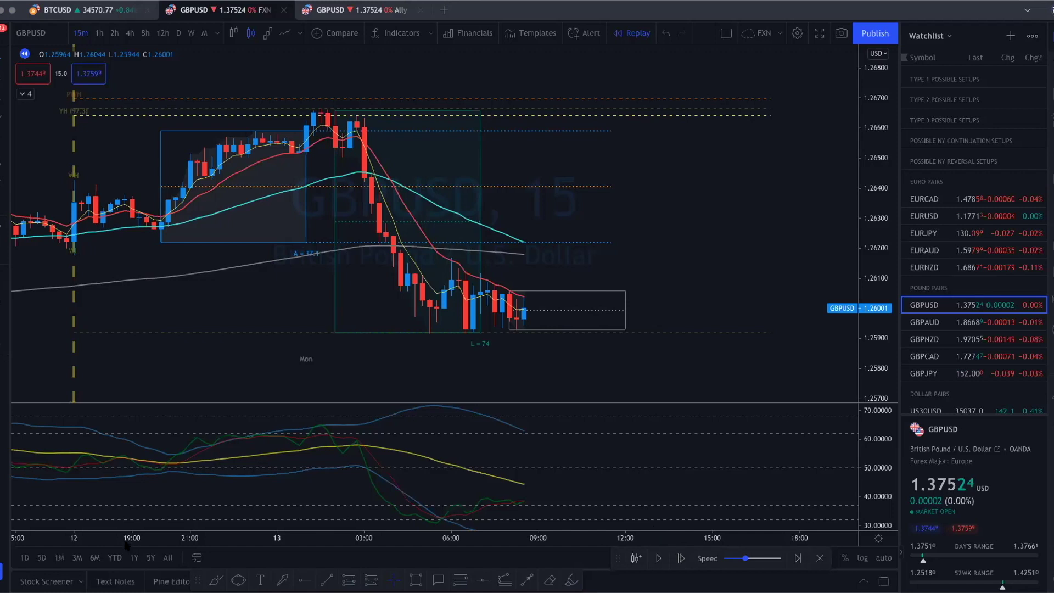
- Advance the replay to the strong bullish candle on 13 July, and review the wider price action since early July
key(shift+Right)
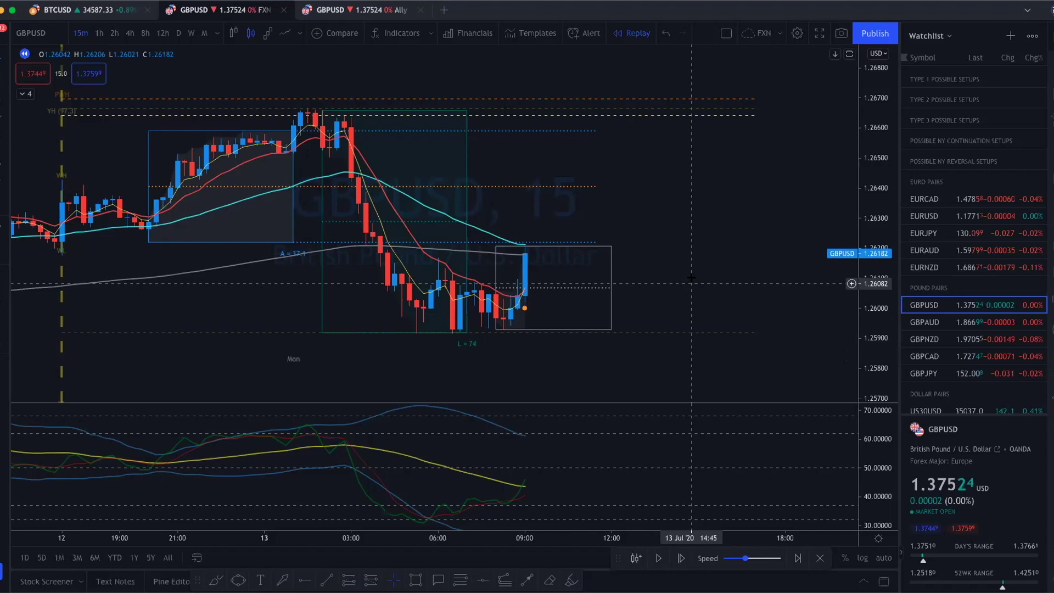
scroll(678, 267, down, 3)
scroll(678, 267, down, 5)
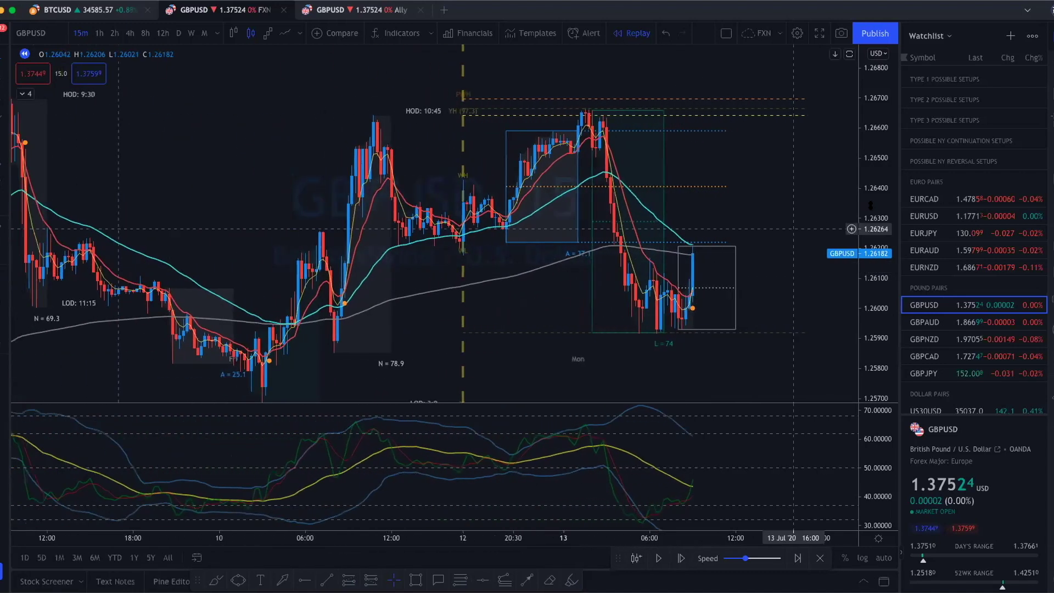
scroll(812, 292, down, 5)
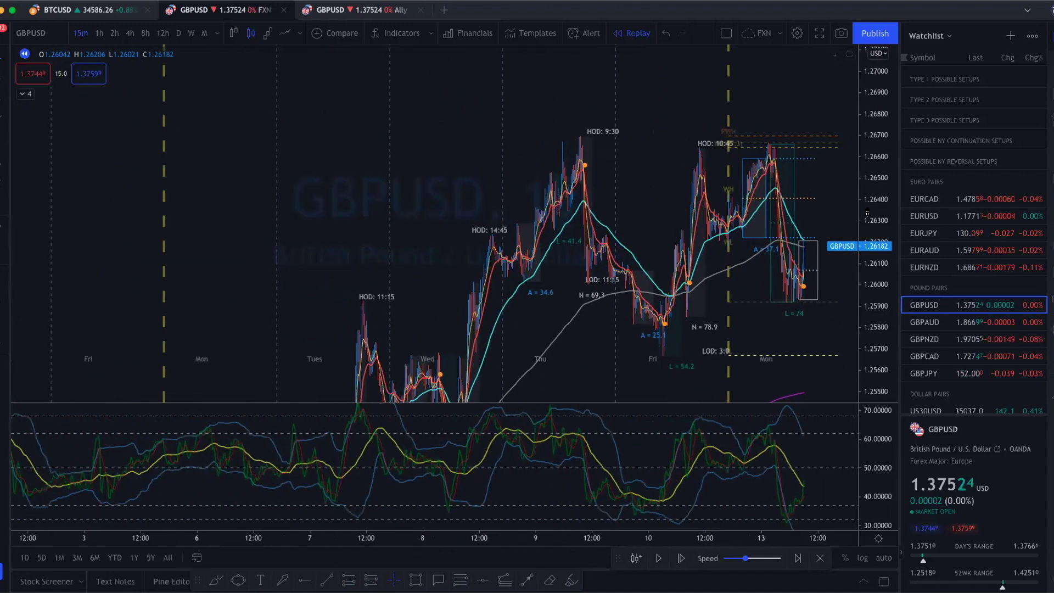
drag(873, 237, 873, 334)
drag(805, 339, 716, 278)
scroll(656, 304, up, 5)
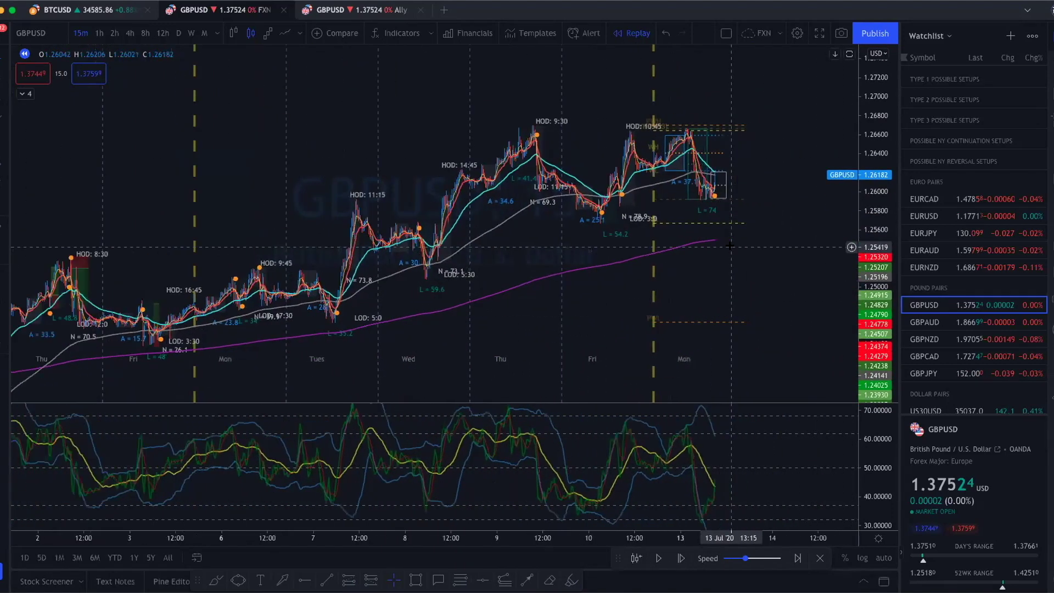
- Switch the GBPUSD chart to the 1-hour timeframe
scroll(807, 296, up, 2)
scroll(640, 271, up, 1)
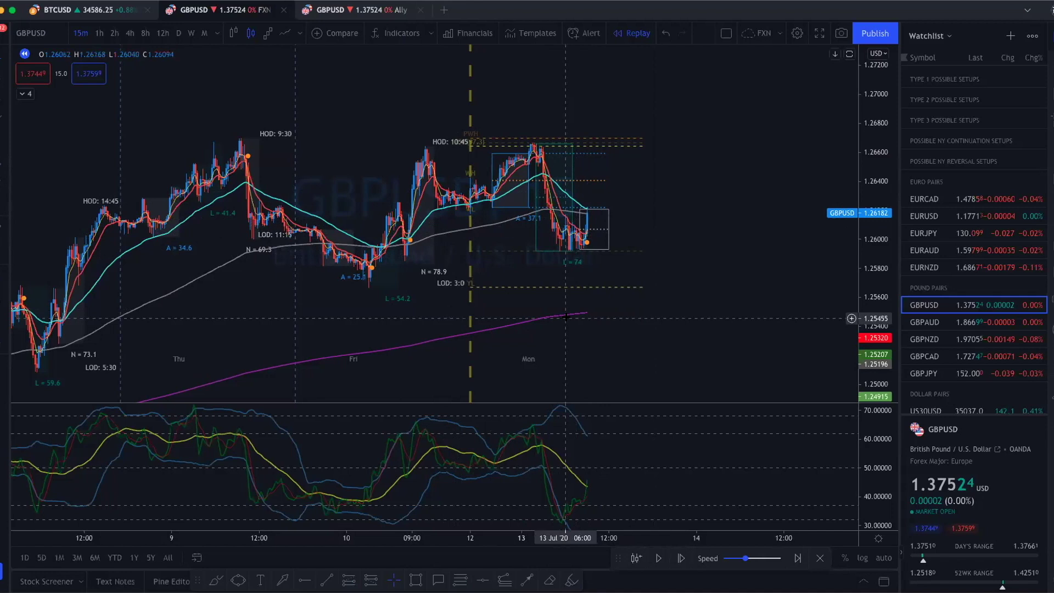
scroll(647, 288, down, 3)
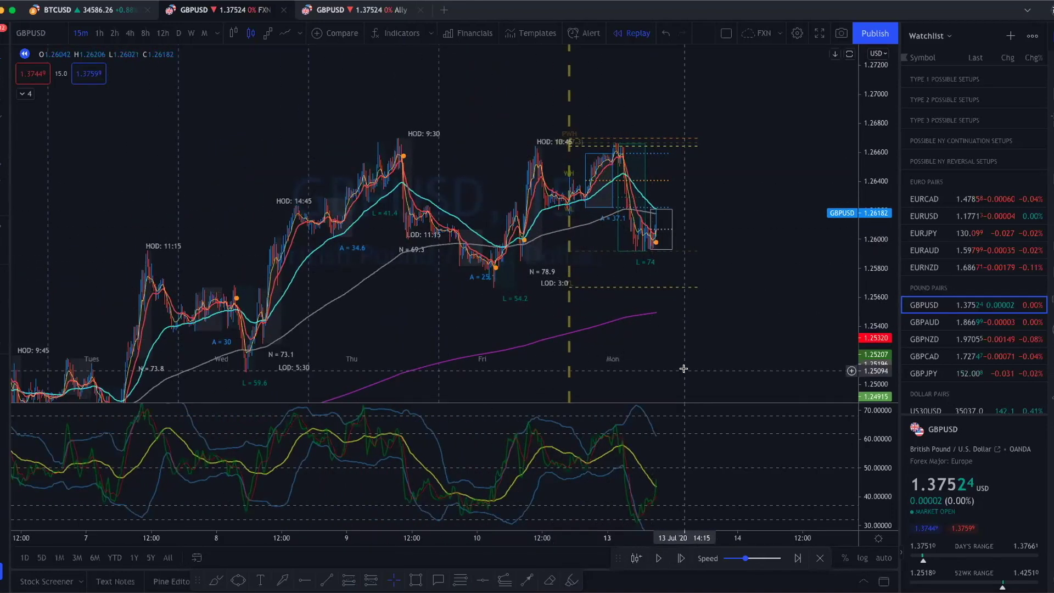
click(99, 33)
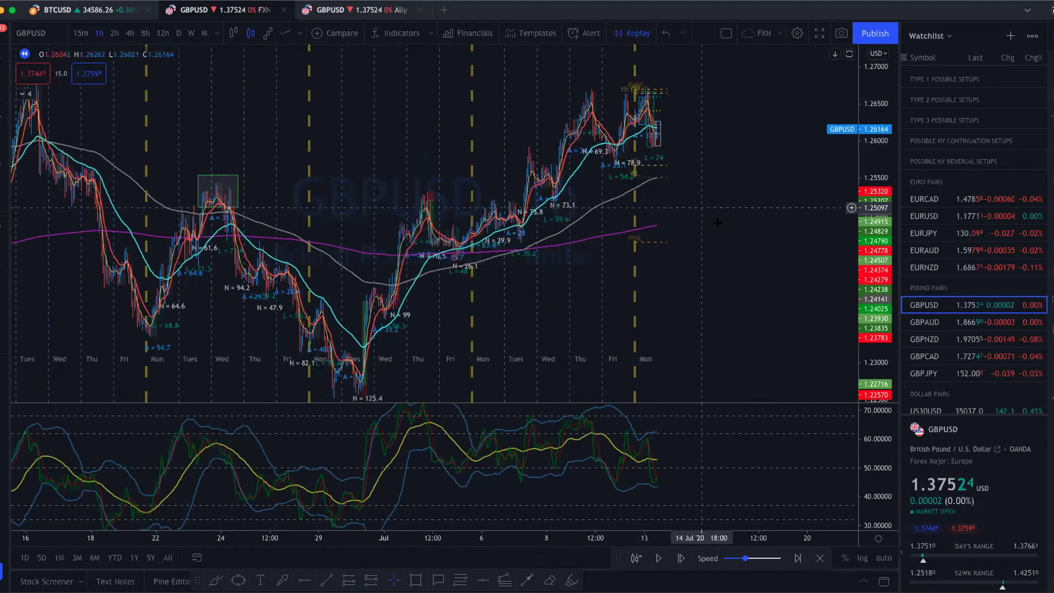
- Trace the July uptrend, the rising gray moving average beneath it and a drop onto that average in white, and clear the strokes
scroll(734, 238, up, 4)
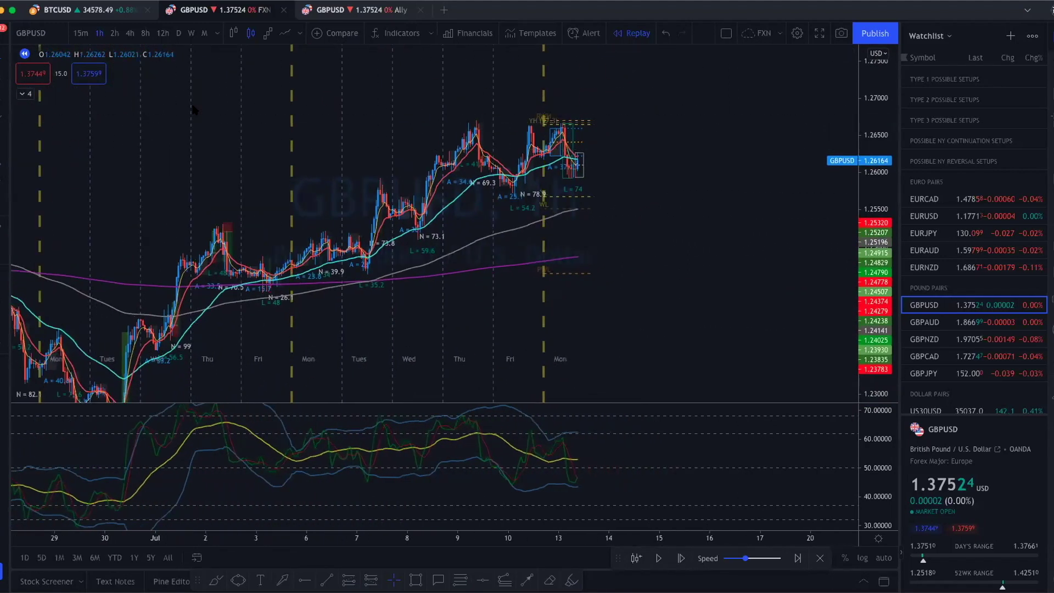
drag(159, 313, 617, 112)
mouse_move(147, 316)
mouse_down()
mouse_move(364, 285)
mouse_move(631, 204)
mouse_up()
drag(586, 148, 613, 218)
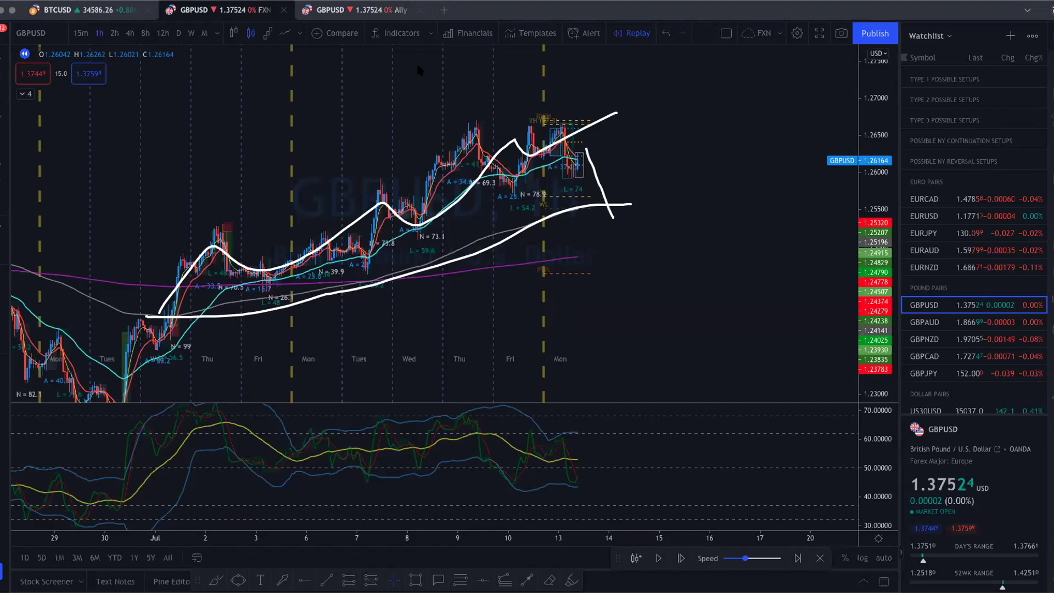
key(Escape)
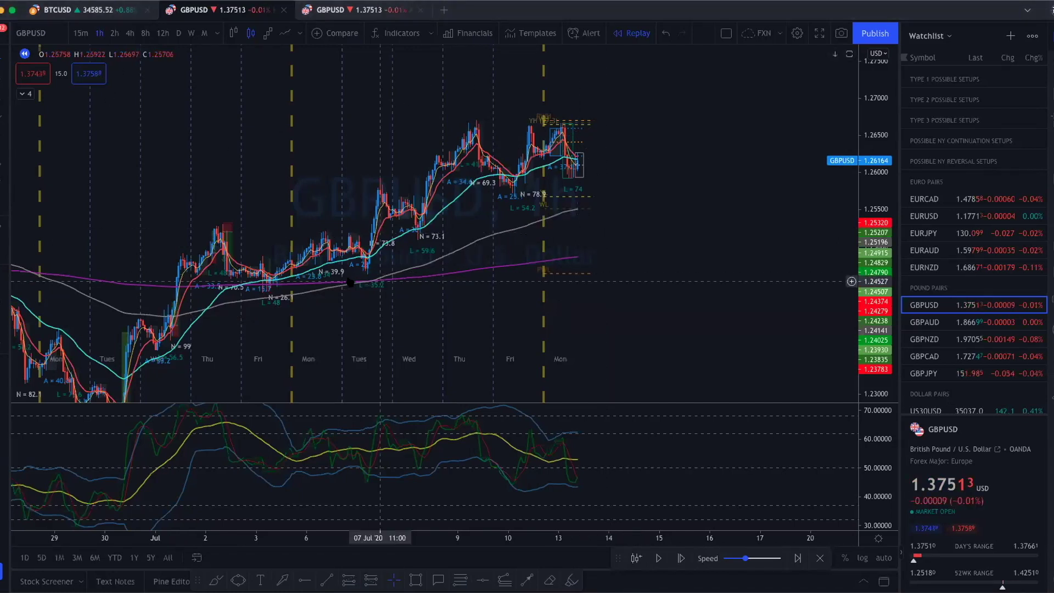
- Return the chart to the 15-minute timeframe and frame the 13 July session up close
click(80, 34)
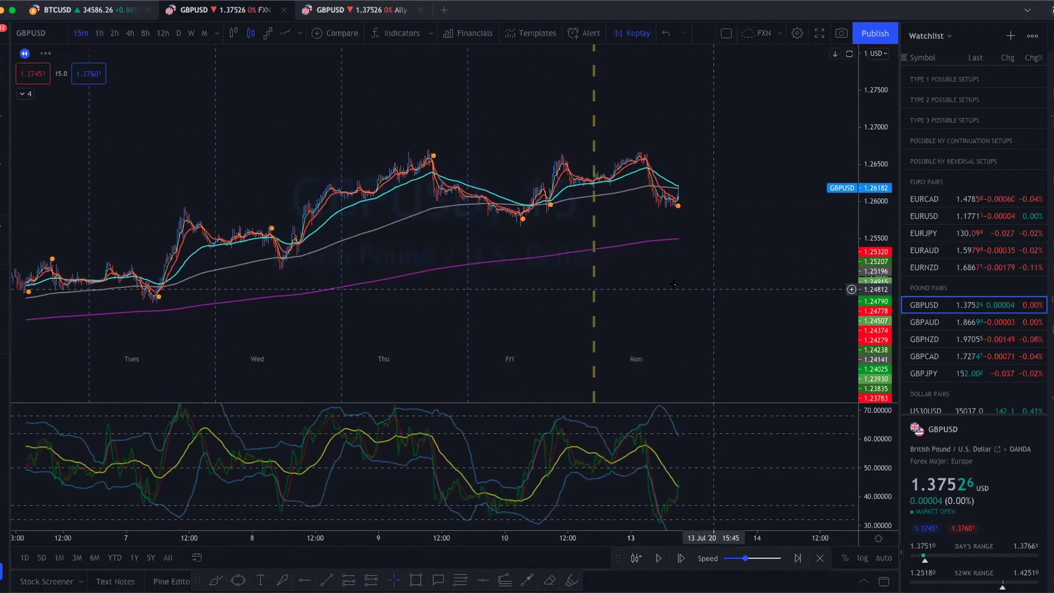
scroll(615, 310, down, 3)
drag(872, 326, 870, 294)
scroll(718, 359, up, 5)
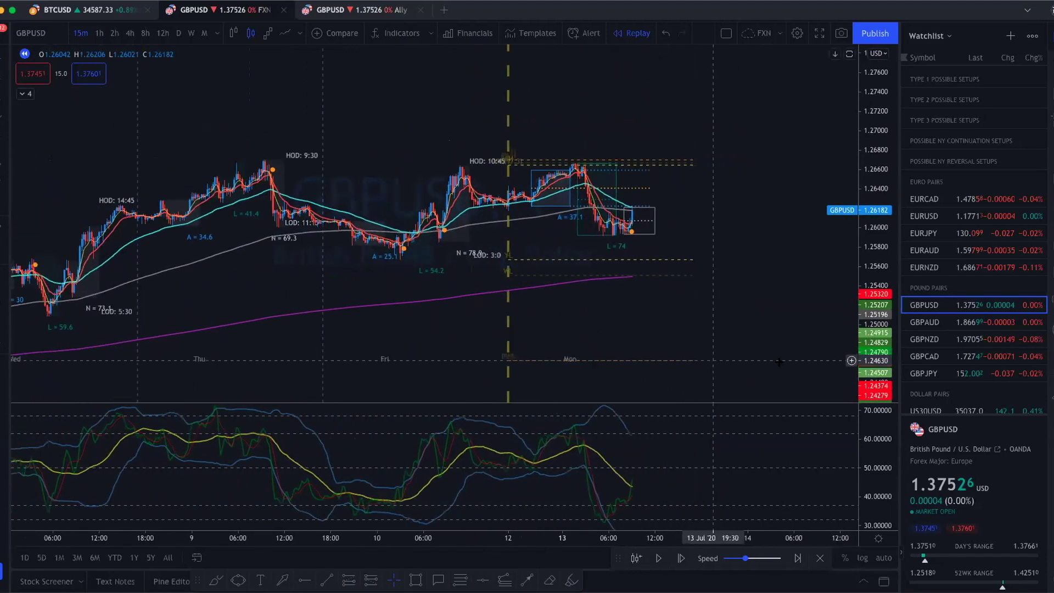
scroll(697, 324, up, 5)
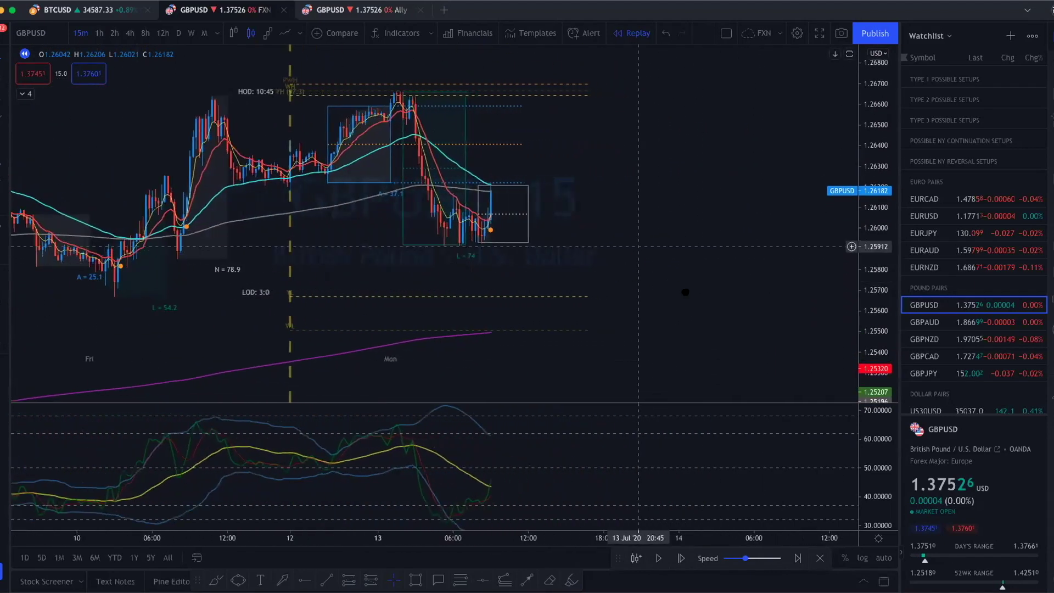
scroll(603, 299, up, 5)
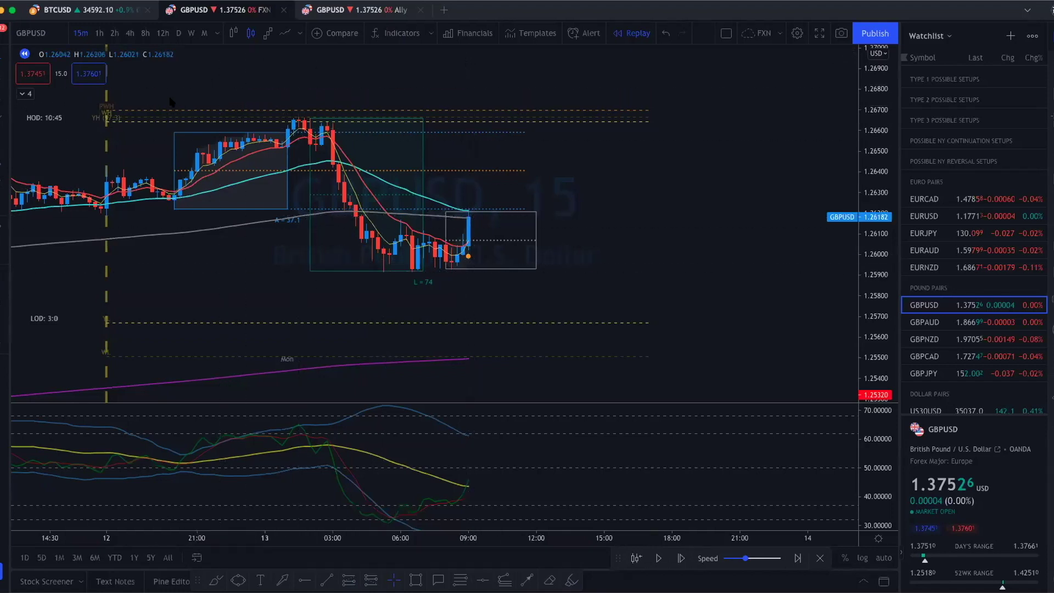
- Trace the gray and cyan moving averages forward past the latest candle in white, and clear the strokes
drag(311, 216, 535, 236)
drag(371, 168, 626, 258)
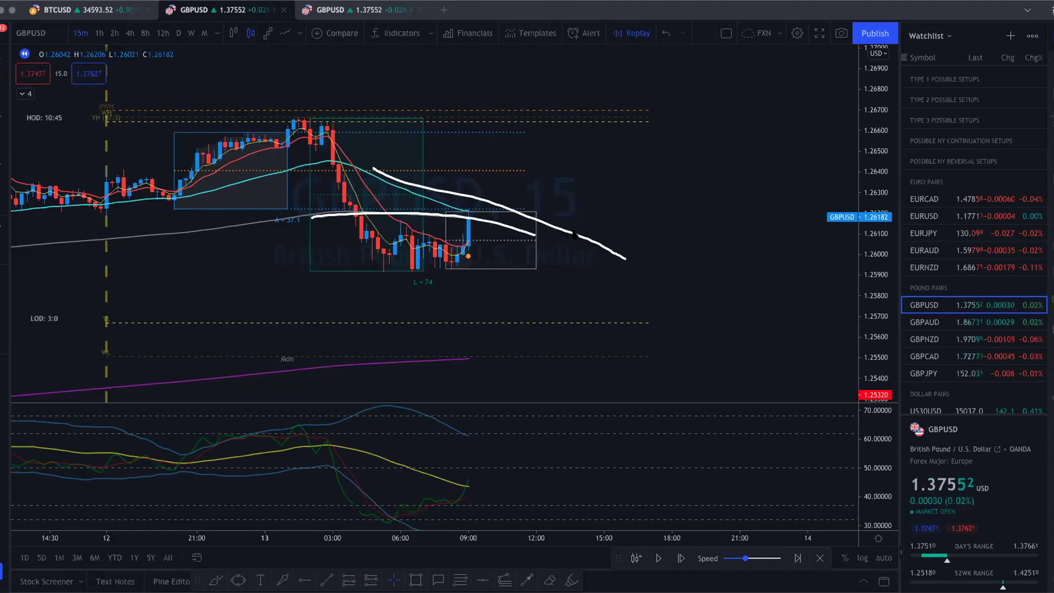
key(Delete)
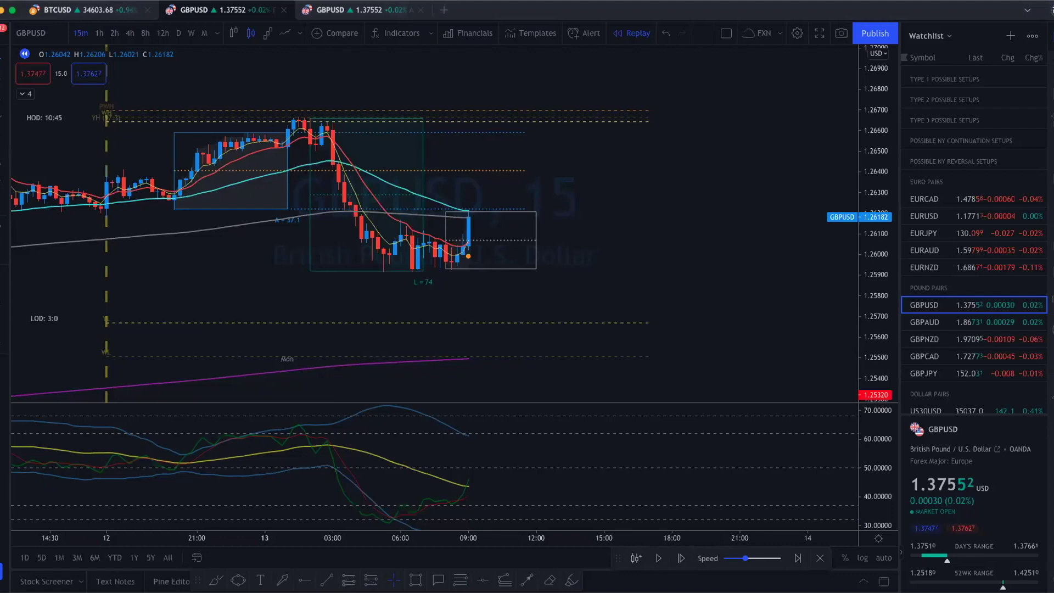
- Place a long position beside the latest candle with entry at 1.26085, stop at 1.25906 and target at 1.26585
click(475, 236)
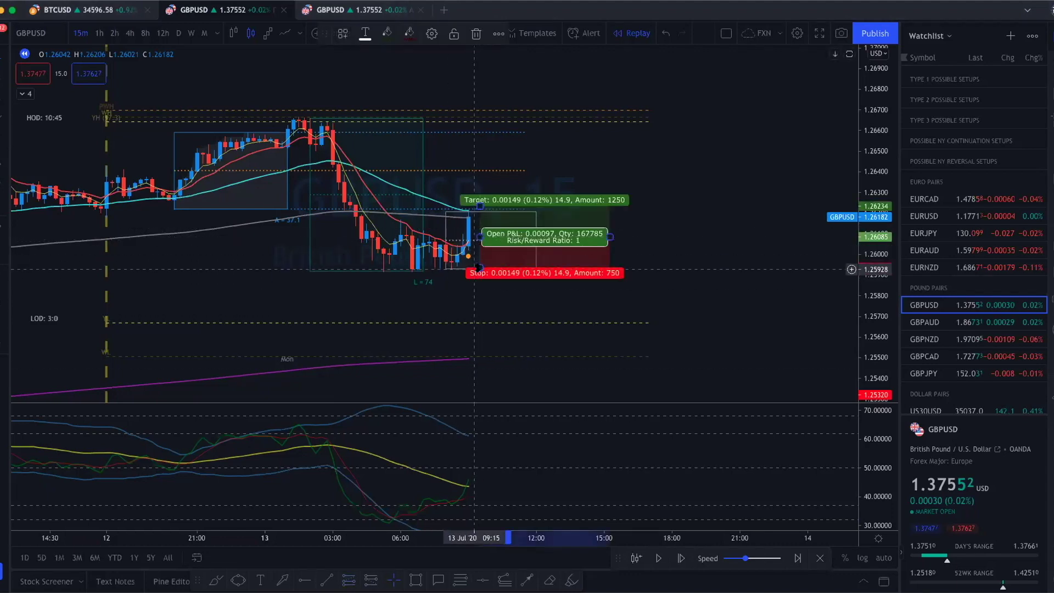
drag(476, 268, 479, 274)
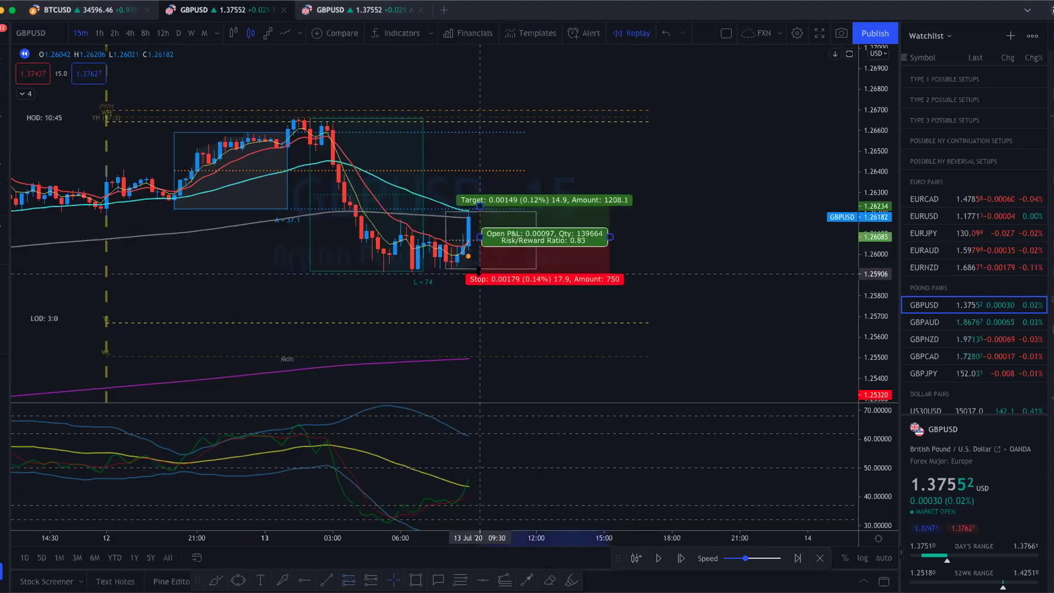
mouse_move(502, 236)
mouse_down()
mouse_move(491, 235)
mouse_move(471, 155)
mouse_move(471, 169)
mouse_move(472, 132)
mouse_up()
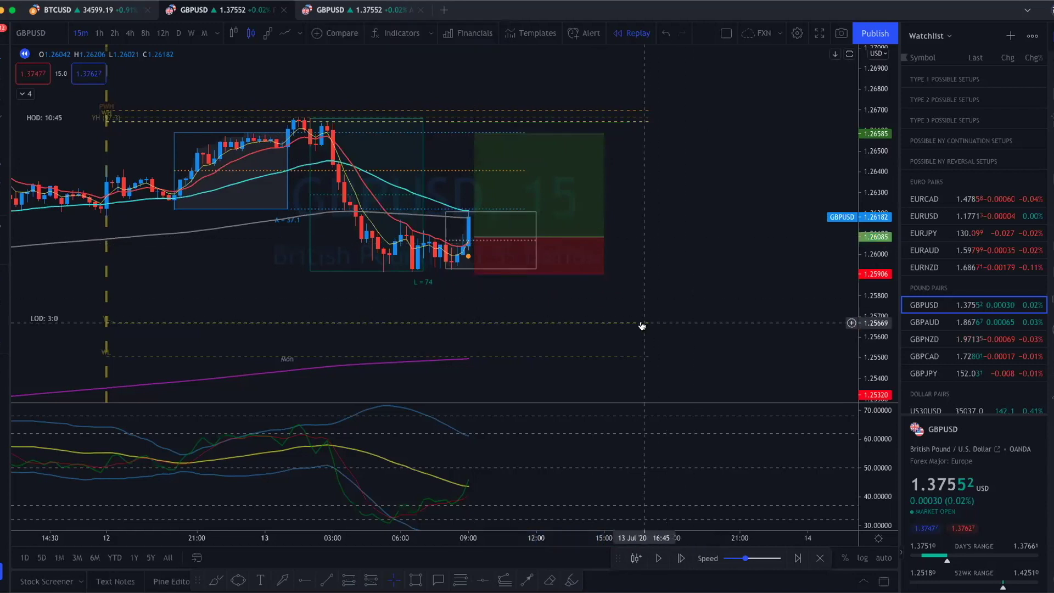
- Lower the long position's target to 1.26416
click(474, 134)
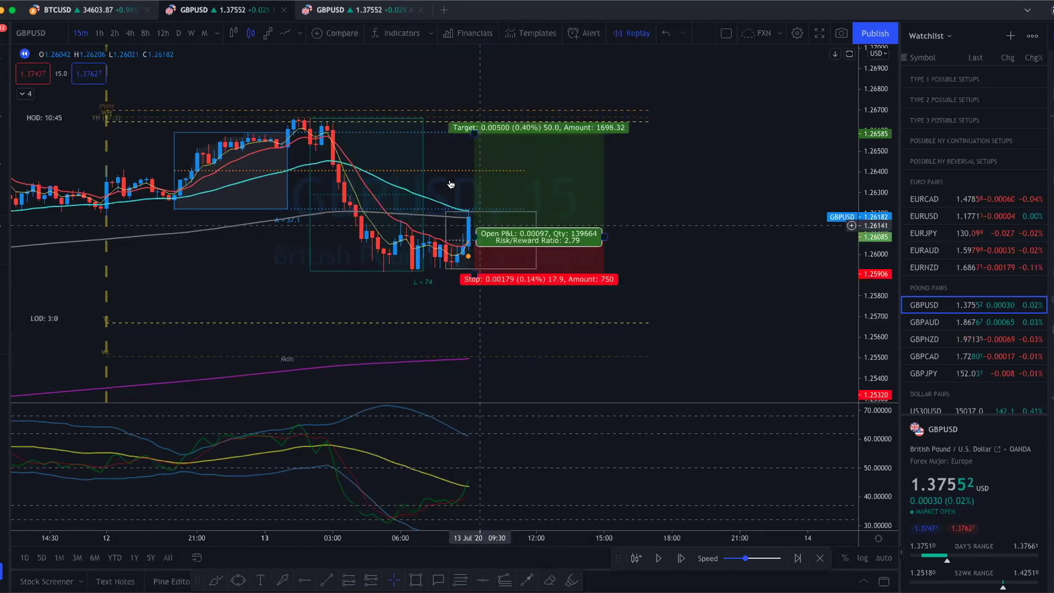
drag(475, 134, 474, 168)
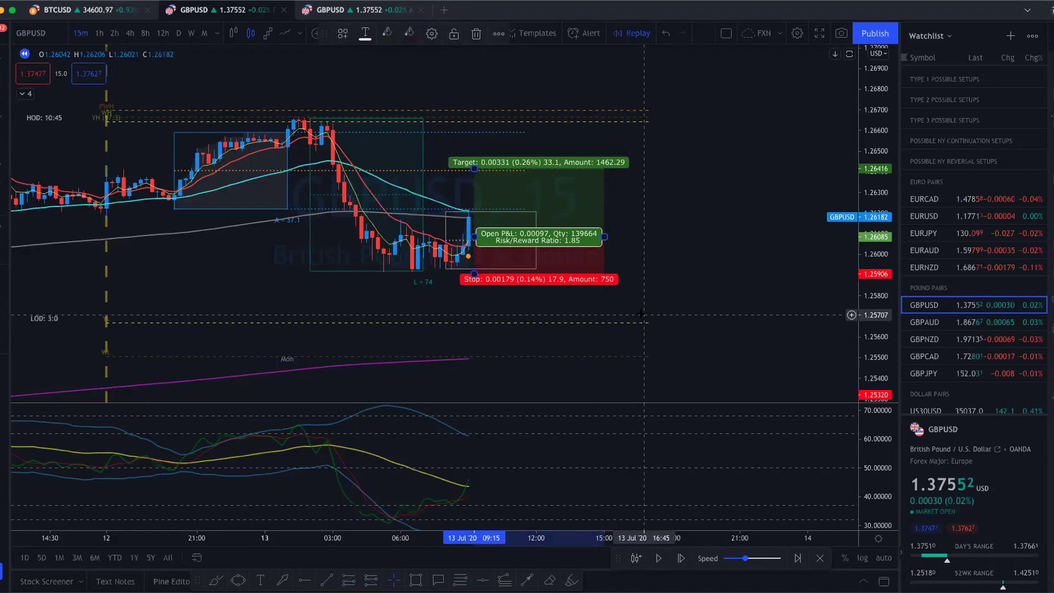
drag(474, 274, 471, 271)
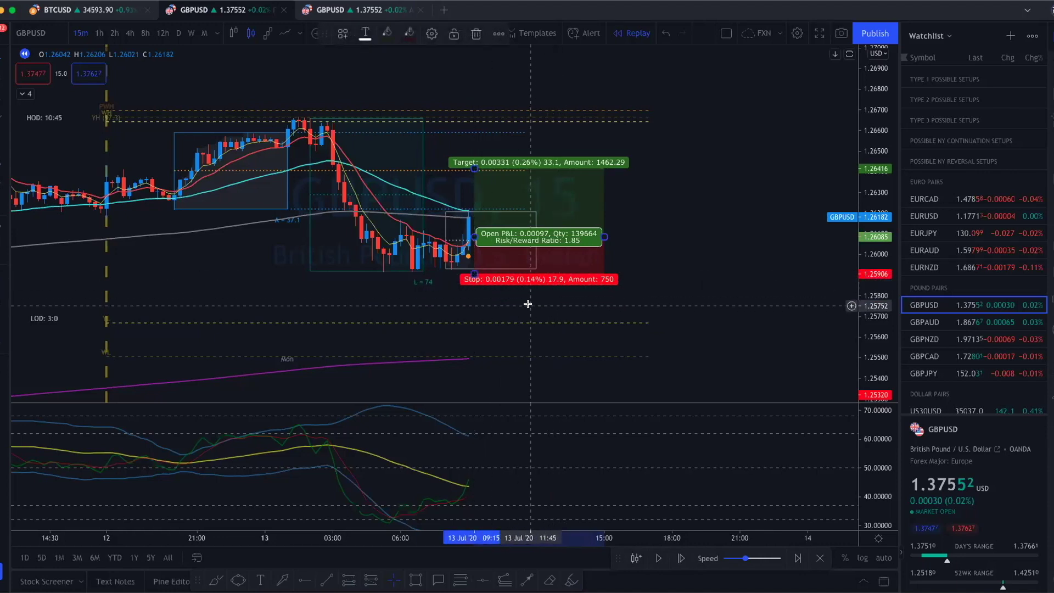
click(527, 304)
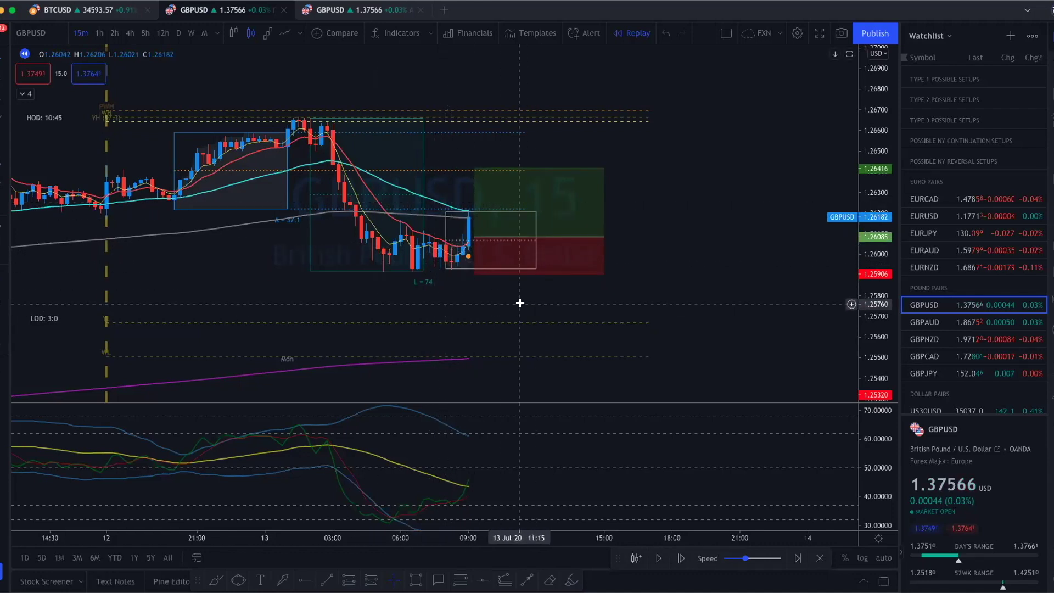
- Move the long position's entry to 1.25999, set its stop to 1.25901 and target to 1.26212, and narrow the box
mouse_move(494, 240)
mouse_down()
mouse_move(494, 260)
mouse_move(478, 254)
mouse_up()
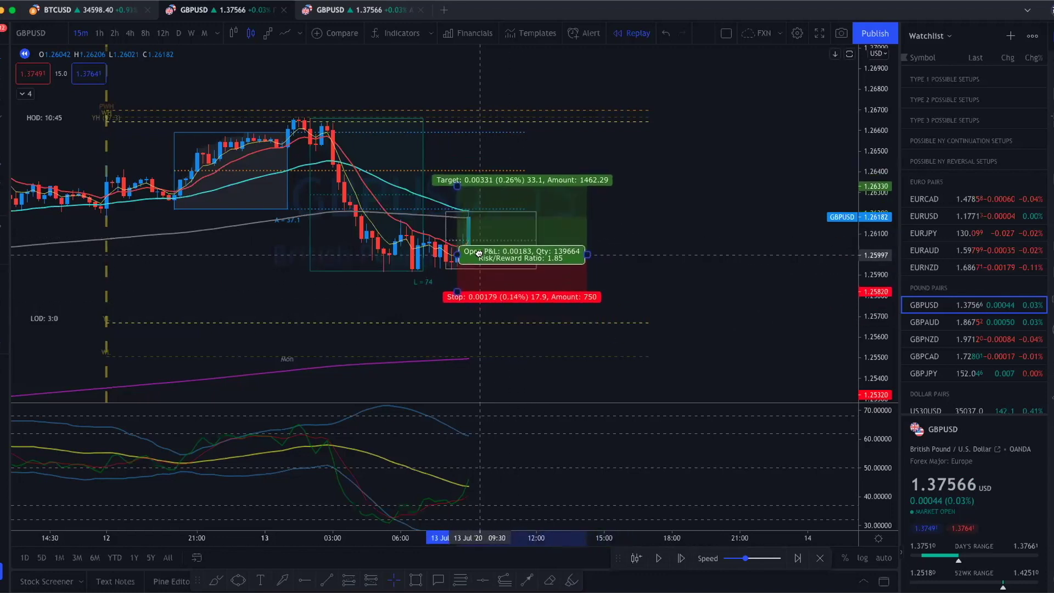
drag(457, 292, 455, 273)
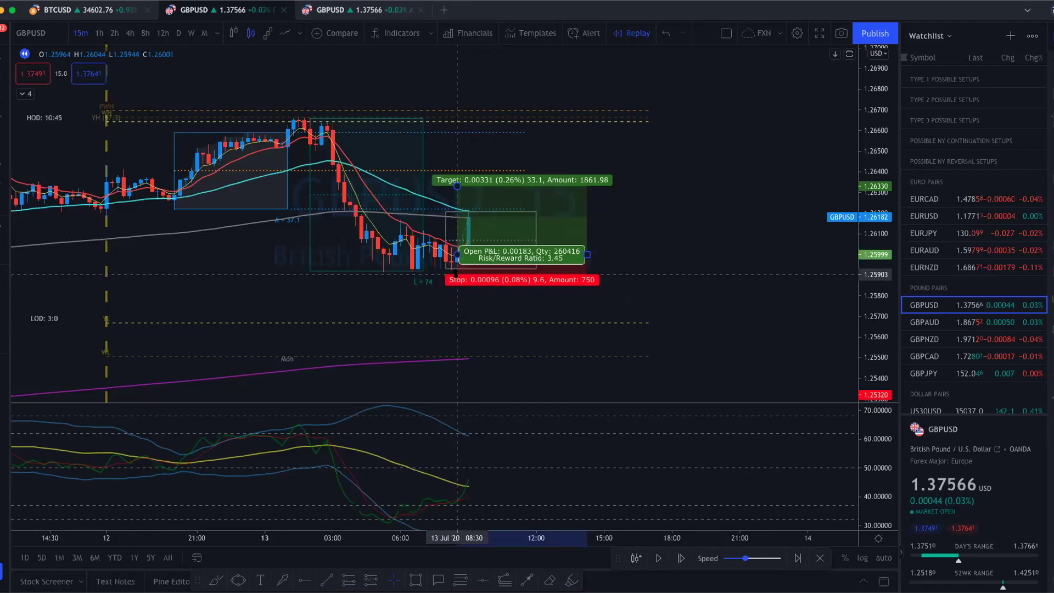
drag(456, 273, 456, 273)
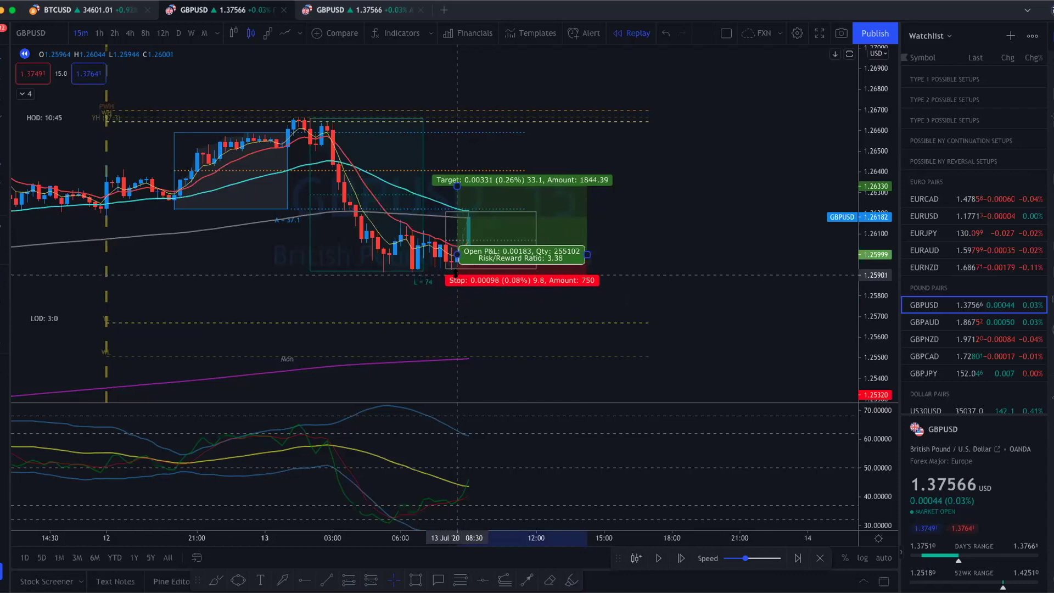
drag(457, 186, 456, 210)
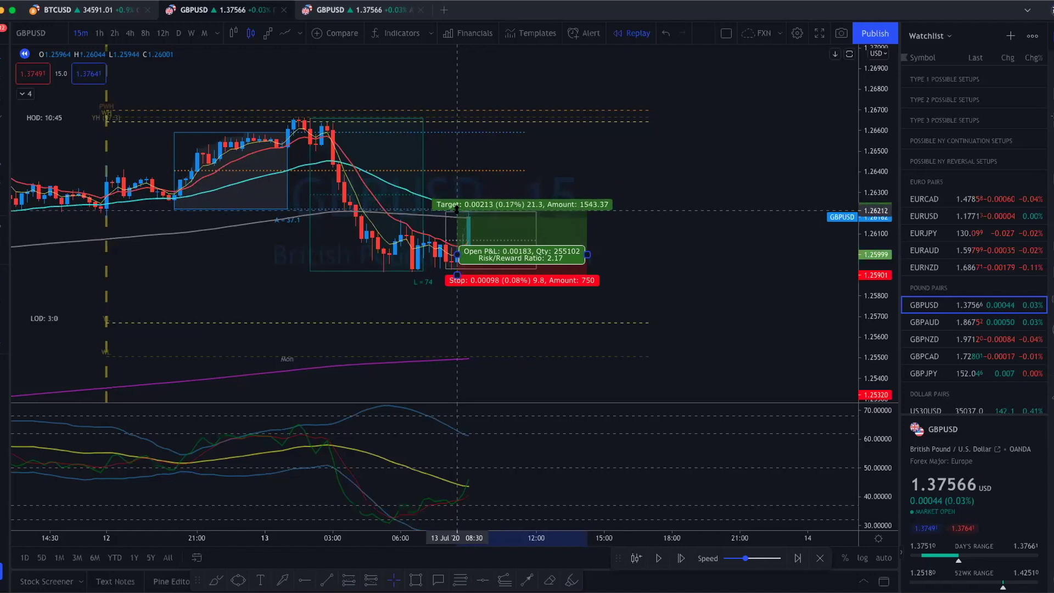
click(683, 227)
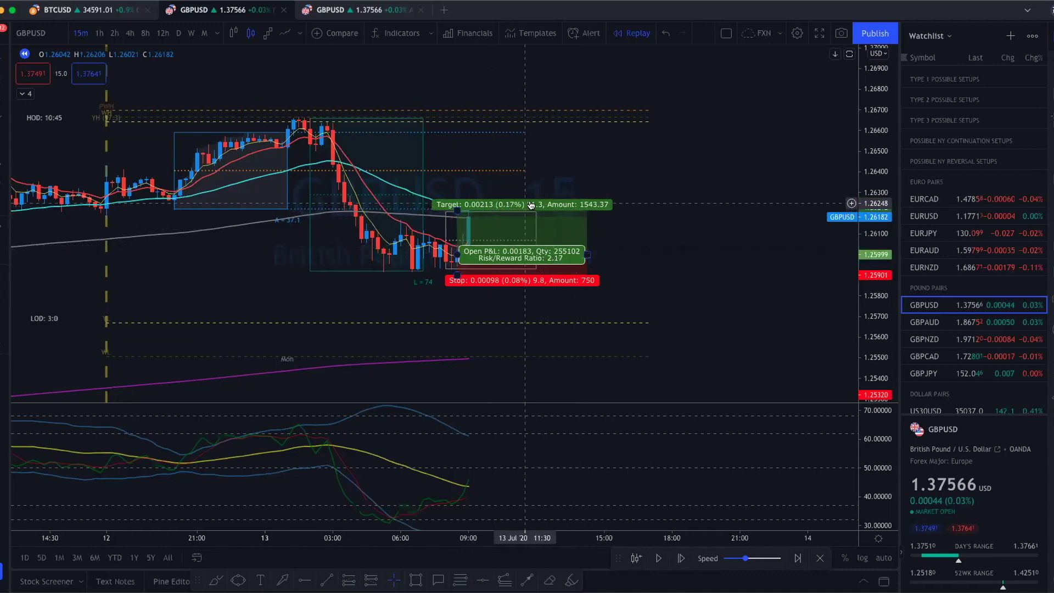
drag(586, 253, 497, 254)
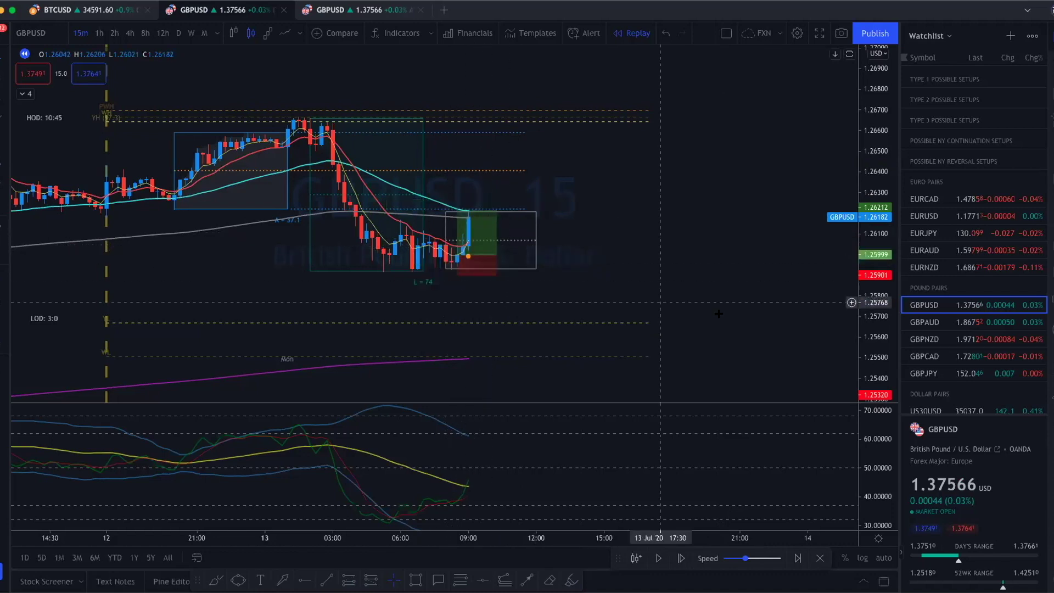
- Widen the long position and move it up to an entry of 1.26082, with the stop at 1.25915 and target at 1.26295
mouse_move(475, 254)
mouse_down()
mouse_move(461, 250)
mouse_move(571, 250)
mouse_move(492, 240)
mouse_move(479, 275)
mouse_up()
drag(513, 241, 616, 240)
drag(518, 246, 506, 238)
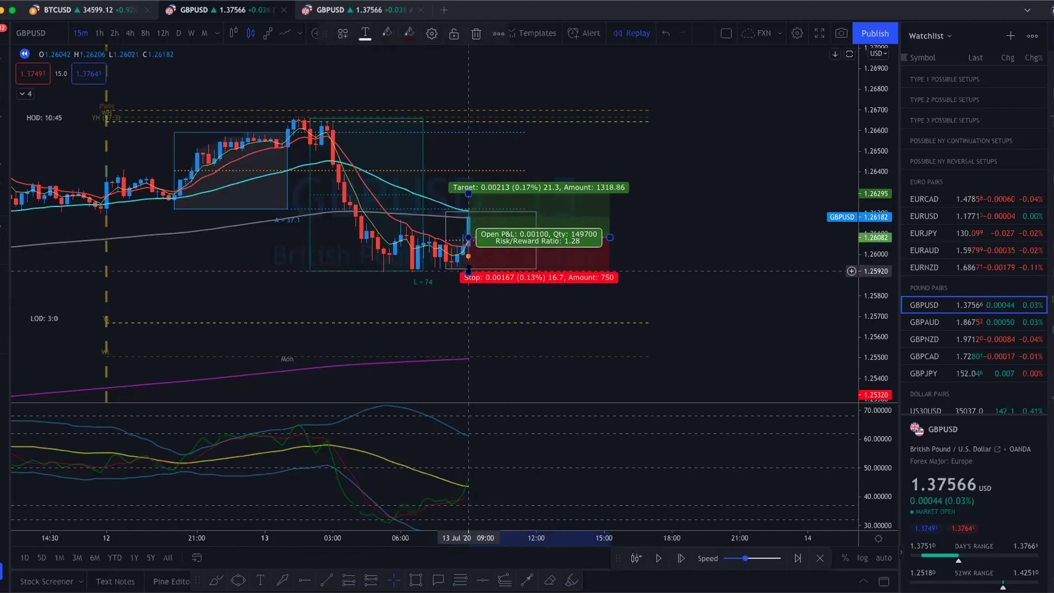
click(790, 335)
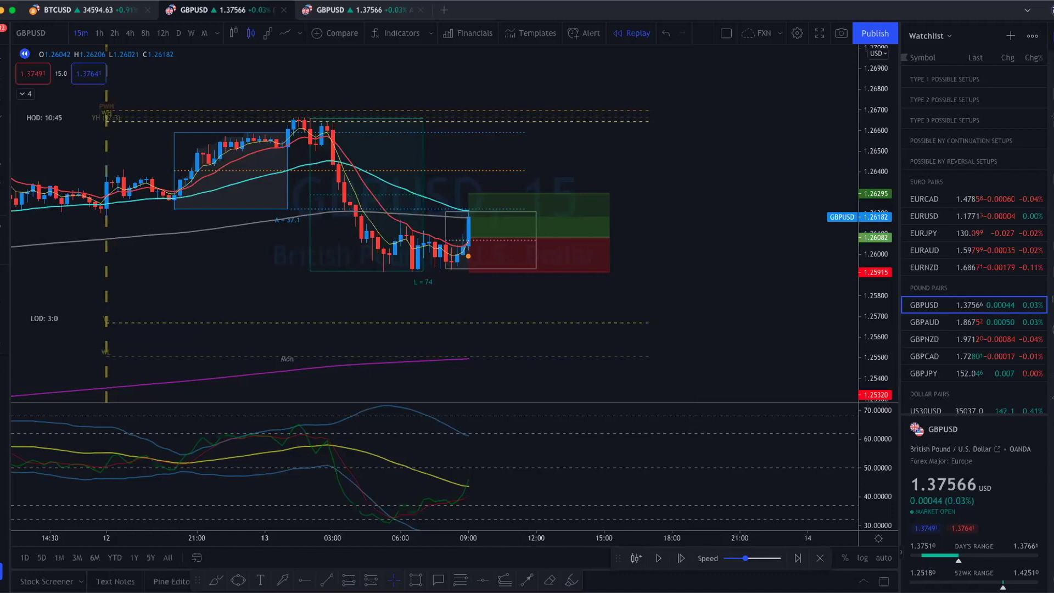
- Lower the long position's entry to 1.26002, set the stop to 1.25901 and the target to 1.26204, and narrow the box
drag(489, 236, 477, 251)
drag(457, 289, 455, 275)
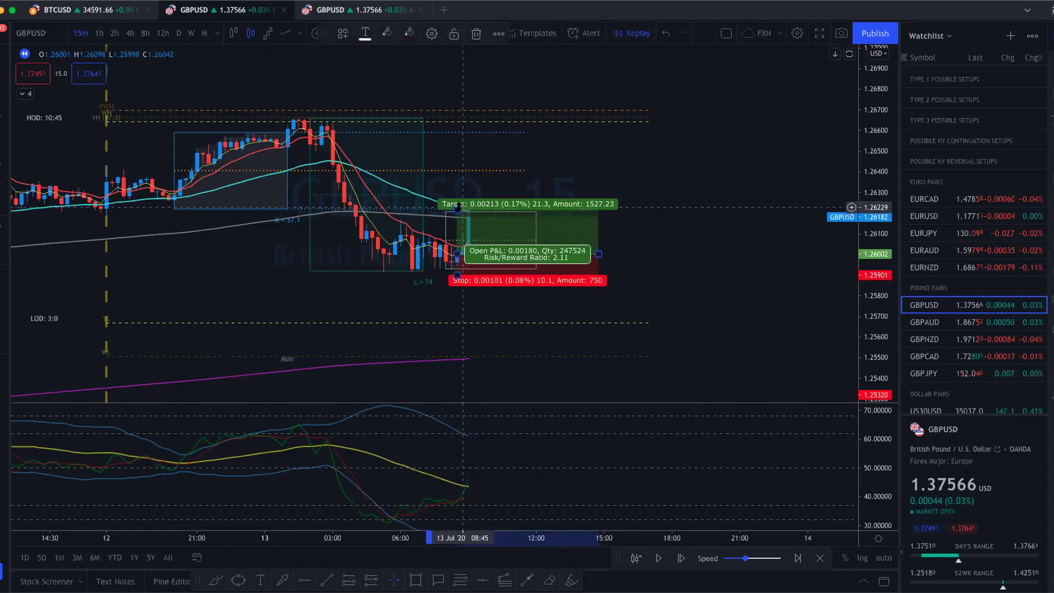
mouse_move(456, 207)
mouse_down()
mouse_move(456, 233)
mouse_move(456, 212)
mouse_up()
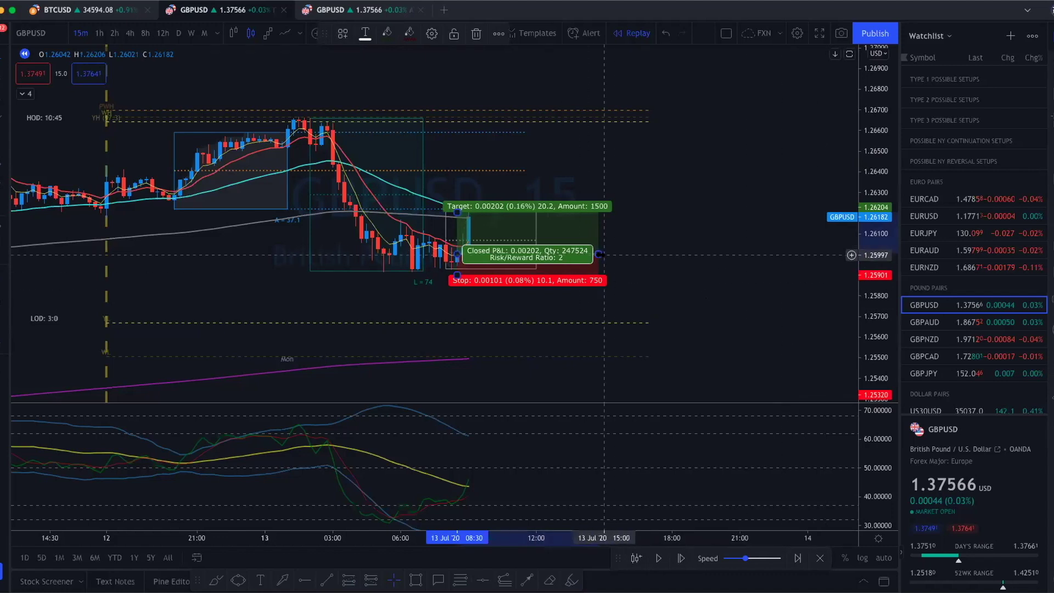
click(564, 254)
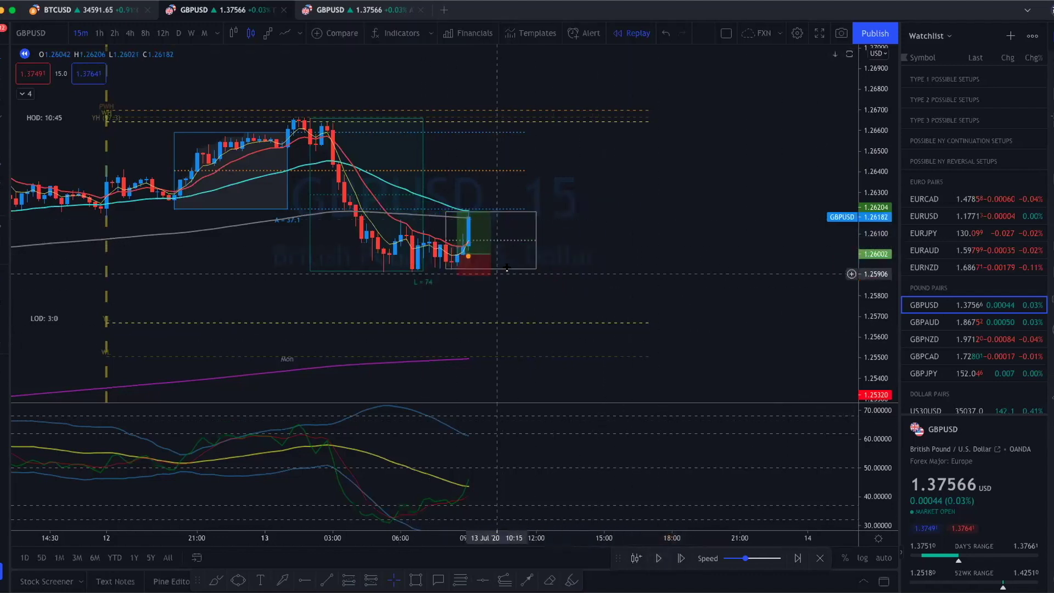
- Advance the replay by two bars, and reposition the long position at the 09:15 candle with entry at 1.26096 and stop at 1.25909
drag(539, 258, 725, 241)
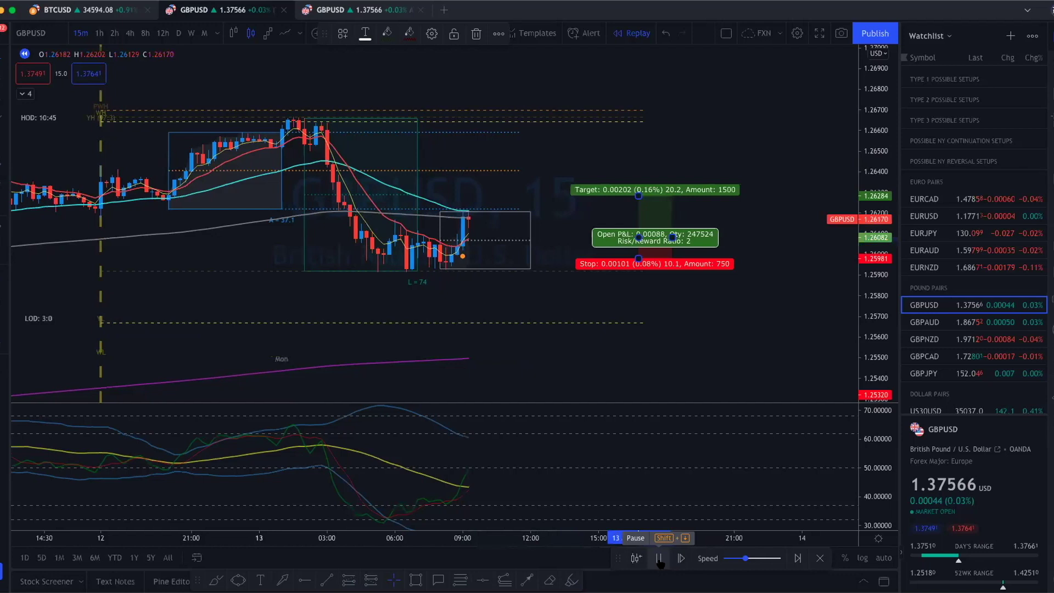
click(658, 558)
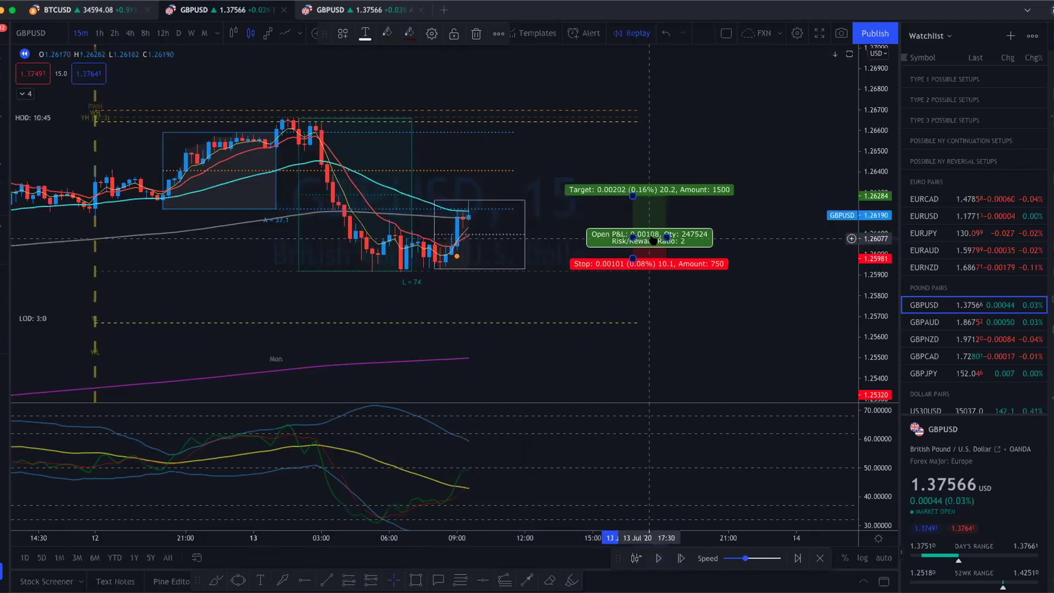
drag(640, 240, 455, 272)
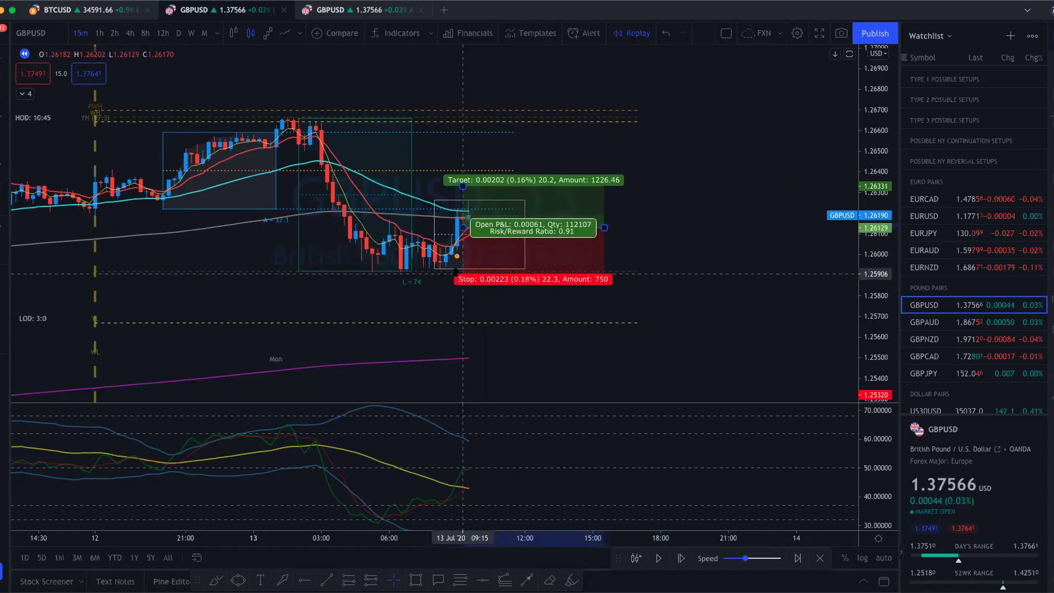
drag(473, 226, 471, 233)
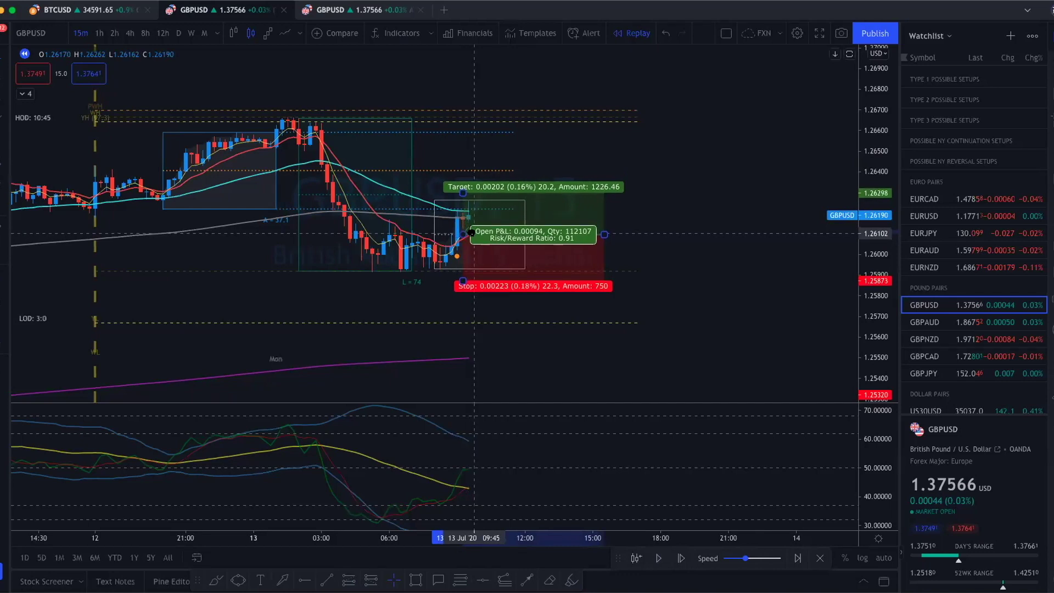
drag(461, 279, 461, 272)
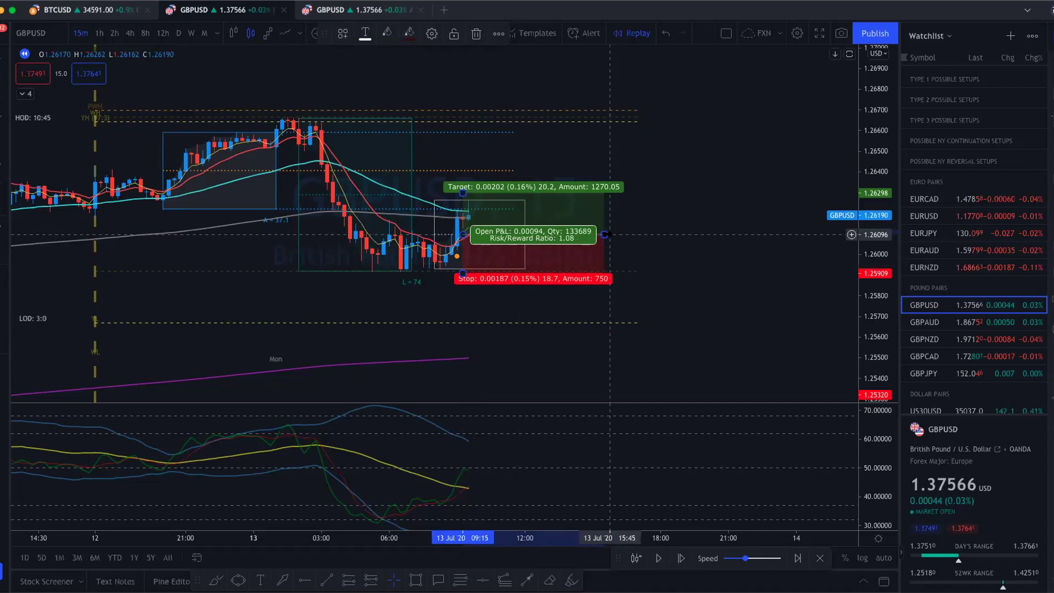
- Move the long position clear of the price candles and delete it
click(673, 233)
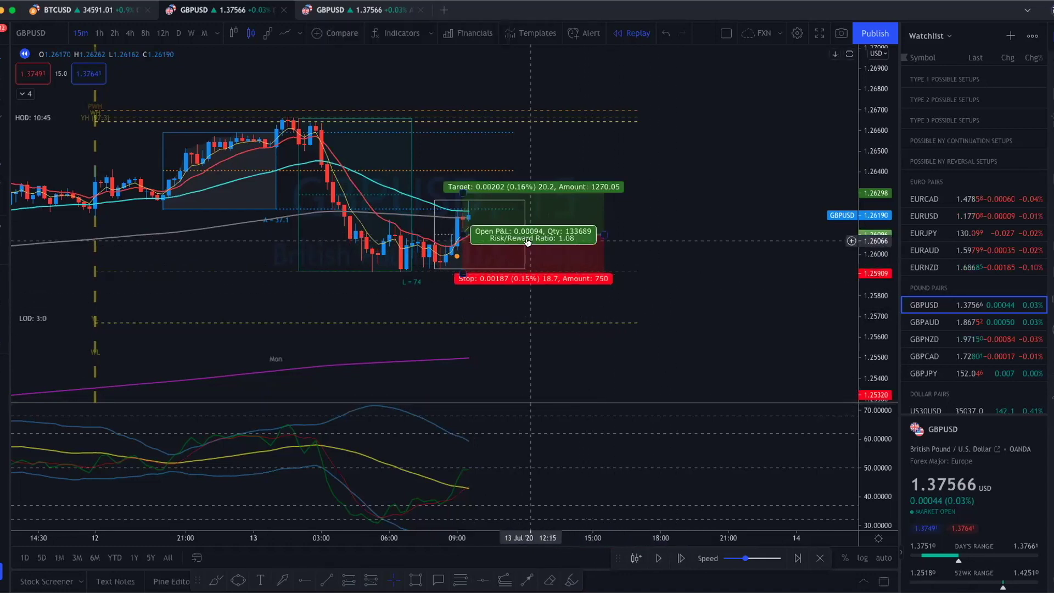
drag(527, 242, 641, 222)
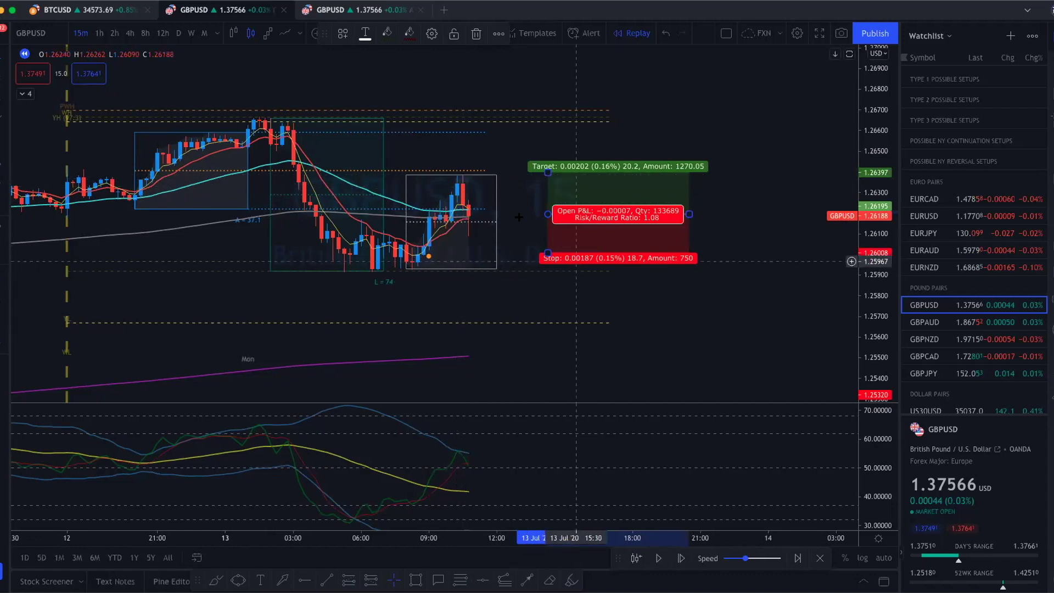
scroll(649, 214, down, 2)
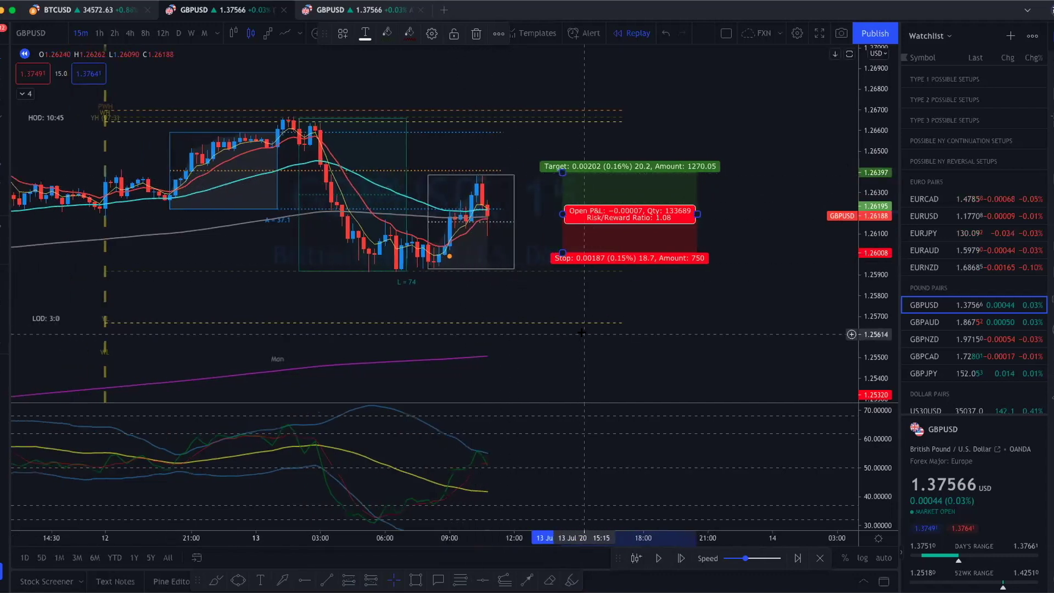
key(Delete)
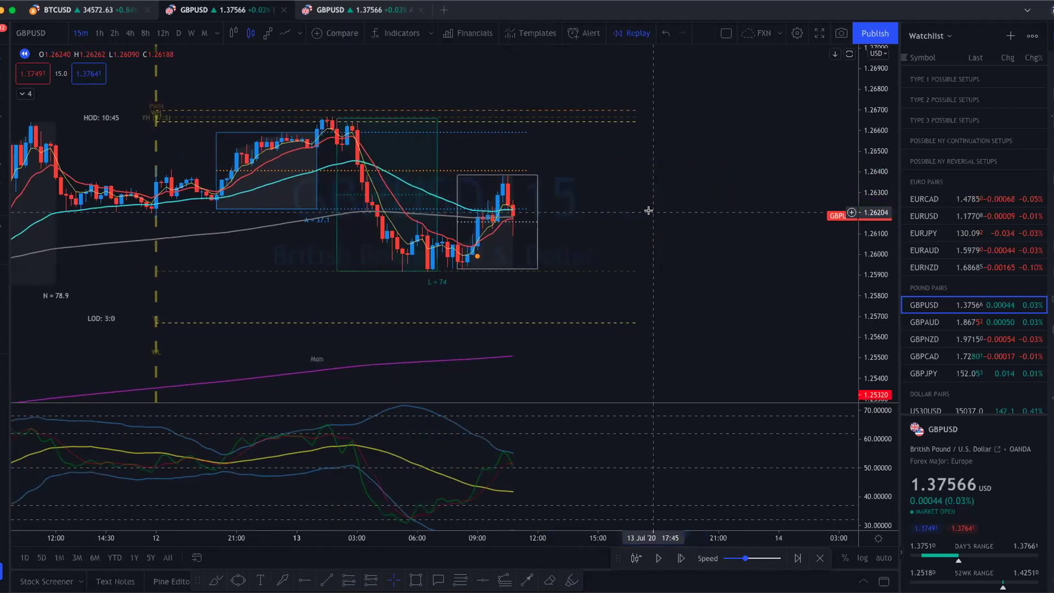
- Place a long position at the 08:45 candle with entry at 1.26006, stop at 1.25894 and target at 1.26345
scroll(648, 210, down, 3)
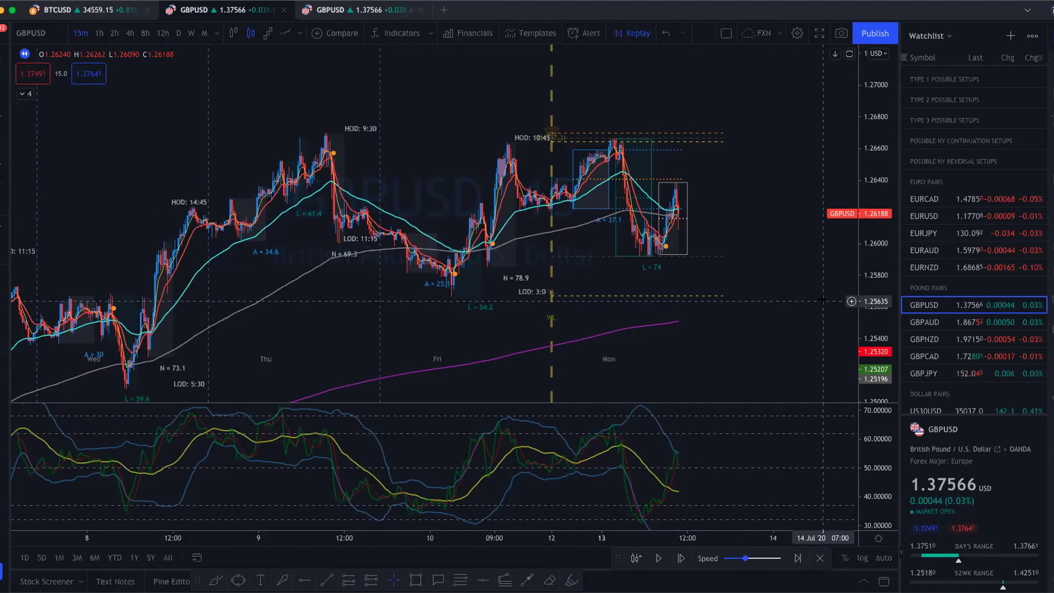
scroll(697, 458, up, 3)
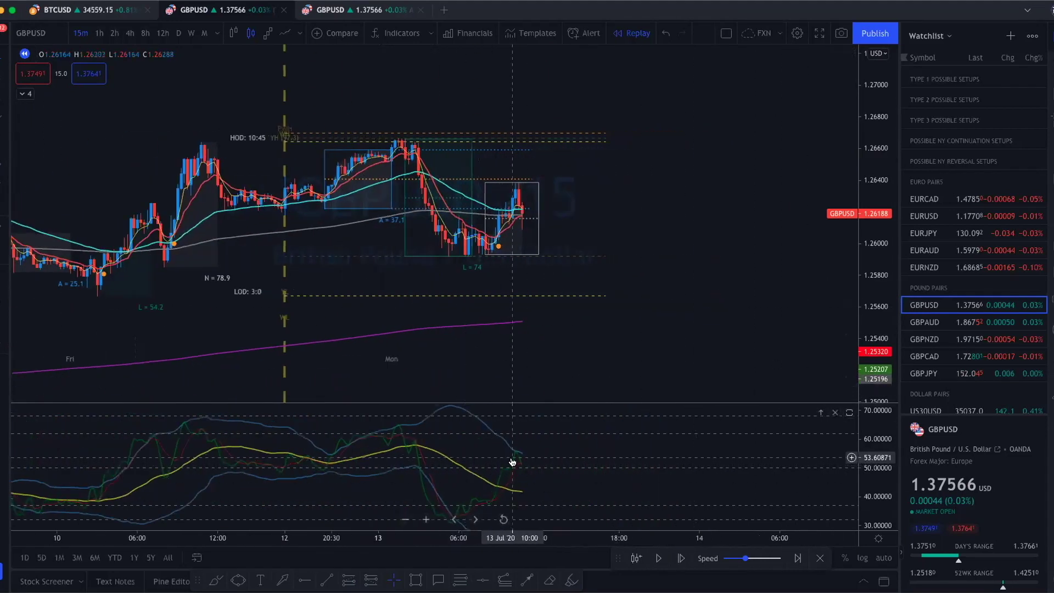
scroll(436, 320, up, 1)
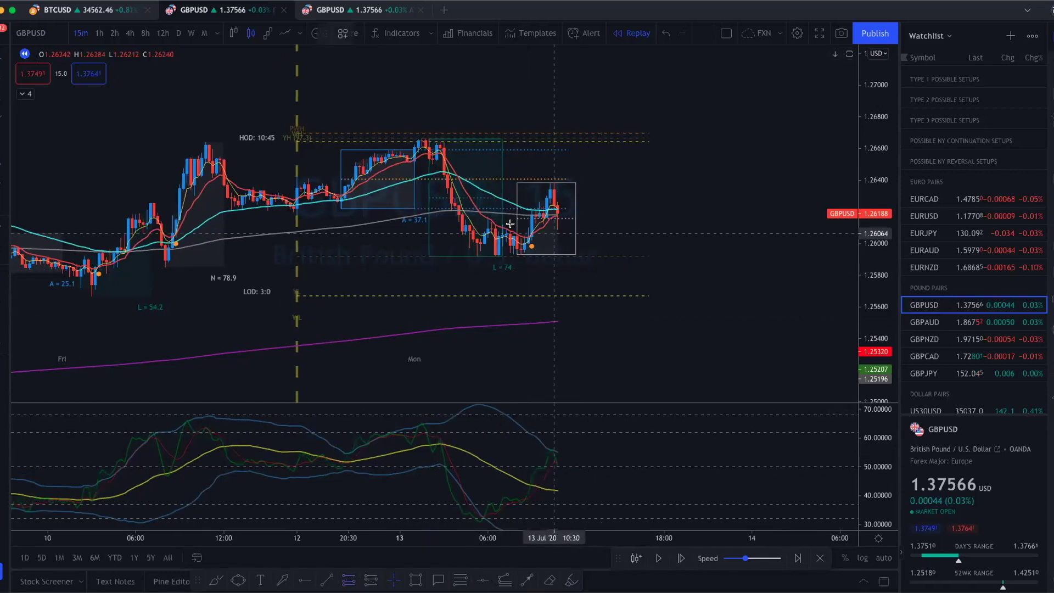
click(528, 242)
drag(529, 265, 526, 251)
drag(528, 211, 528, 188)
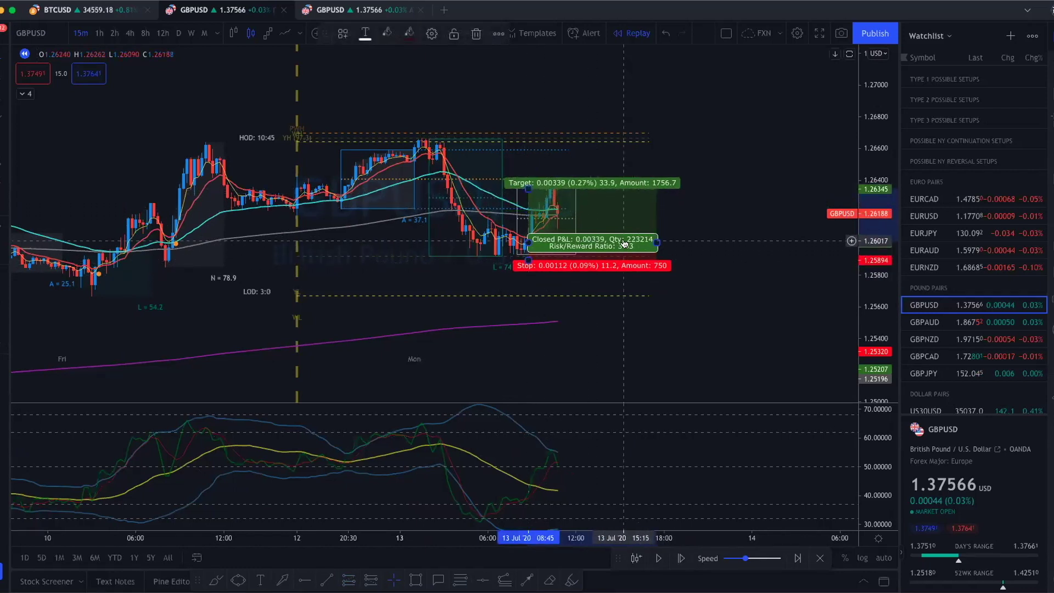
click(672, 314)
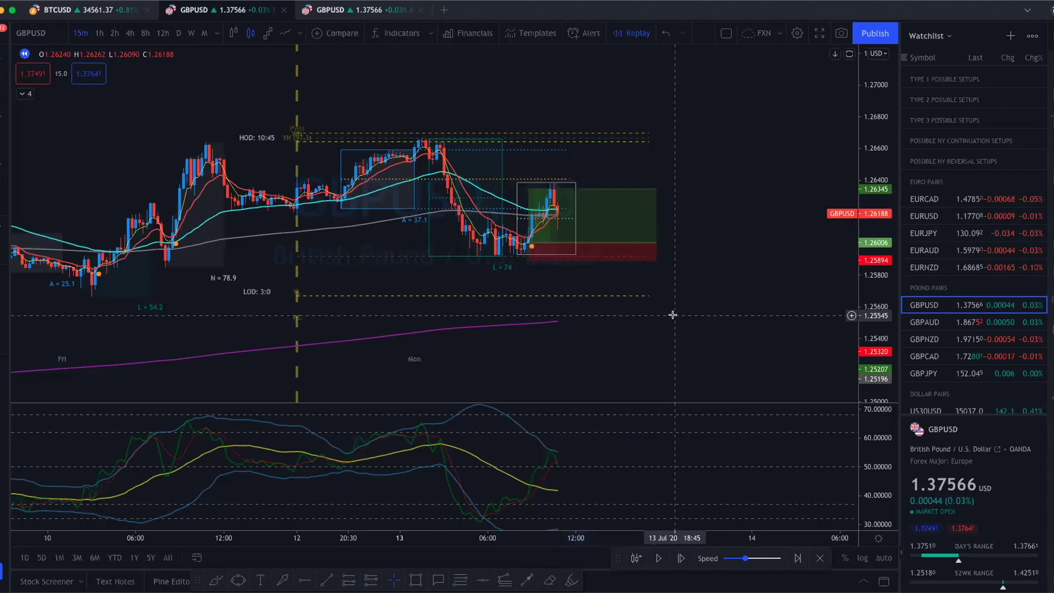
- Delete the long position at the 08:45 candle
mouse_move(556, 265)
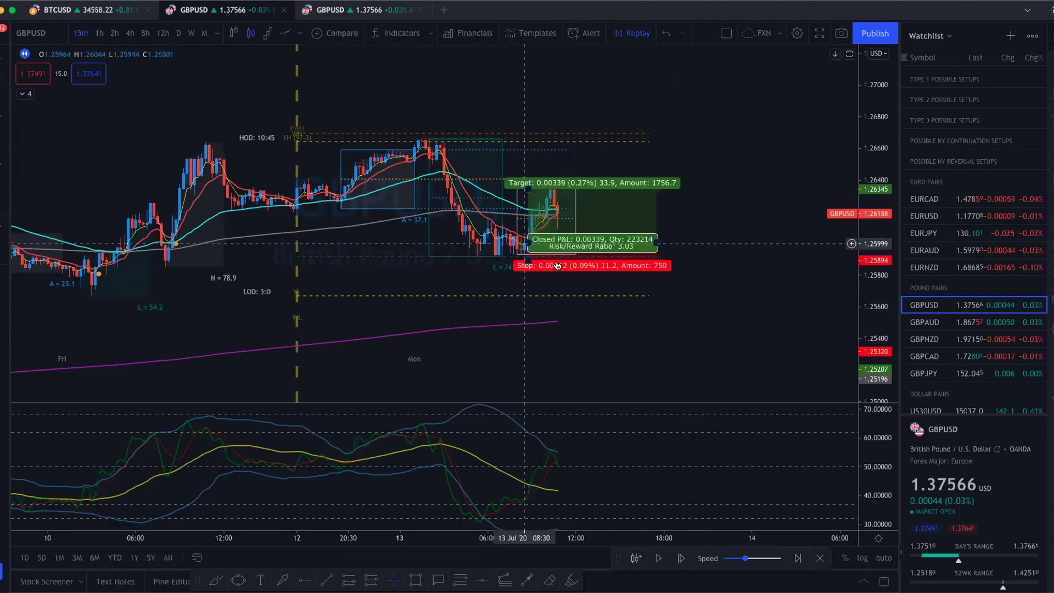
click(587, 244)
key(Delete)
- Place a short position at the 10:45 candle with entry at 1.26247, stop at 1.26402 and target at 1.26098
scroll(592, 244, up, 3)
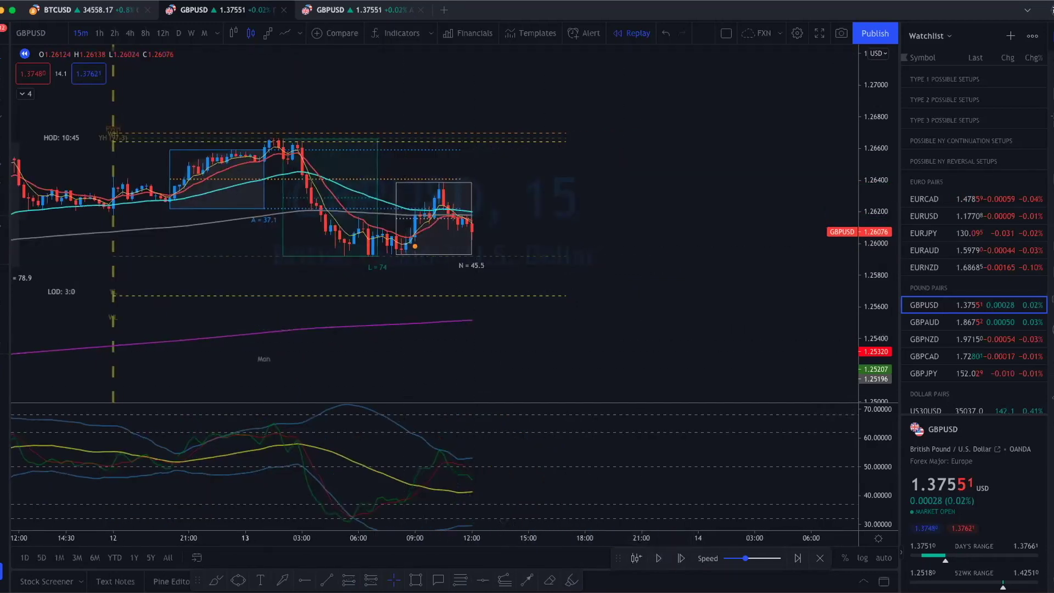
click(366, 580)
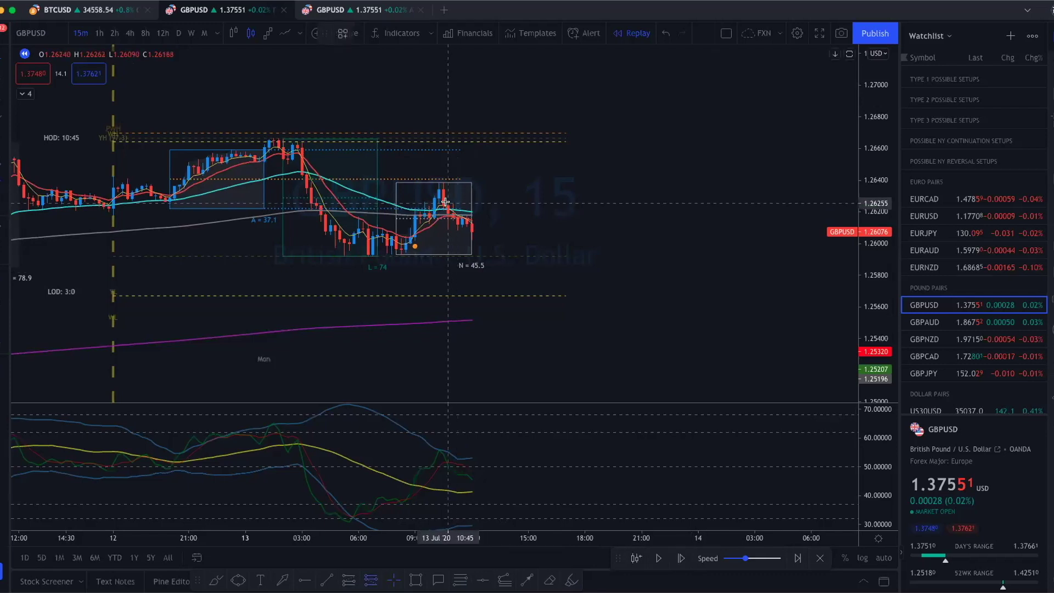
click(448, 203)
drag(448, 179, 446, 177)
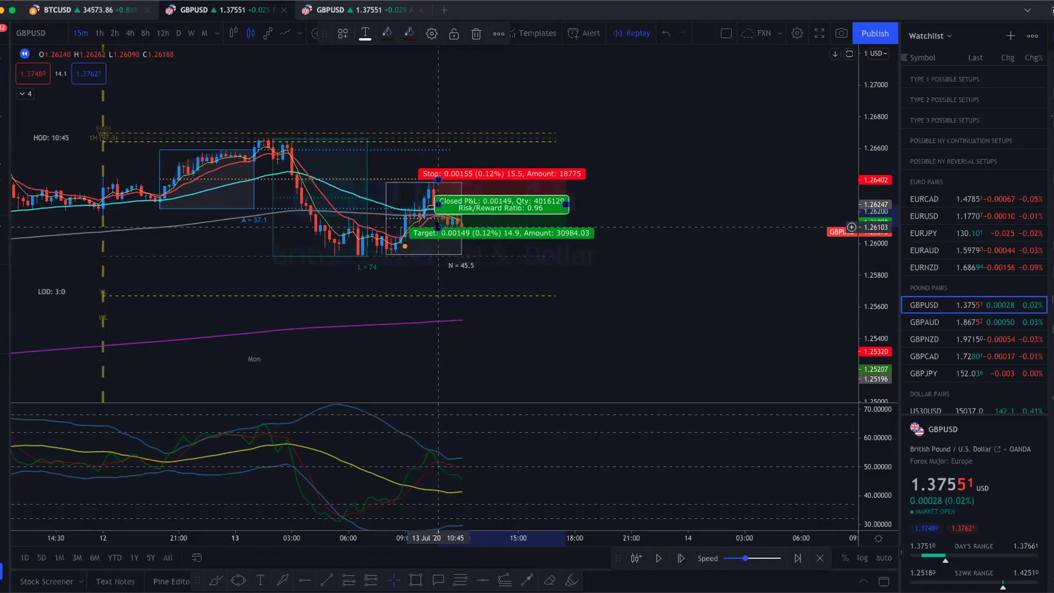
- Try the short position's target at 1.25934 and 1.25675, and settle it at 1.25941
scroll(534, 274, down, 1)
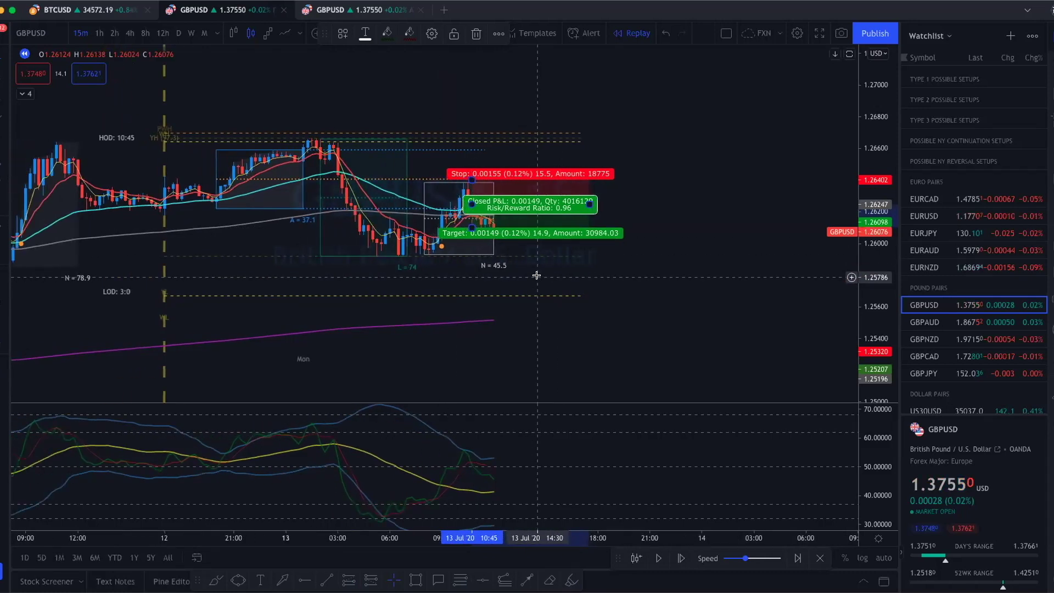
drag(471, 227, 470, 254)
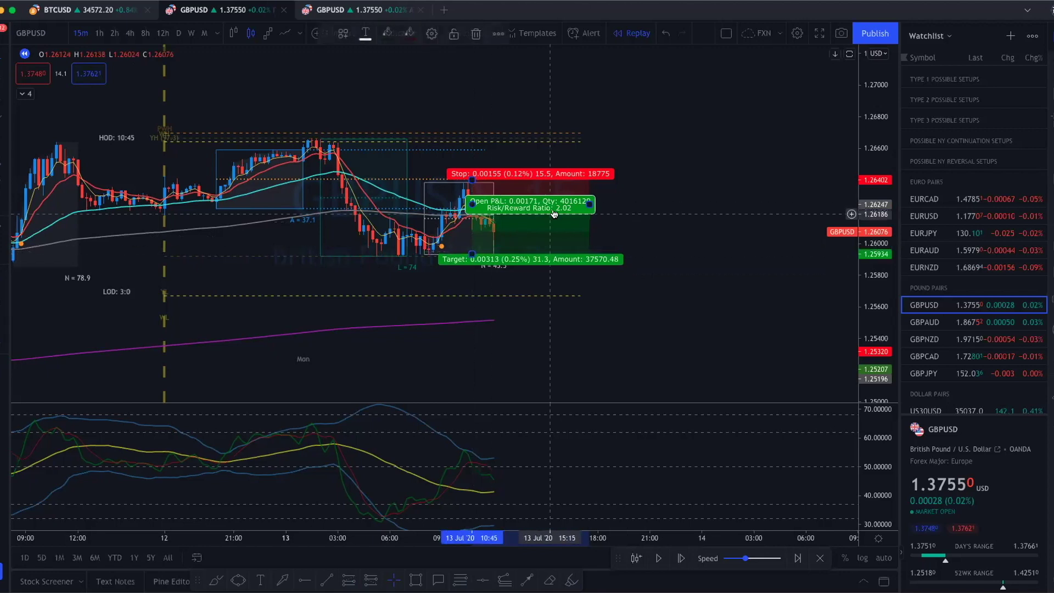
click(604, 300)
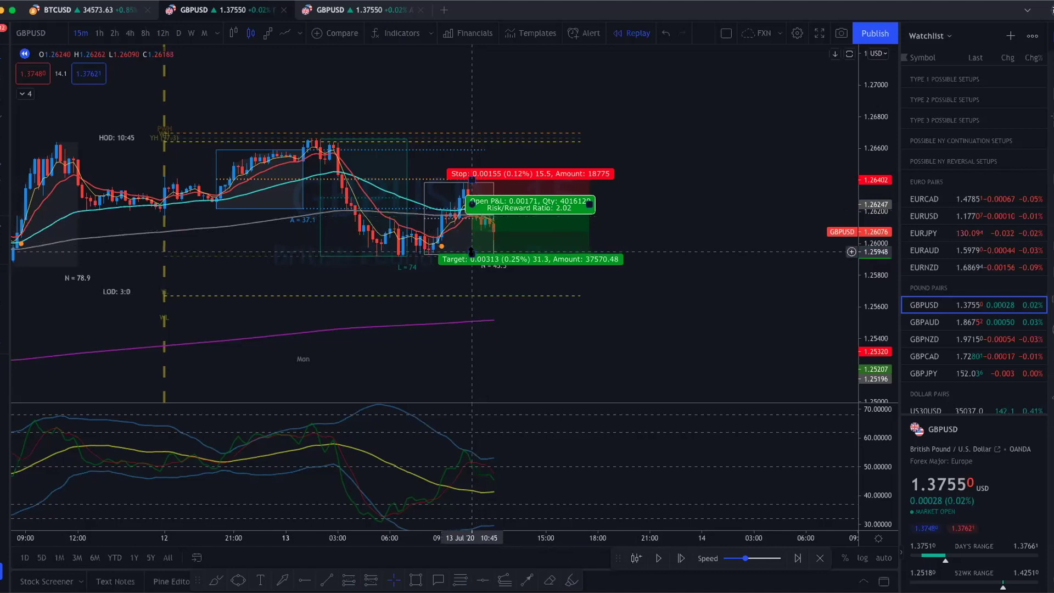
drag(471, 253, 467, 300)
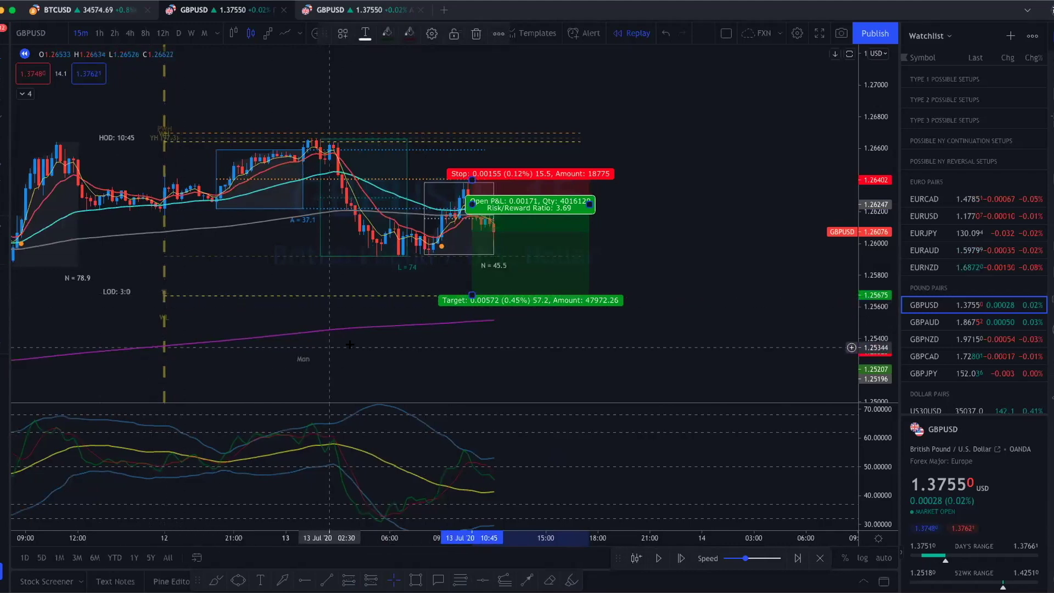
mouse_move(472, 293)
mouse_down()
mouse_move(473, 320)
mouse_move(472, 302)
mouse_up()
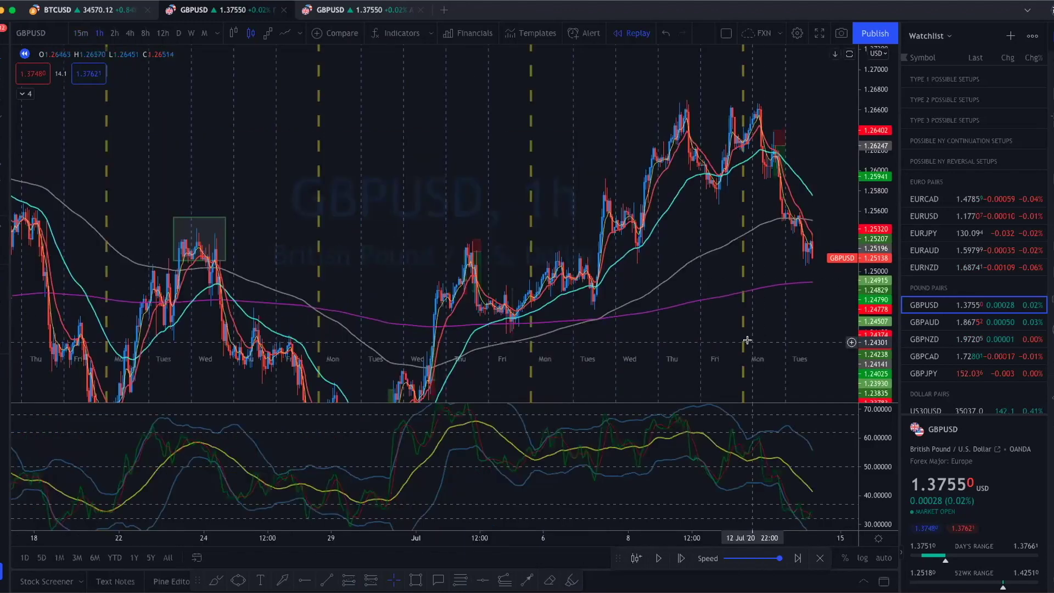
- Move the view to the 14 July session and switch the chart from one hour to the 15-minute timeframe
scroll(745, 338, up, 5)
scroll(720, 258, up, 1)
drag(715, 247, 634, 281)
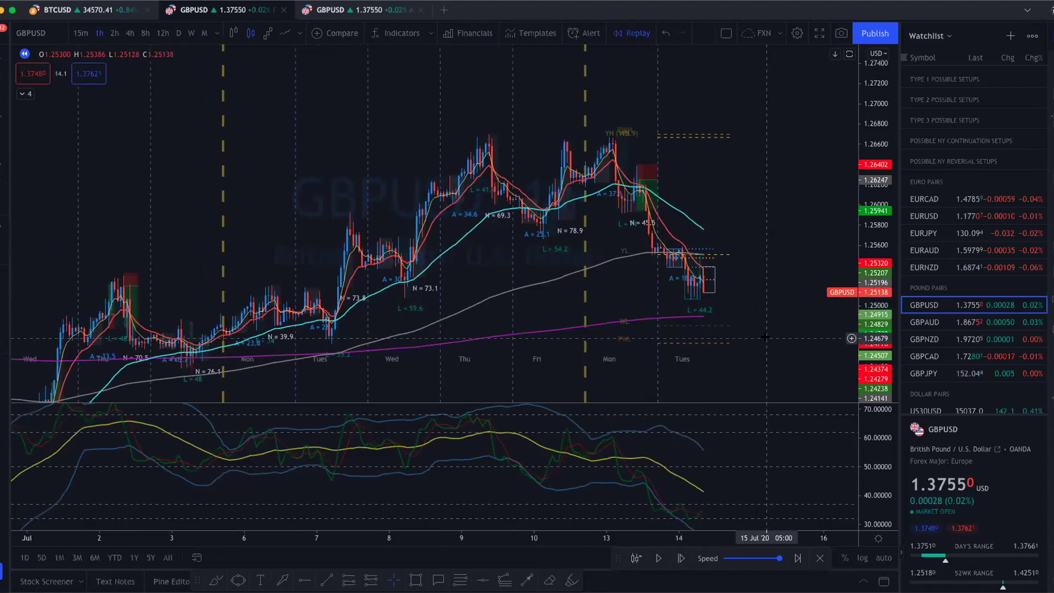
key(1)
key(5)
key(Return)
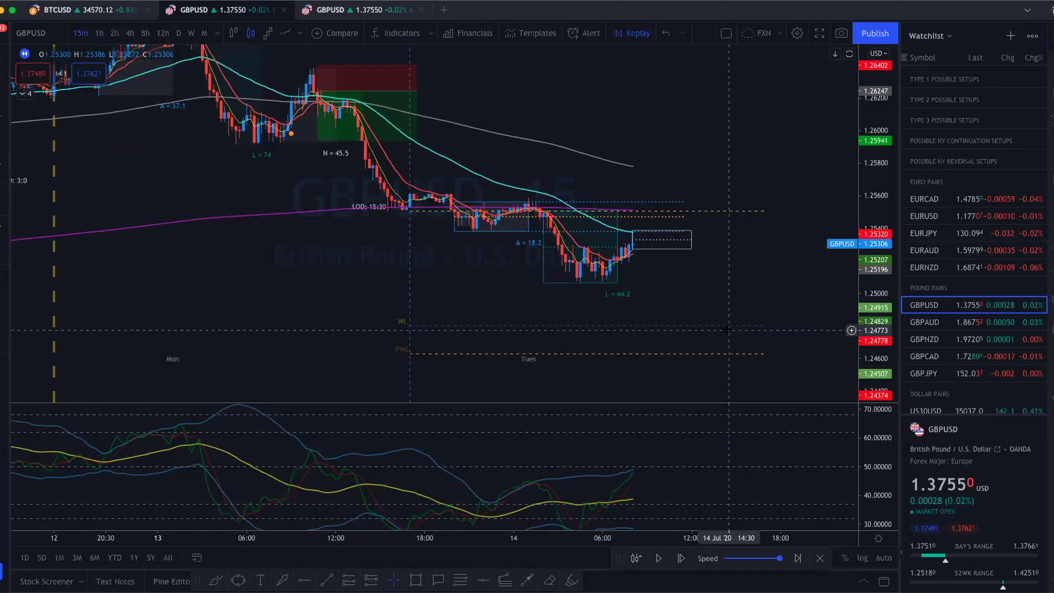
- Hide the Asian Session Range indicator and show it again
scroll(726, 329, up, 3)
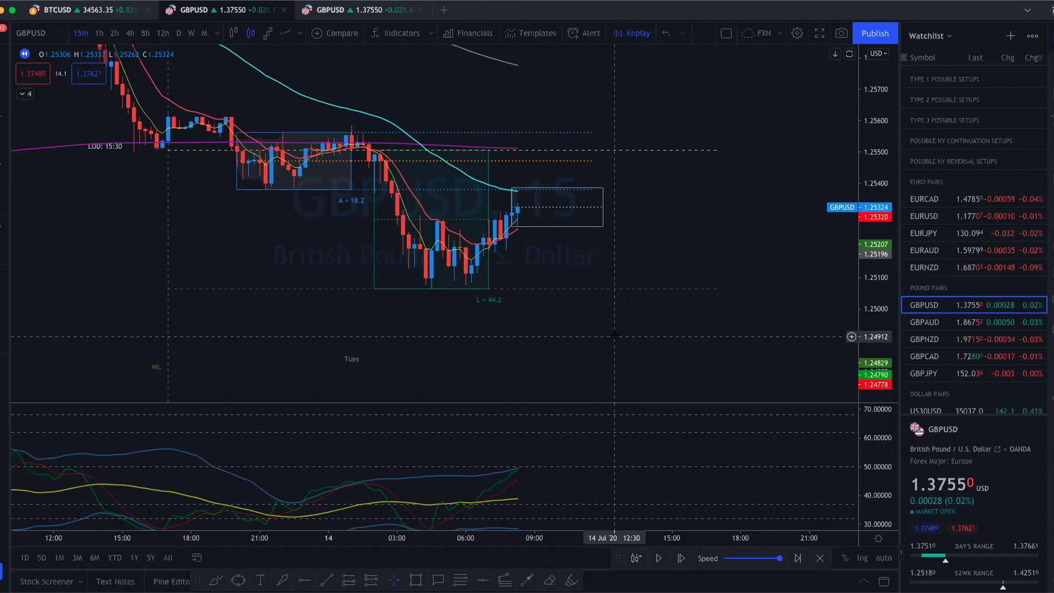
scroll(614, 334, up, 3)
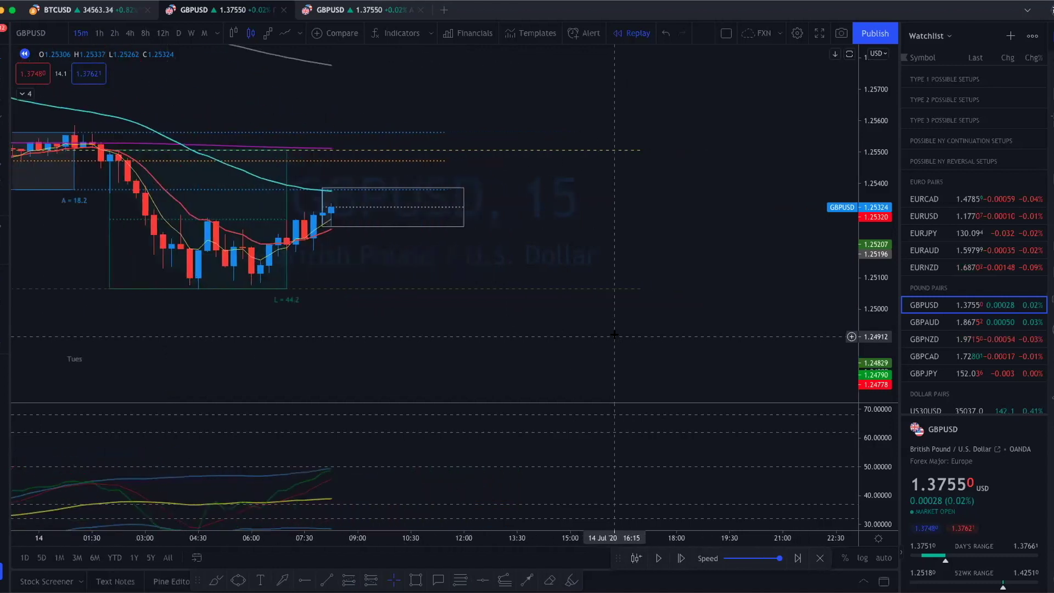
scroll(614, 335, down, 5)
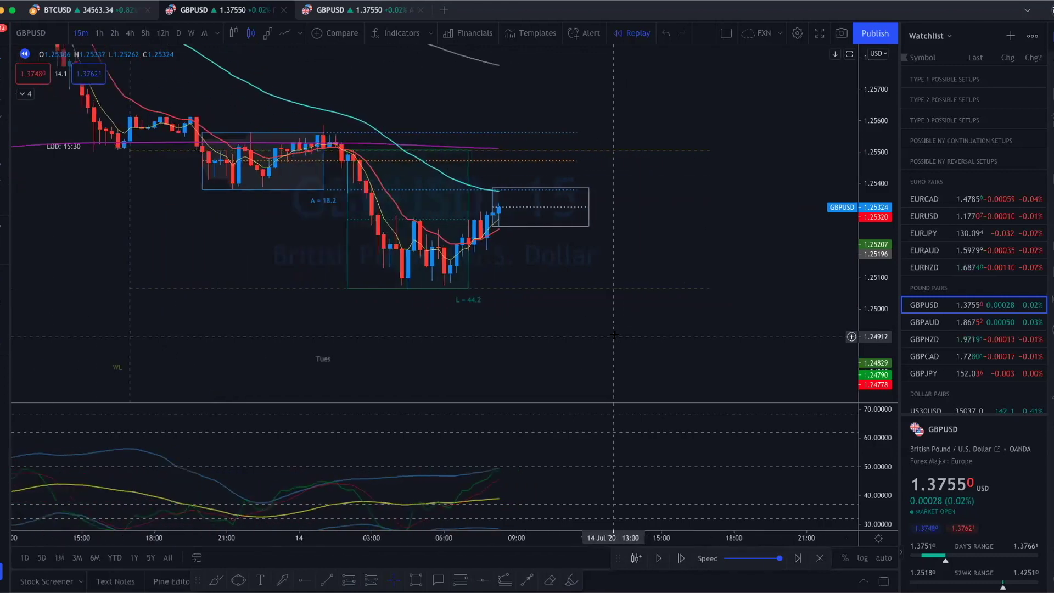
click(24, 94)
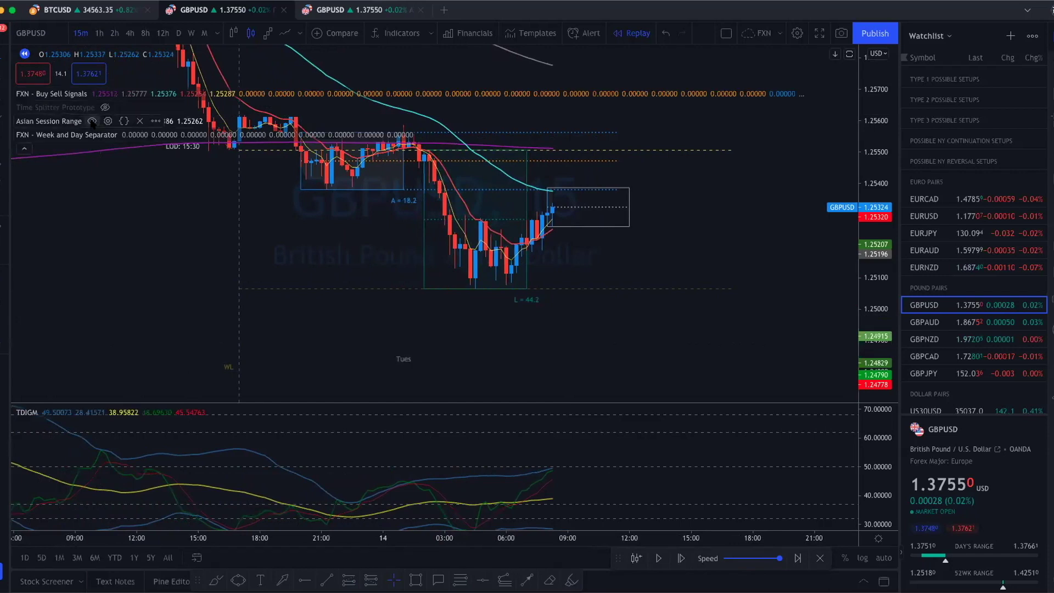
click(92, 121)
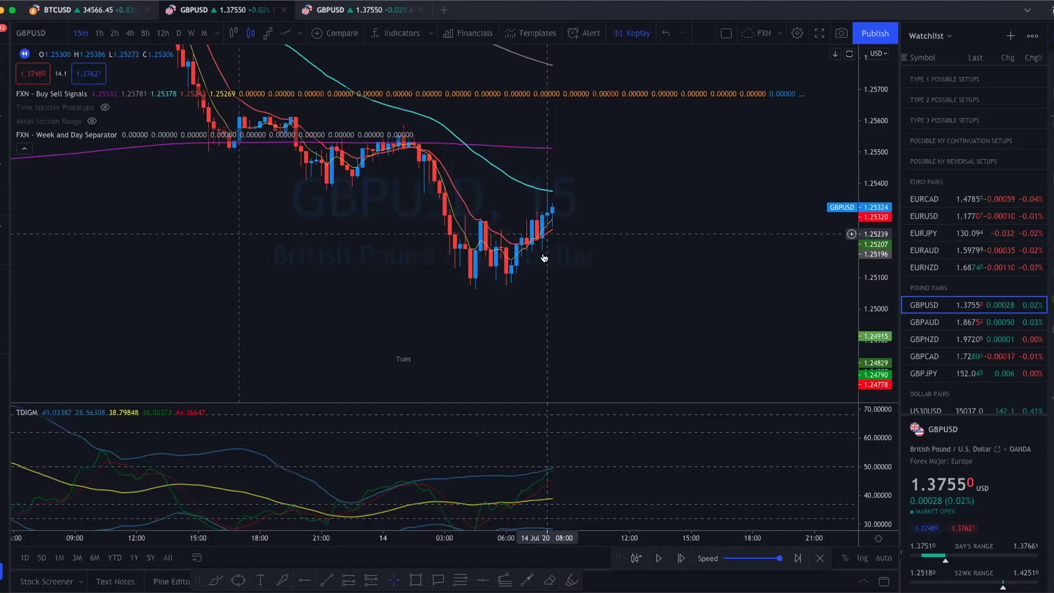
click(92, 121)
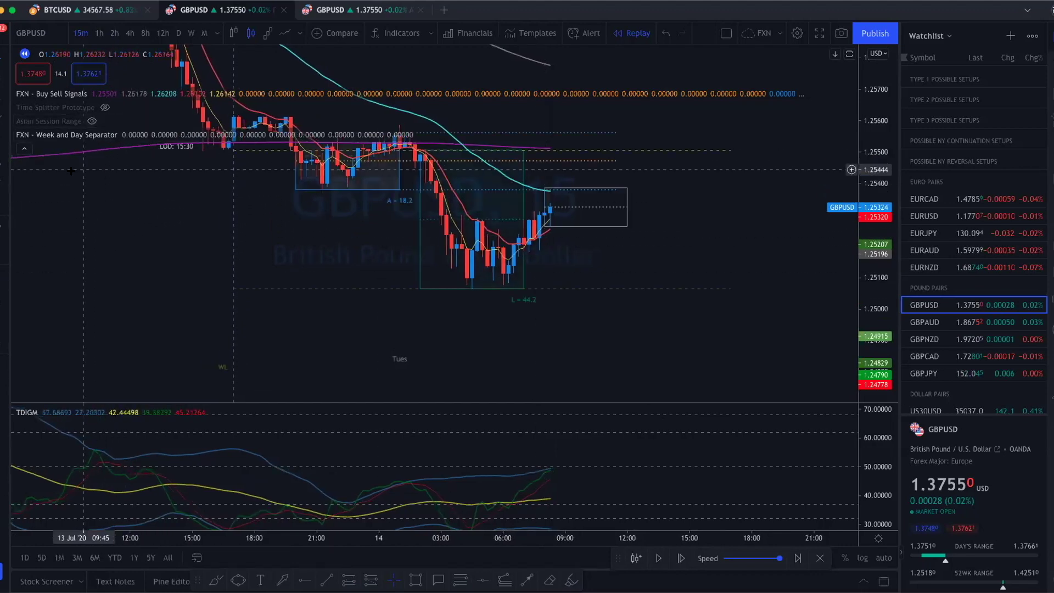
click(25, 149)
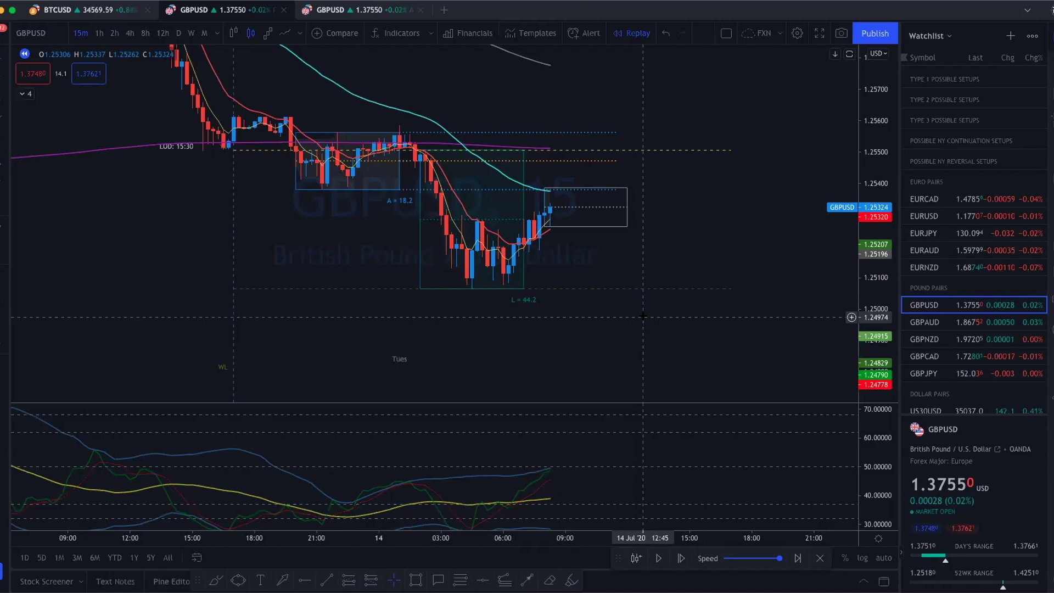
- Run the replay forward to the 10:45 candle of 14 July and pause it
scroll(642, 316, up, 2)
drag(521, 327, 607, 313)
drag(873, 362, 873, 306)
drag(589, 242, 647, 296)
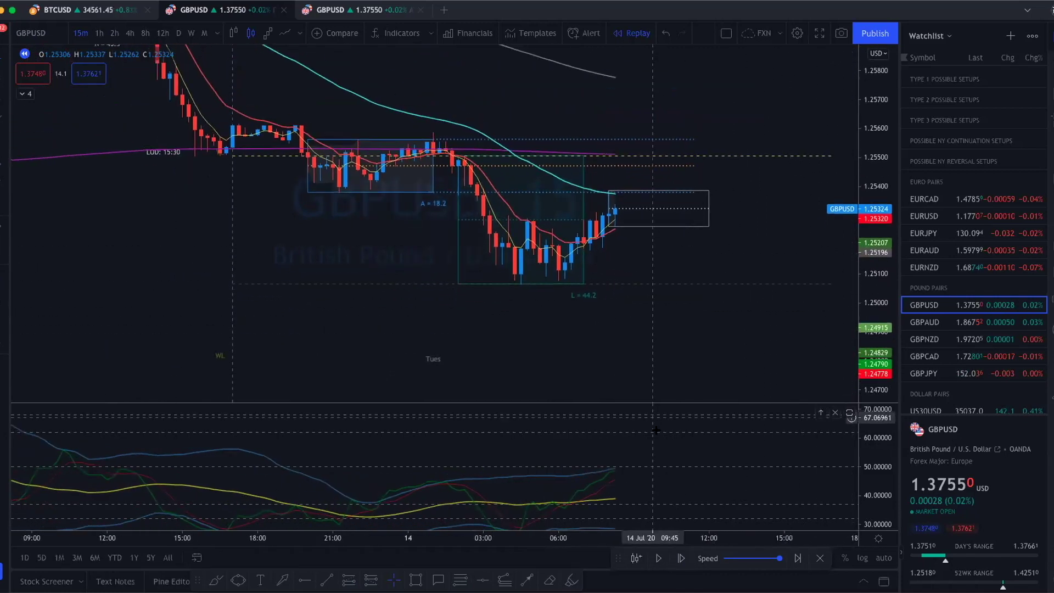
click(659, 557)
click(659, 558)
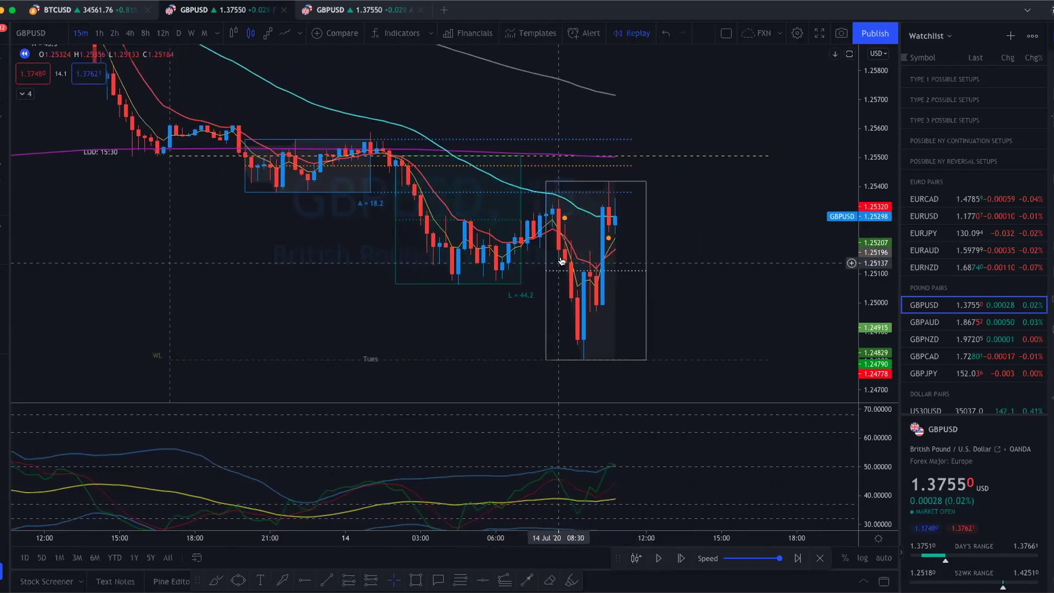
- Lower the replay speed to about the middle of its range
scroll(666, 284, up, 3)
drag(611, 312, 748, 296)
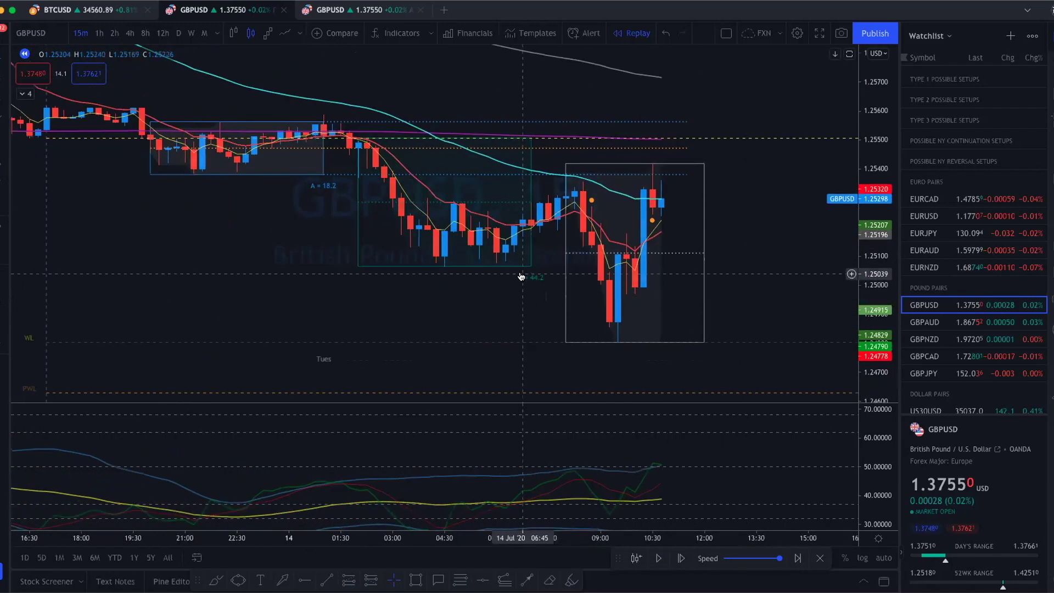
scroll(520, 276, up, 2)
click(750, 558)
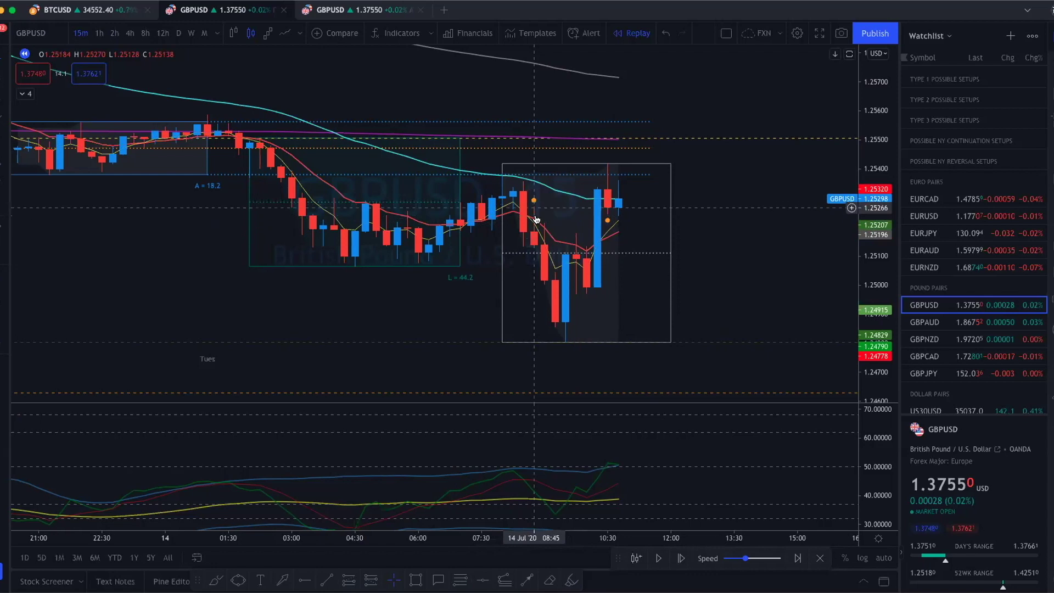
- Place a short position at the 08:45 candle of 14 July with entry at 1.25244, stop at 1.25401 and target at 1.25087
mouse_move(503, 518)
click(371, 579)
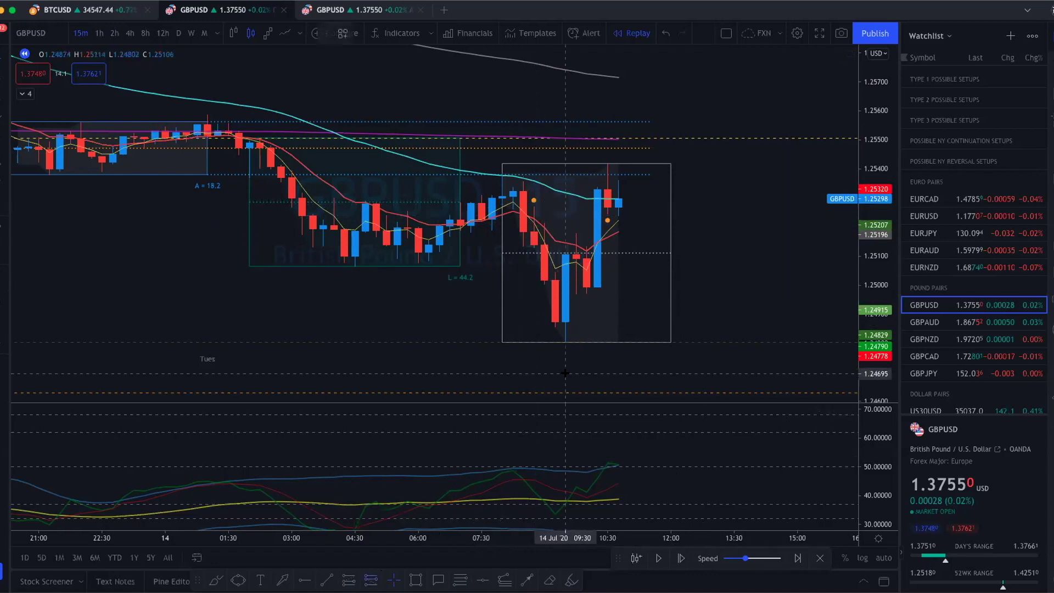
click(533, 216)
click(533, 216)
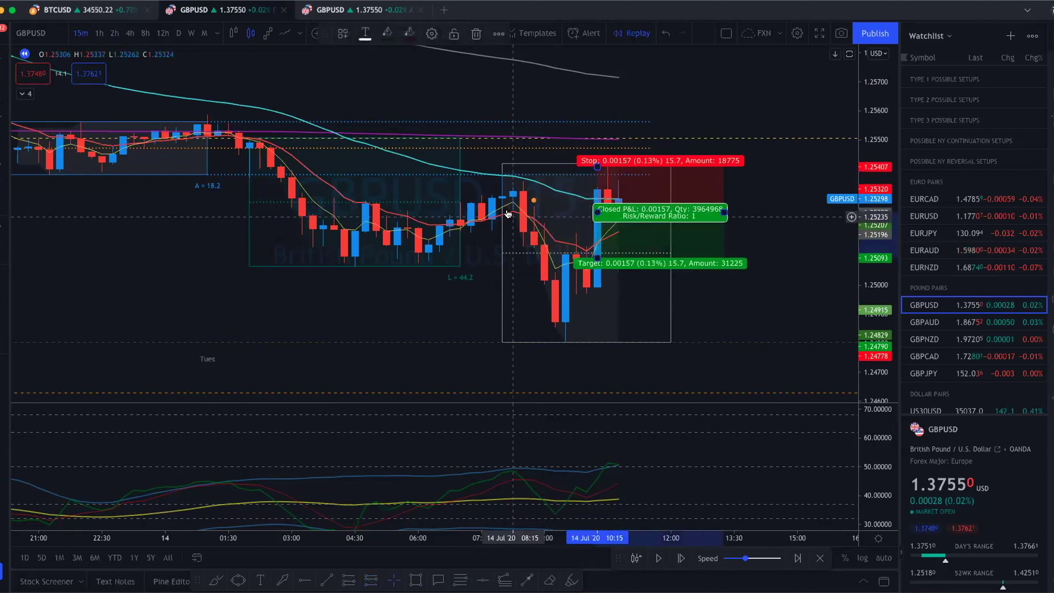
drag(615, 211, 551, 214)
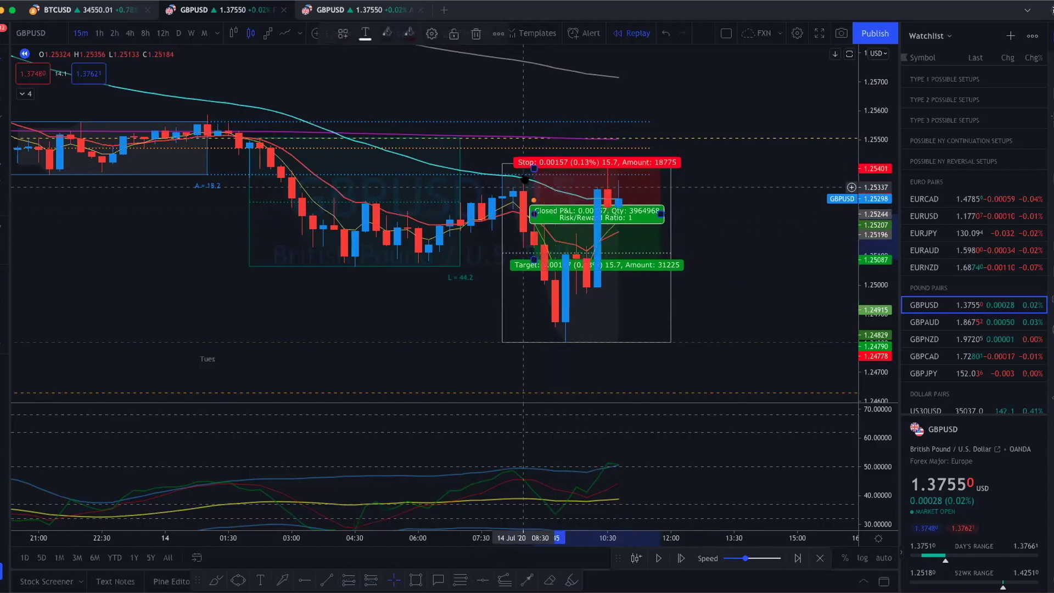
- Tighten the short position's stop to 1.25376, extend its target to 1.24846, and narrow the box to end at about 09:30
drag(534, 167, 528, 176)
drag(532, 267, 533, 328)
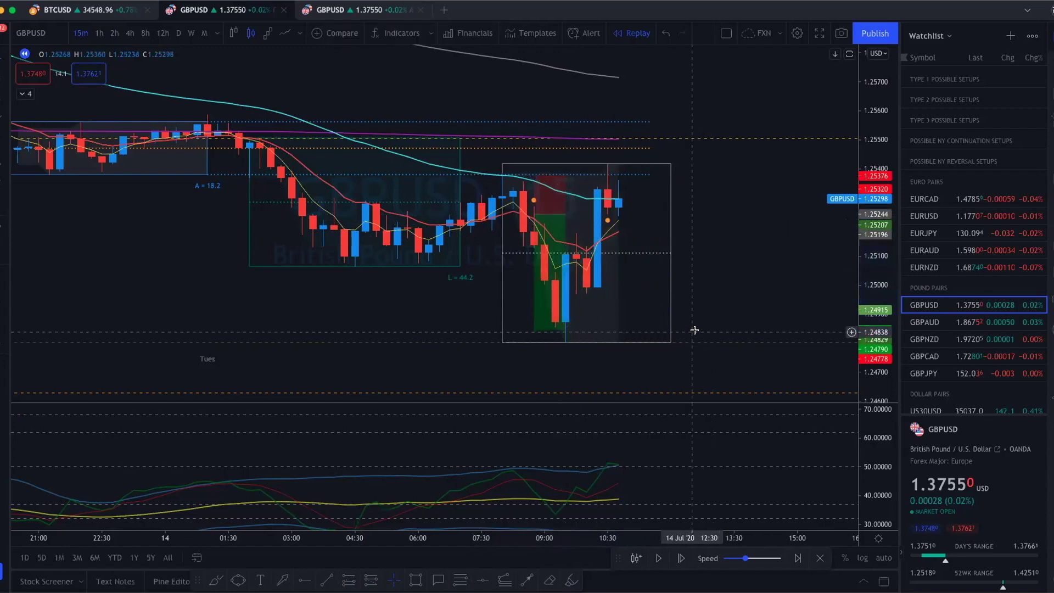
scroll(694, 330, left, 1)
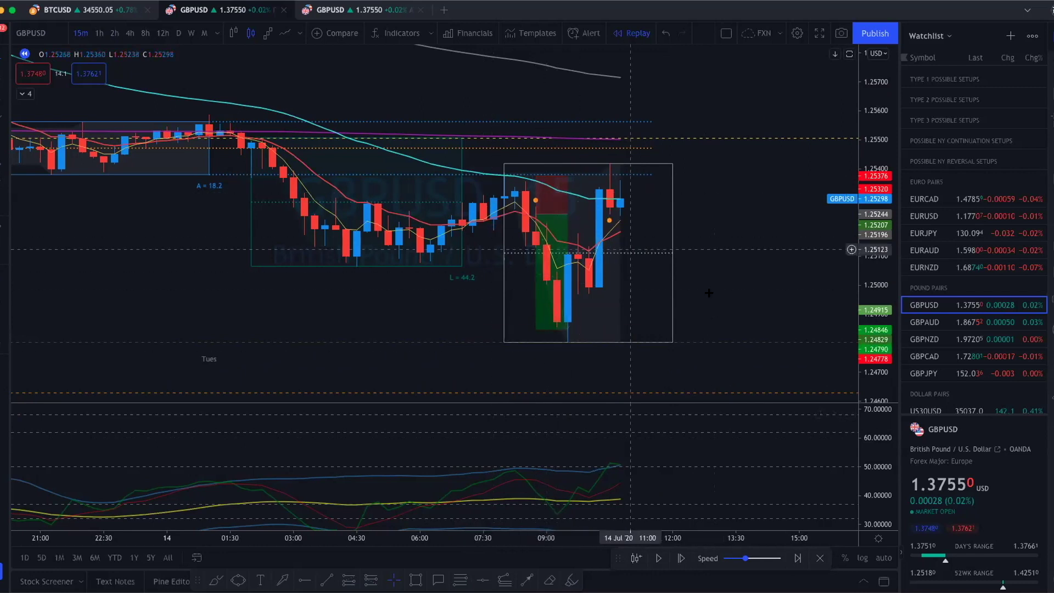
- Run the replay forward to the 09:00 candle of 15 July, pause it, and frame the Asian, London and New York session boxes
scroll(717, 329, down, 2)
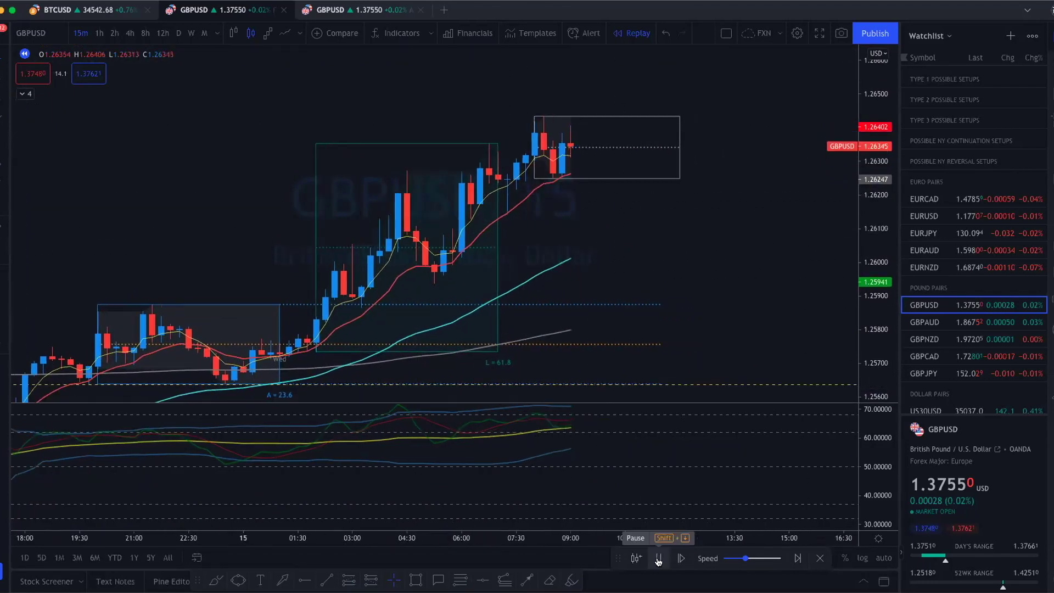
click(658, 558)
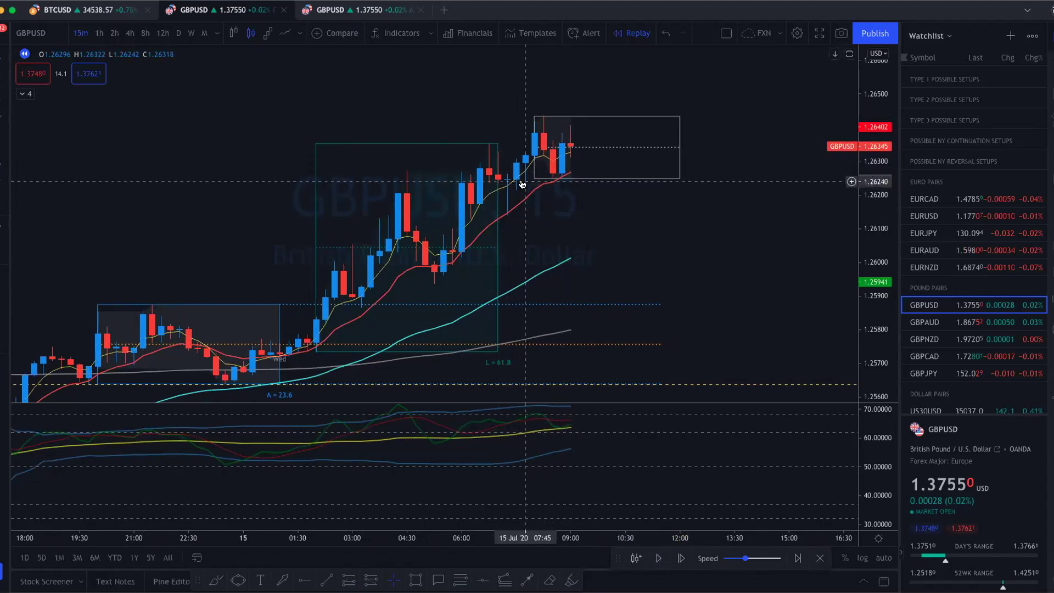
scroll(630, 244, down, 3)
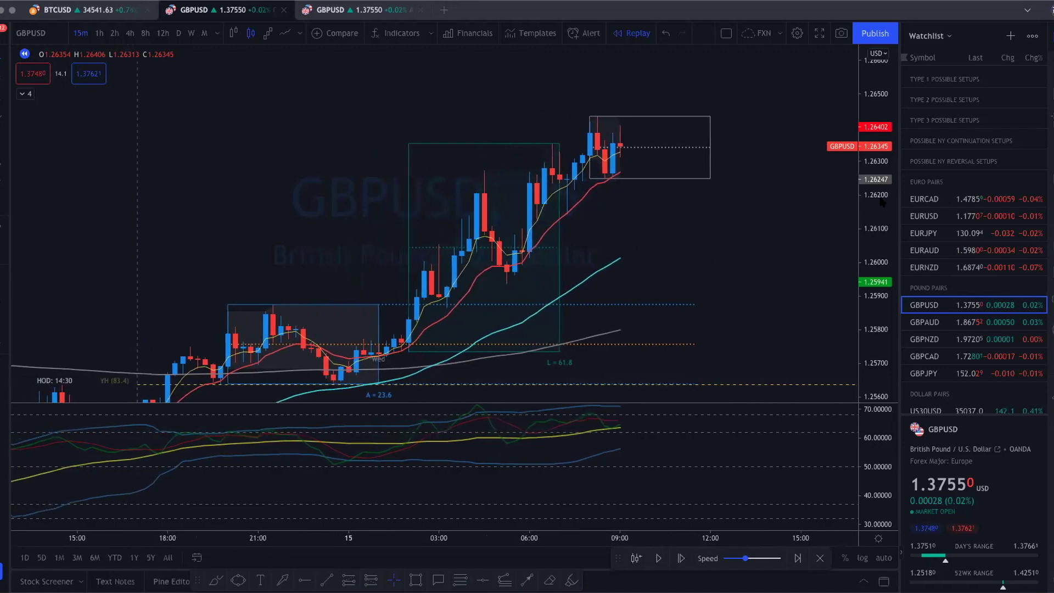
drag(880, 233, 880, 266)
drag(749, 261, 680, 246)
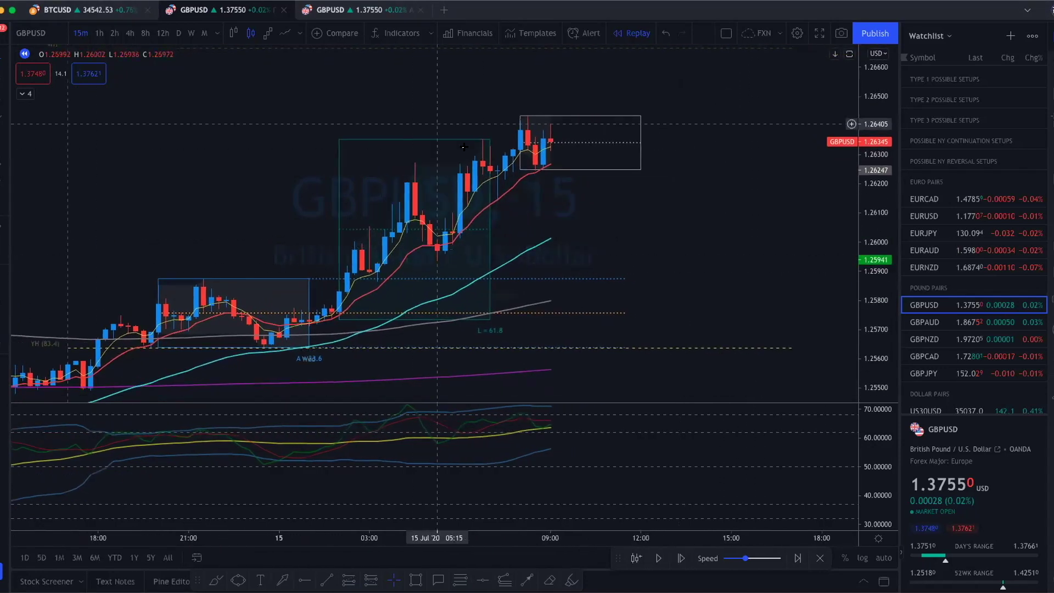
- Mark the 15 July divergence freehand with a rising line over the price highs and a falling line across the oscillator peaks, and clear the markings
drag(683, 454, 679, 500)
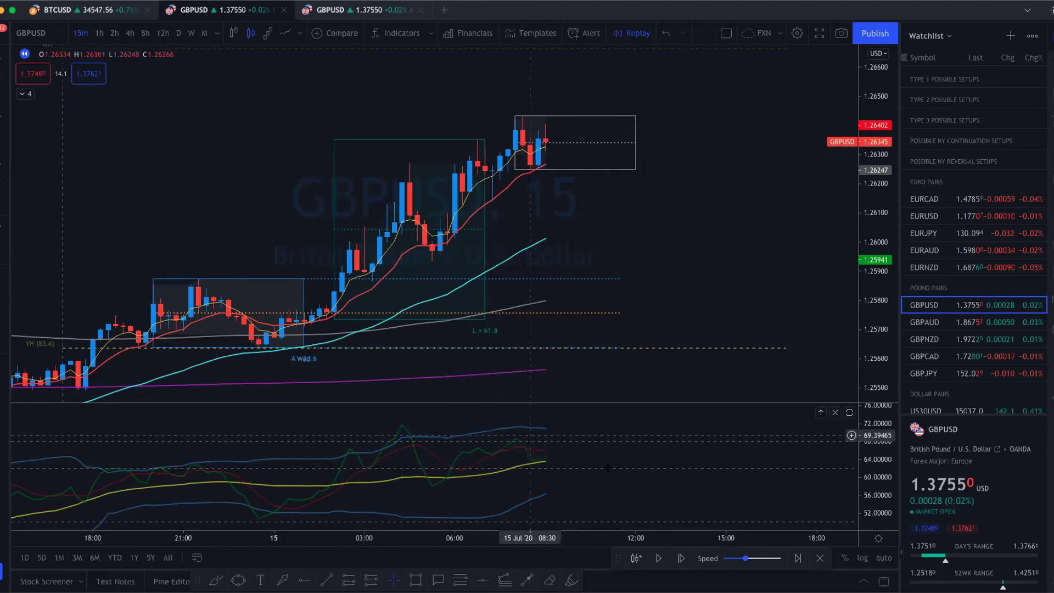
drag(891, 437, 887, 483)
mouse_move(611, 479)
mouse_down()
mouse_move(611, 431)
mouse_move(610, 475)
mouse_up()
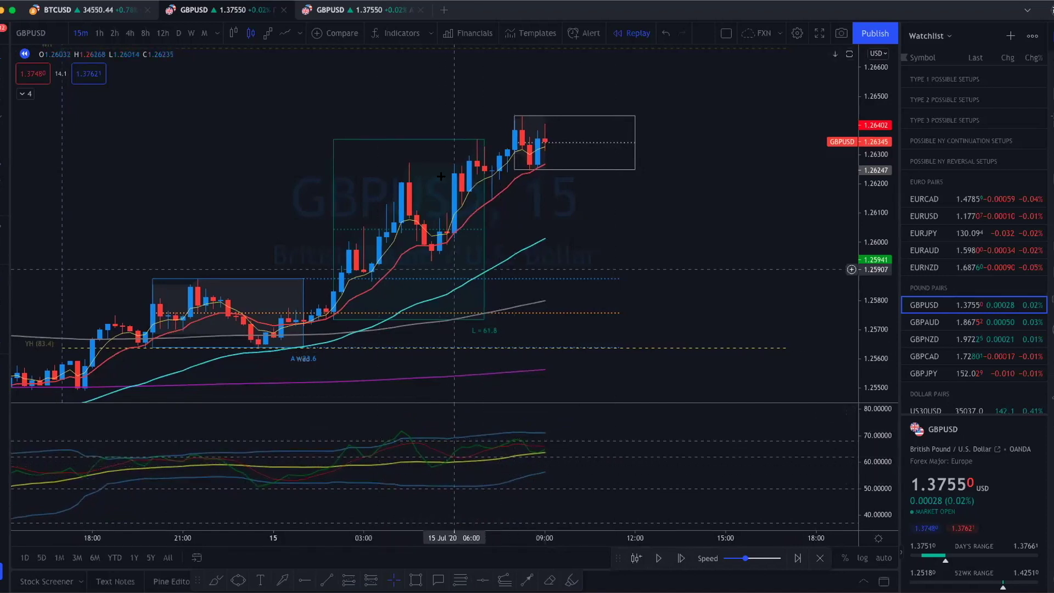
drag(382, 185, 513, 109)
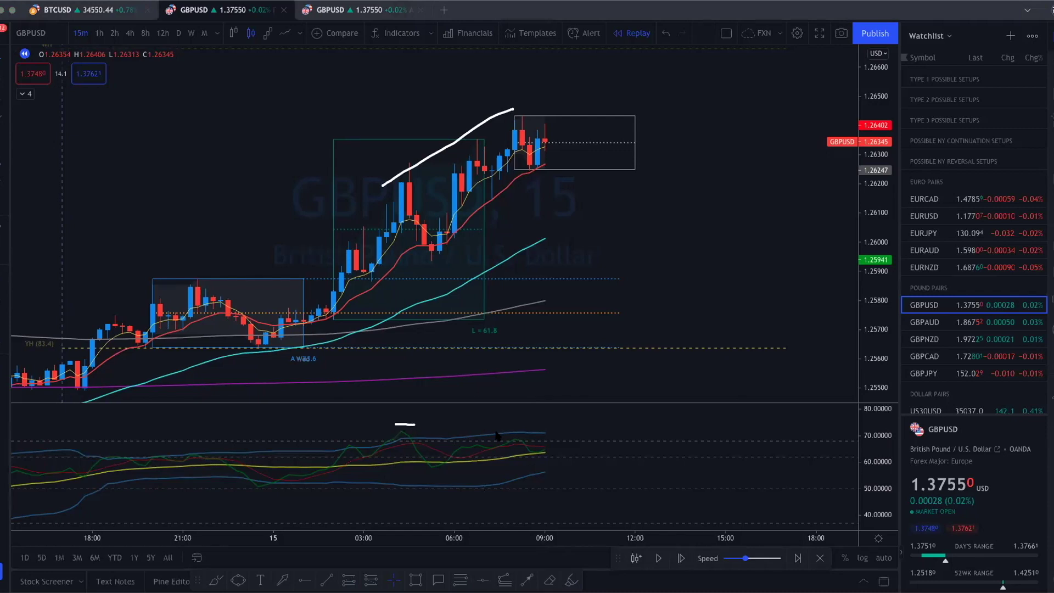
drag(372, 424, 636, 461)
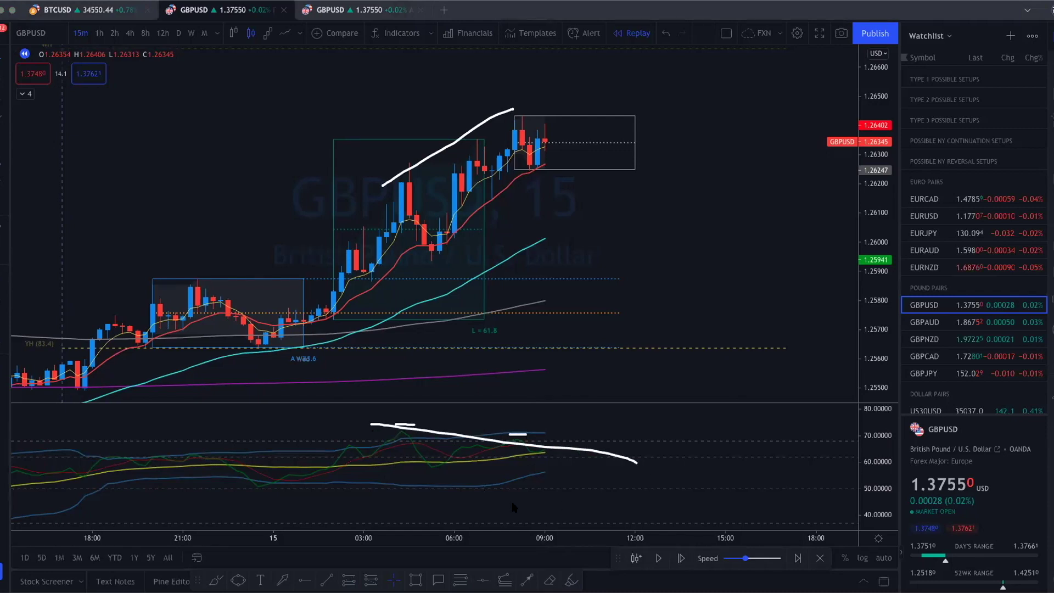
key(Escape)
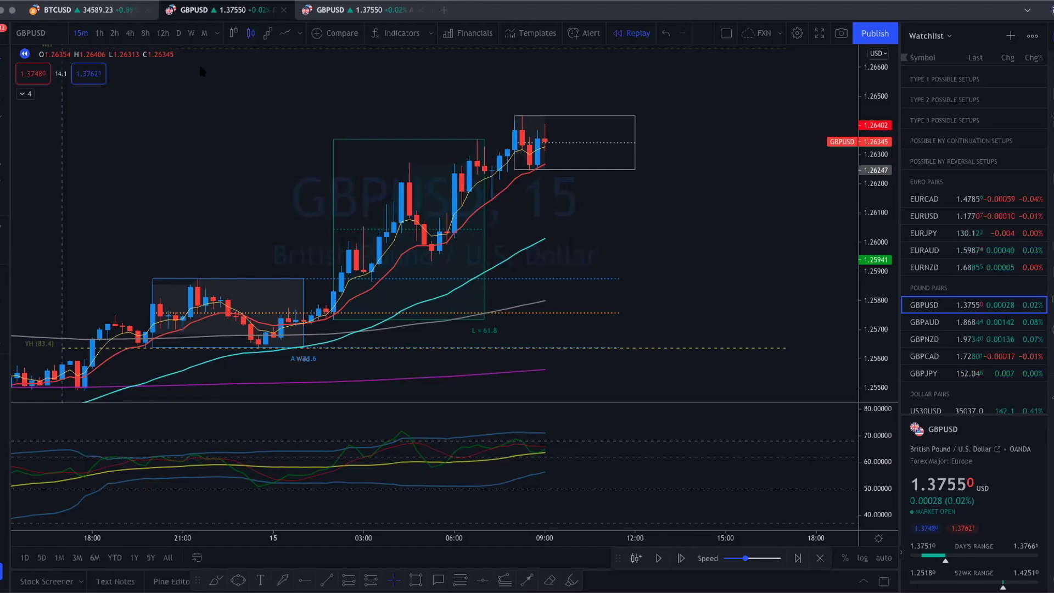
- Sketch short strokes over the New York session candles and run the replay forward to the 09:30 candle of 15 July, pausing it there
mouse_move(520, 117)
mouse_down()
mouse_move(510, 153)
mouse_move(502, 134)
mouse_up()
mouse_move(521, 135)
mouse_down()
mouse_move(533, 118)
mouse_move(533, 139)
mouse_move(552, 118)
mouse_up()
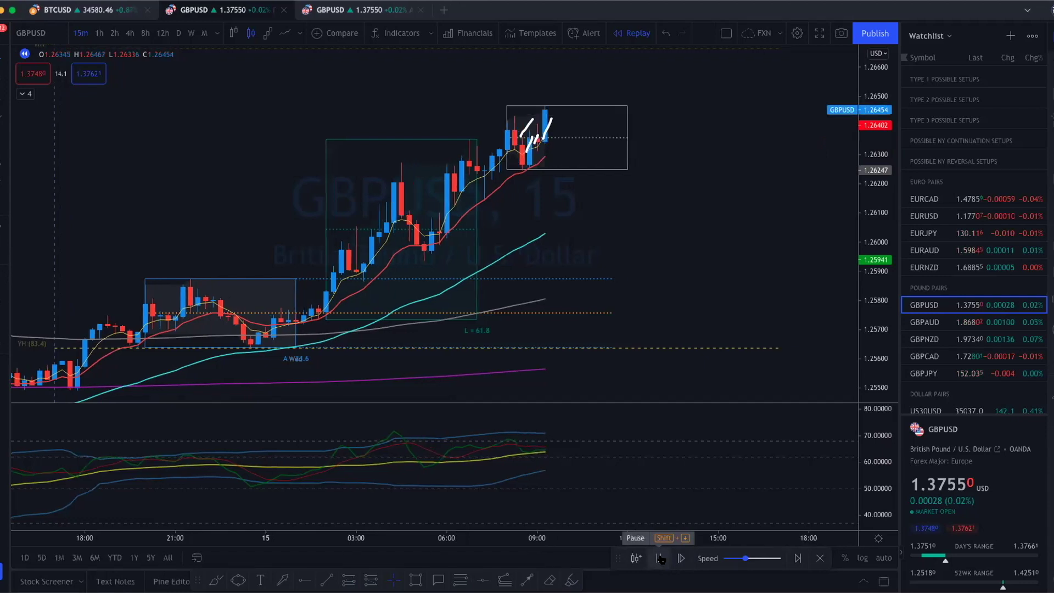
click(660, 558)
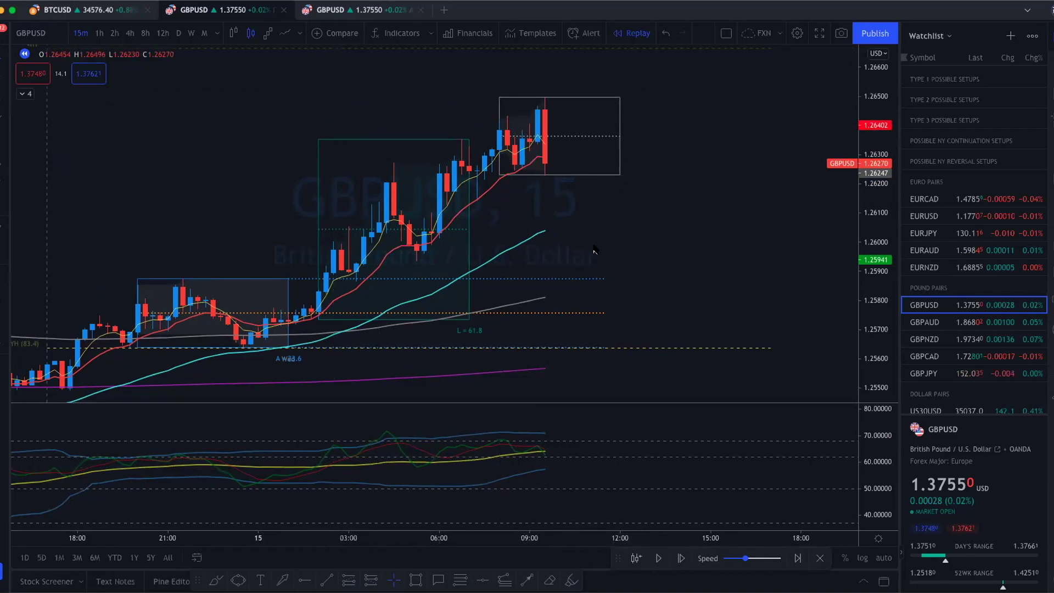
- Place a short position at 09:45 on 15 July with entry at 1.26269, stop at 1.26470 and target at 1.25827
drag(874, 147, 872, 272)
drag(738, 242, 702, 271)
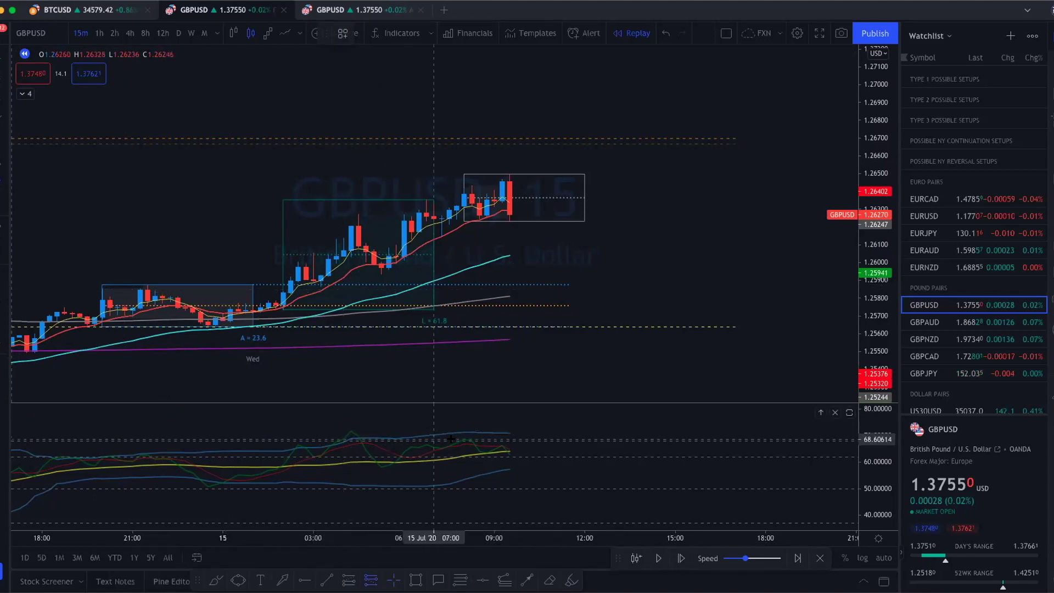
click(516, 214)
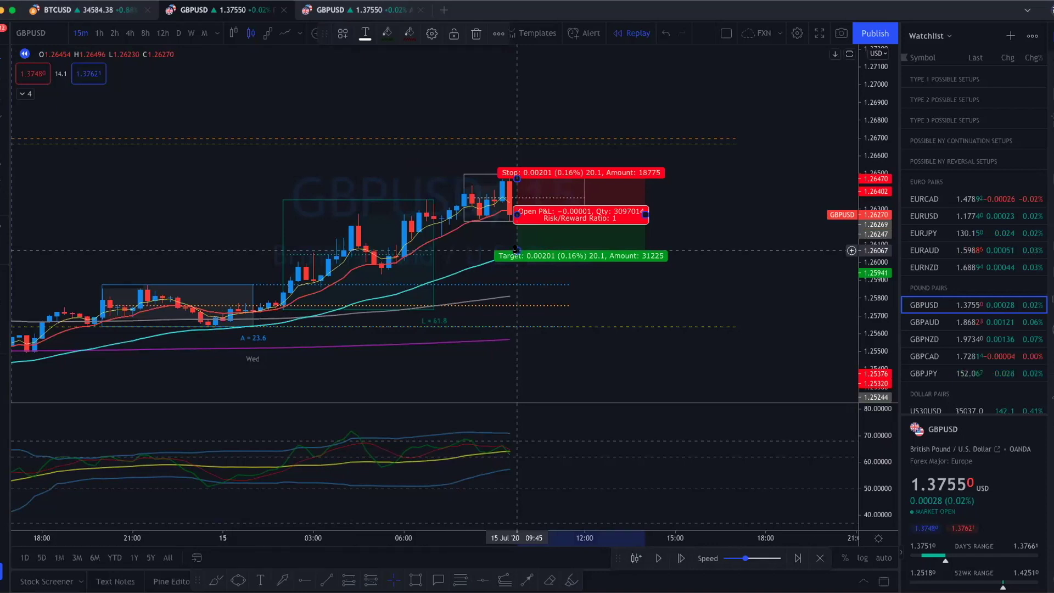
drag(516, 250, 514, 292)
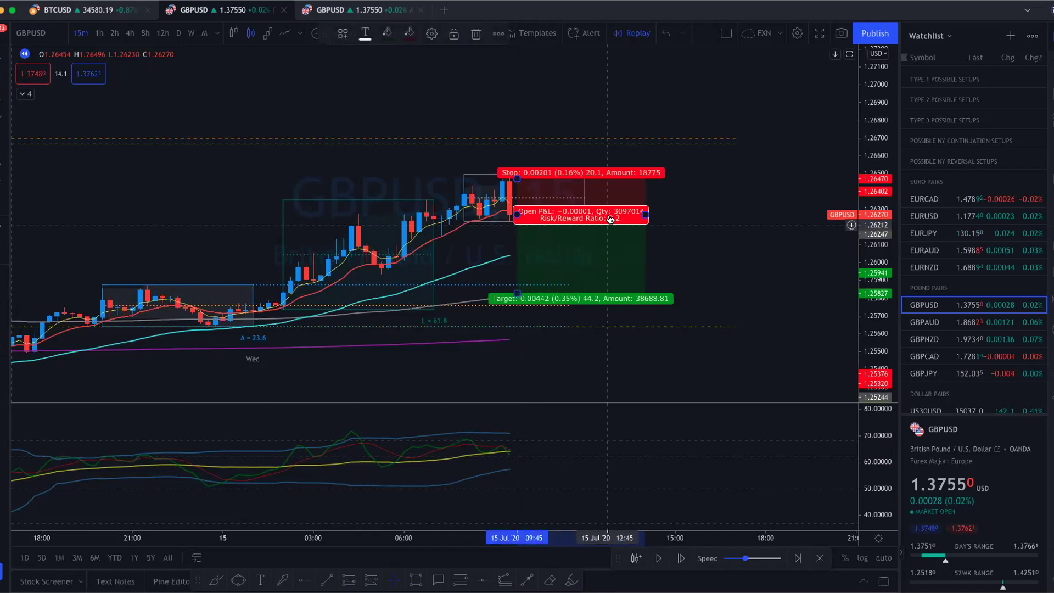
click(681, 268)
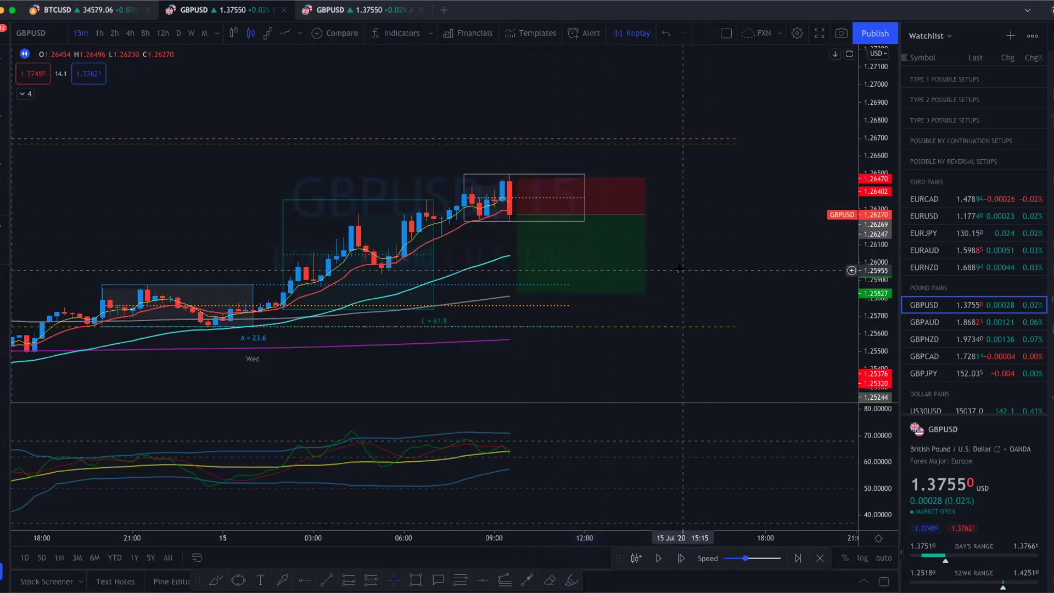
- Move the short position to the 09:30 candle with entry at 1.26343, stop at 1.26516 and target at 1.25824
mouse_move(547, 214)
mouse_down()
mouse_move(540, 203)
mouse_move(540, 214)
mouse_up()
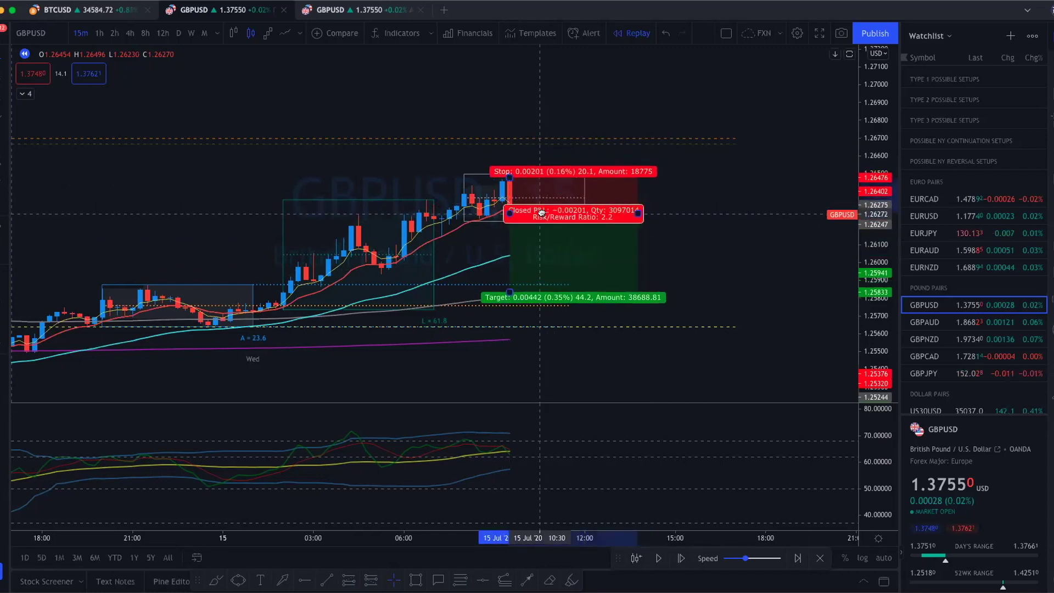
mouse_move(541, 213)
mouse_down()
mouse_move(540, 192)
mouse_move(540, 214)
mouse_move(536, 203)
mouse_up()
drag(507, 164, 505, 170)
drag(509, 281, 506, 294)
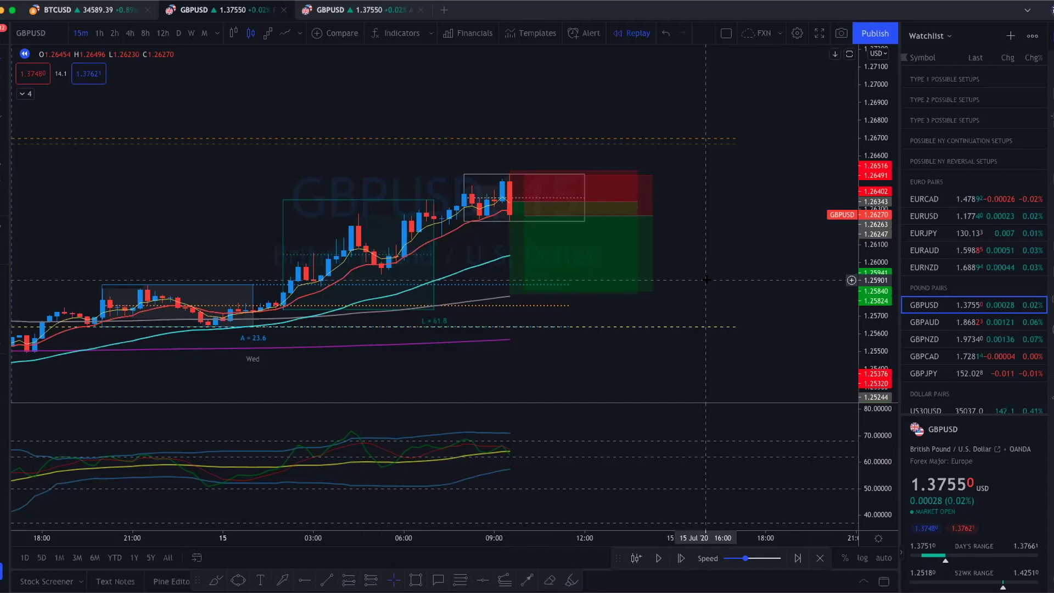
- Extend the target of the second short position, the one entered at 1.26263, to 1.25811
click(642, 262)
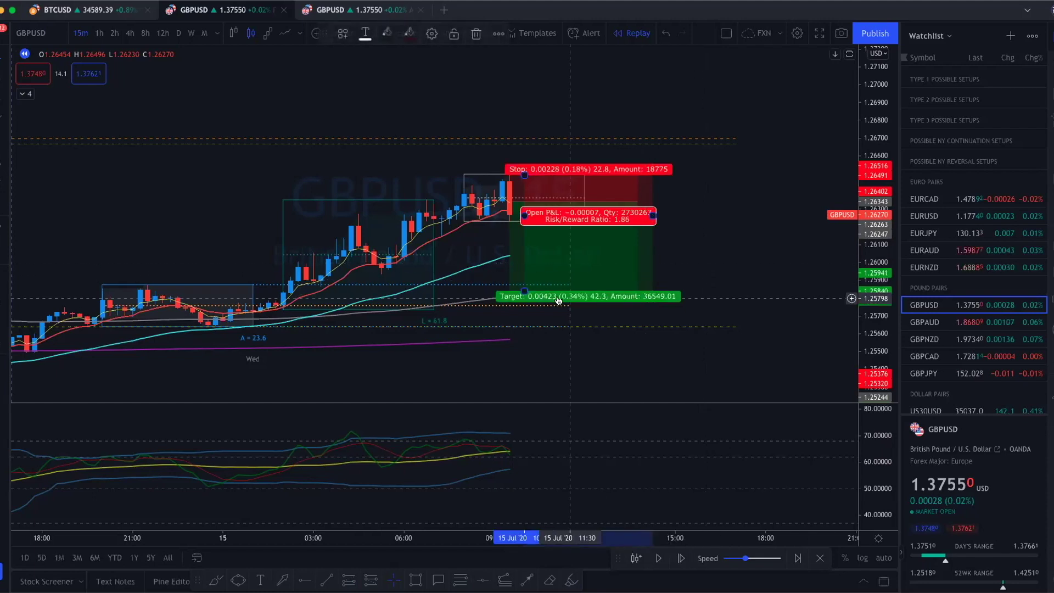
drag(522, 291, 521, 296)
click(706, 262)
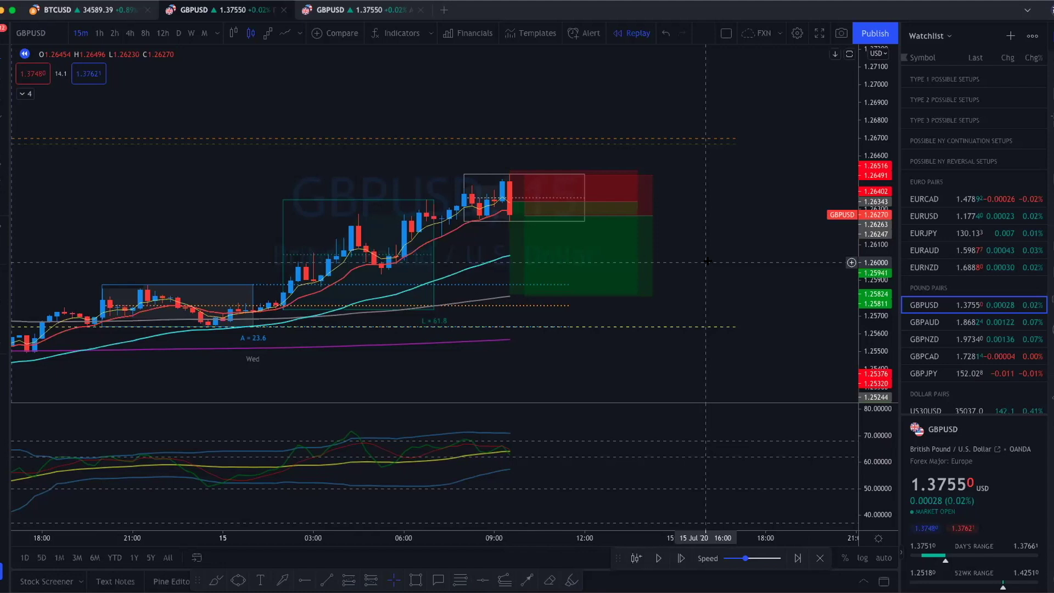
- Circle the New York session candles and the stop zones of both short positions freehand, and undo the circle
scroll(706, 261, up, 2)
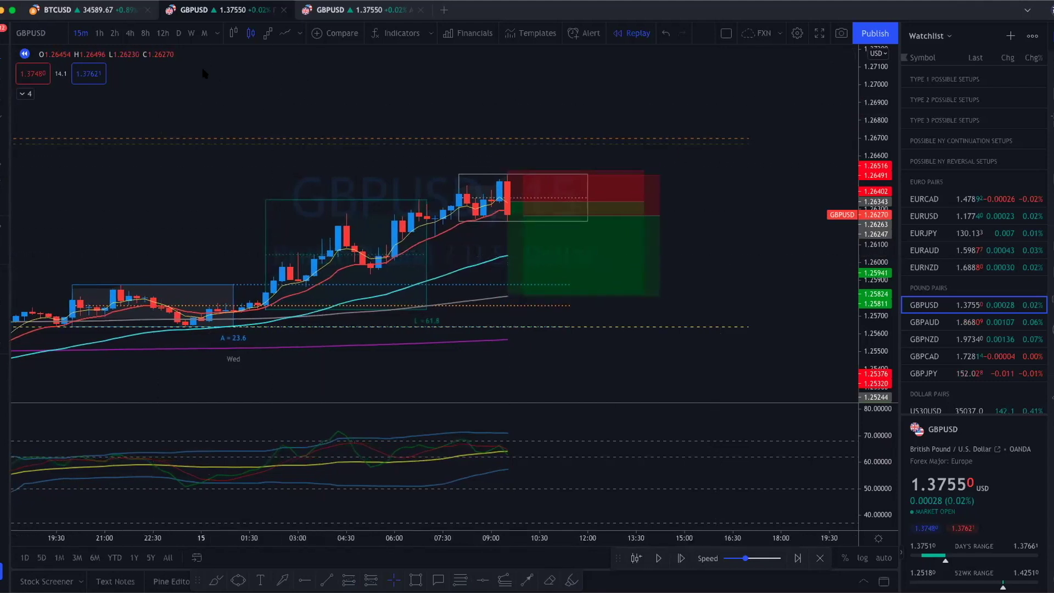
mouse_move(682, 164)
mouse_down()
mouse_move(466, 211)
mouse_move(504, 143)
mouse_up()
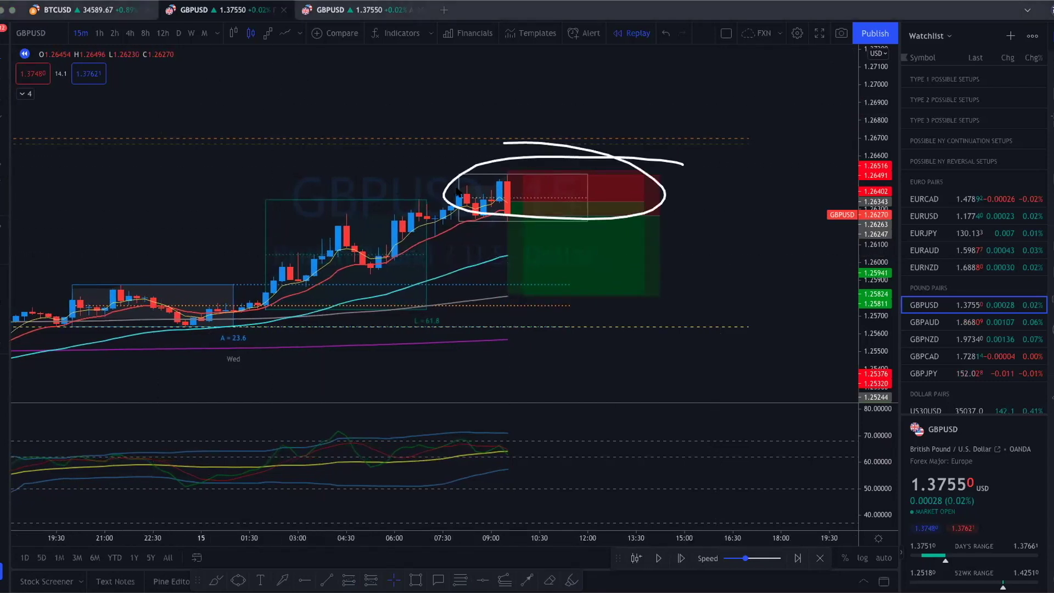
key(super+z)
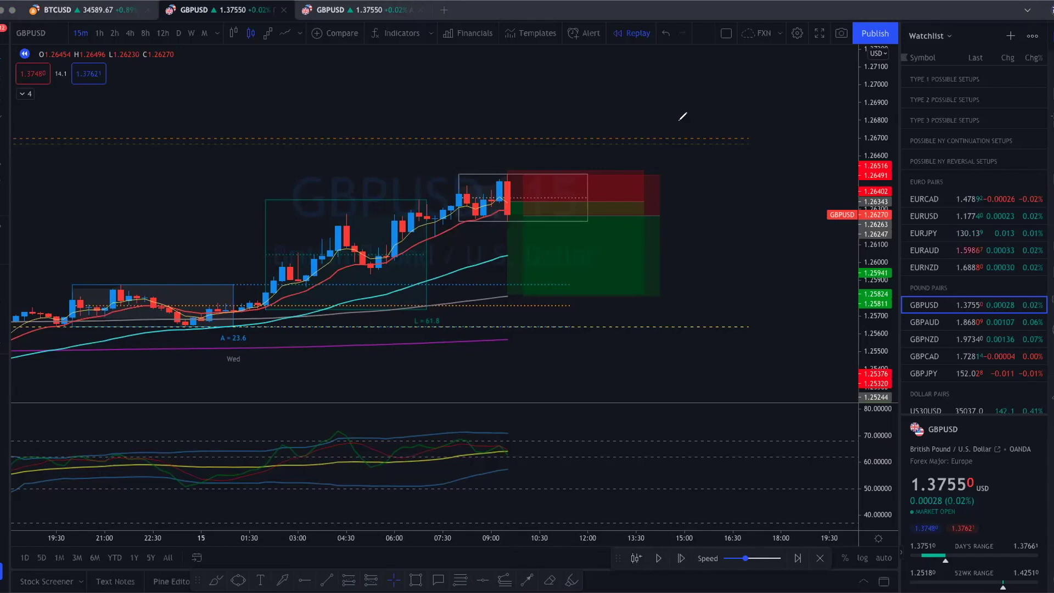
- Handwrite "1.00" in the empty chart area above the short positions and underline it
mouse_move(703, 85)
mouse_down()
mouse_move(698, 143)
mouse_move(714, 148)
mouse_up()
drag(756, 101, 759, 109)
mouse_move(771, 113)
mouse_down()
mouse_move(778, 131)
mouse_move(785, 100)
mouse_up()
drag(679, 161, 825, 147)
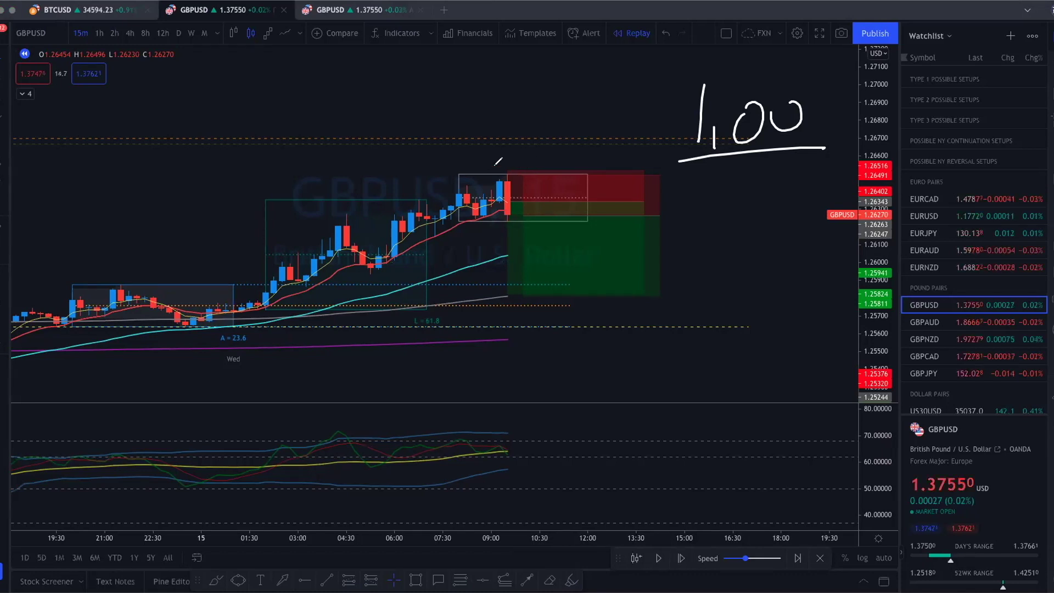
- Handwrite an underlined "5 pips" above the session high and an underlined ".70" below the "1.00", and clear all the handwriting
mouse_move(457, 156)
mouse_down()
mouse_move(452, 163)
mouse_move(497, 160)
mouse_move(514, 140)
mouse_move(504, 164)
mouse_up()
drag(435, 177, 541, 167)
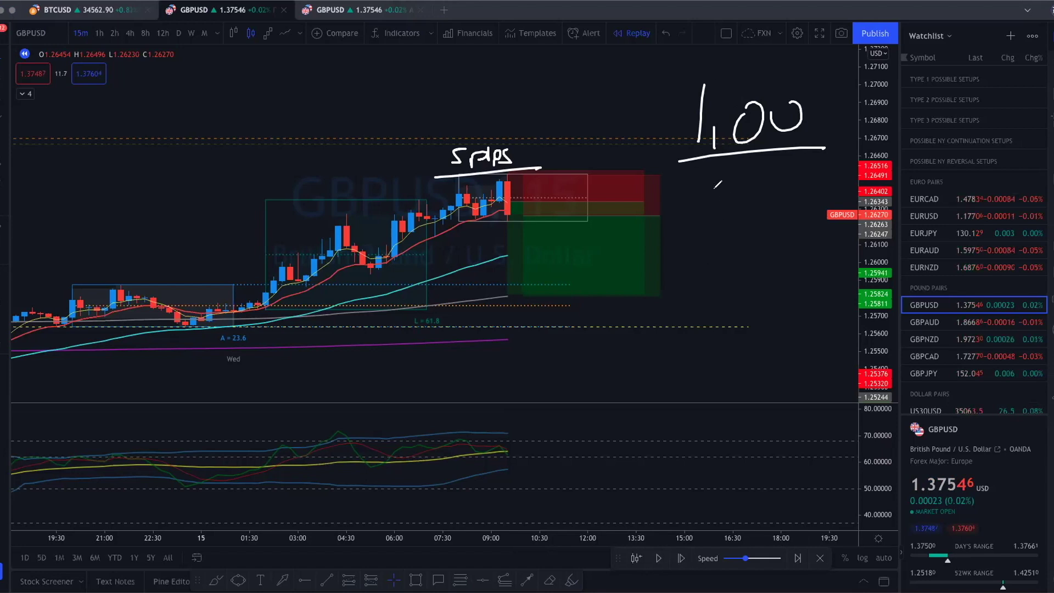
mouse_move(713, 183)
mouse_down()
mouse_move(750, 189)
mouse_move(771, 176)
mouse_up()
drag(702, 206, 798, 198)
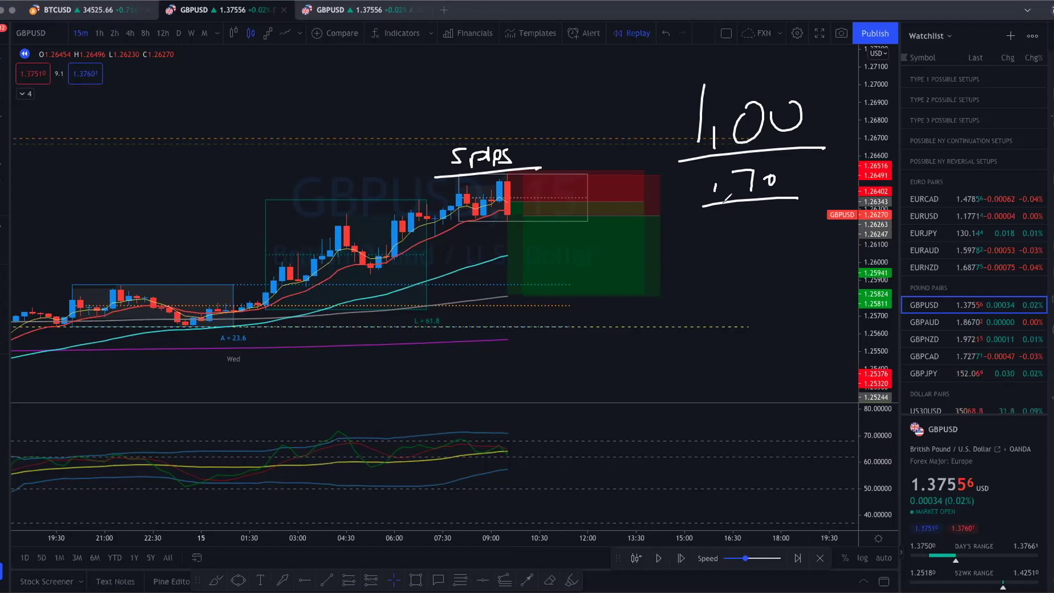
key(Escape)
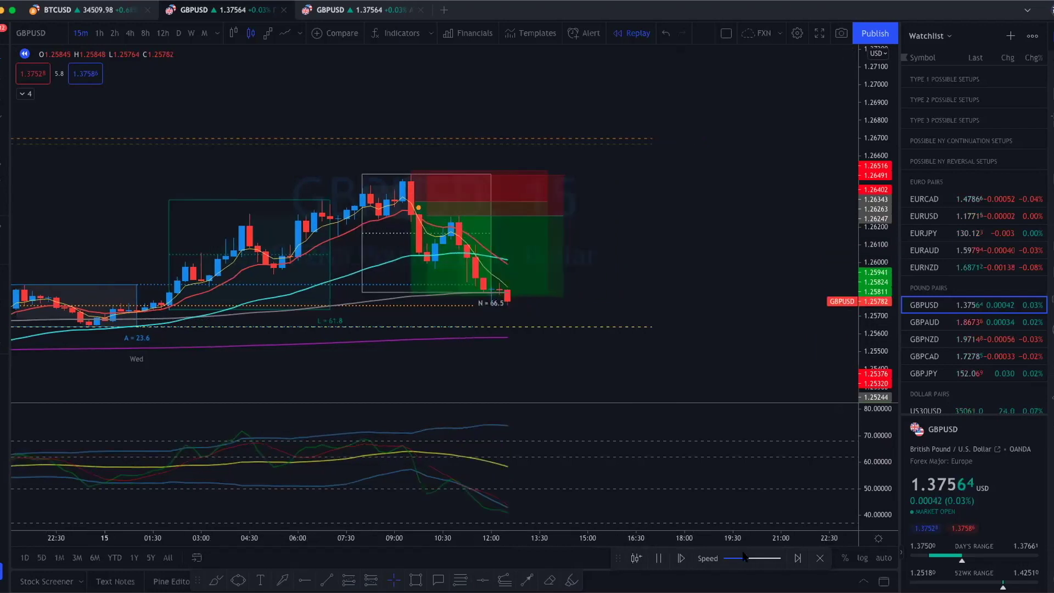
- Raise the replay speed to its maximum, run forward to the 08:15 candle of 16 July, and review the week's marked setups
drag(745, 558, 779, 558)
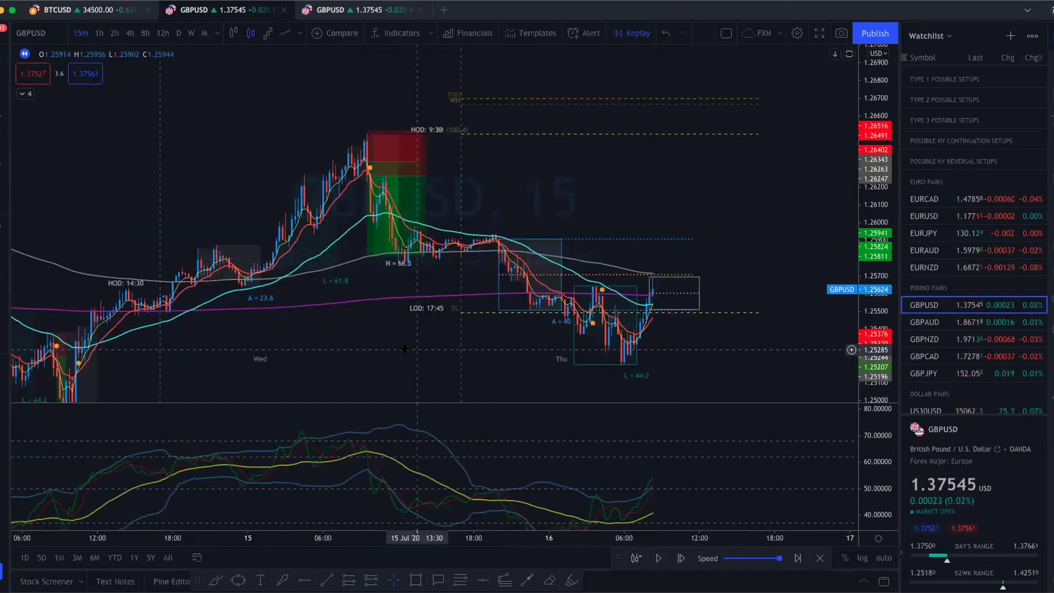
scroll(405, 349, down, 5)
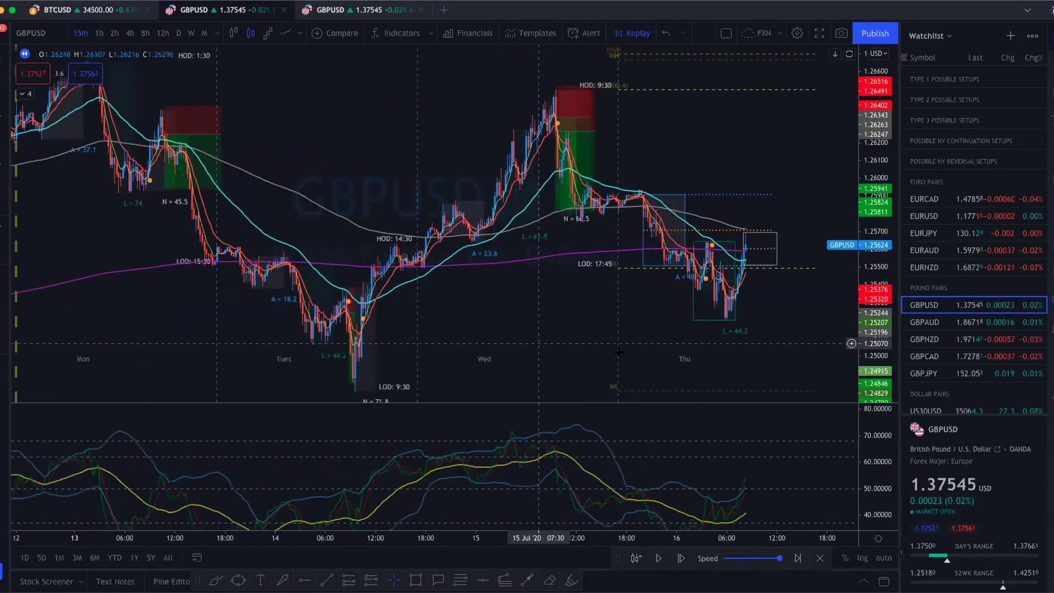
drag(880, 208, 876, 306)
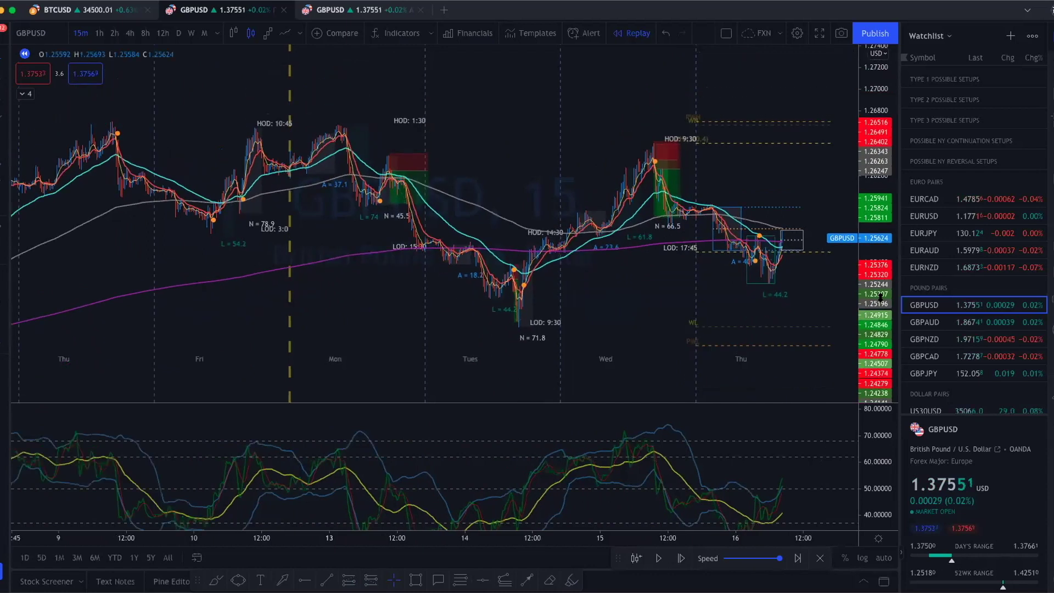
scroll(876, 306, up, 1)
scroll(823, 332, up, 2)
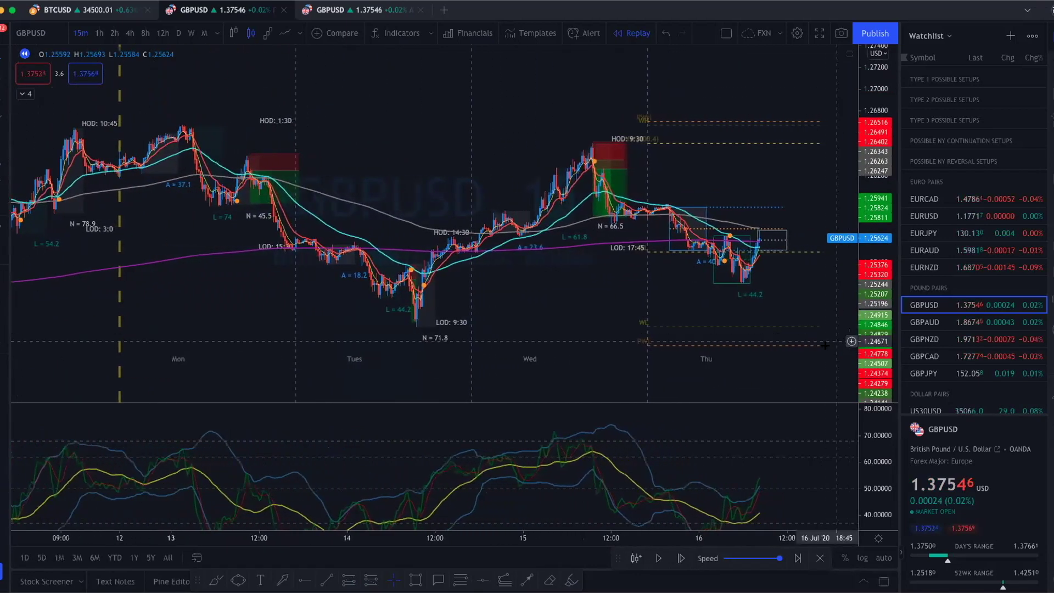
drag(817, 300, 744, 325)
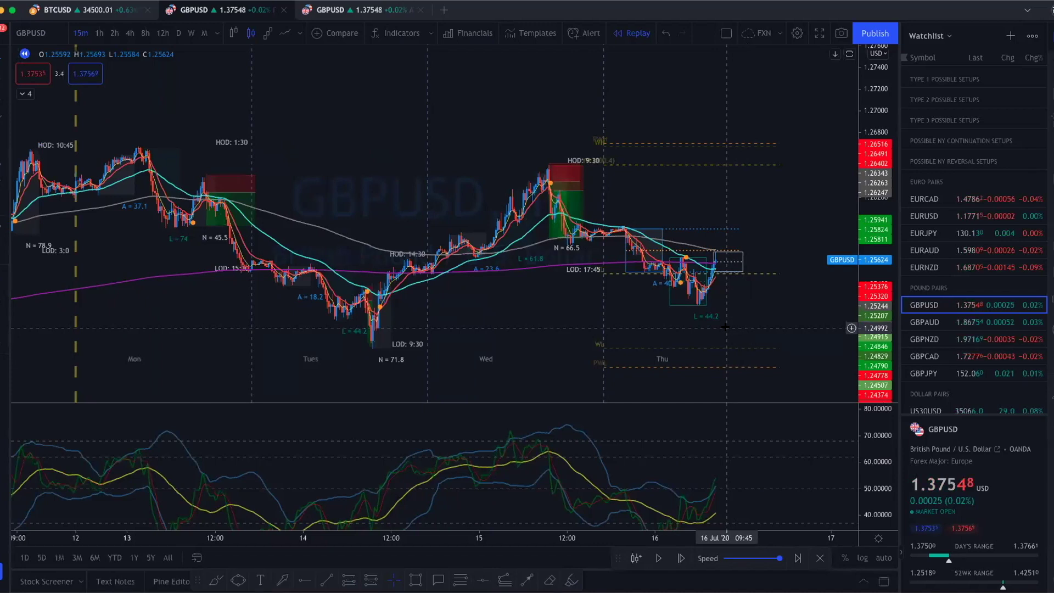
- Lower the replay speed to about the middle of its range and advance candle by candle to 09:00 on 16 July, pausing there
scroll(725, 327, up, 3)
scroll(726, 326, up, 2)
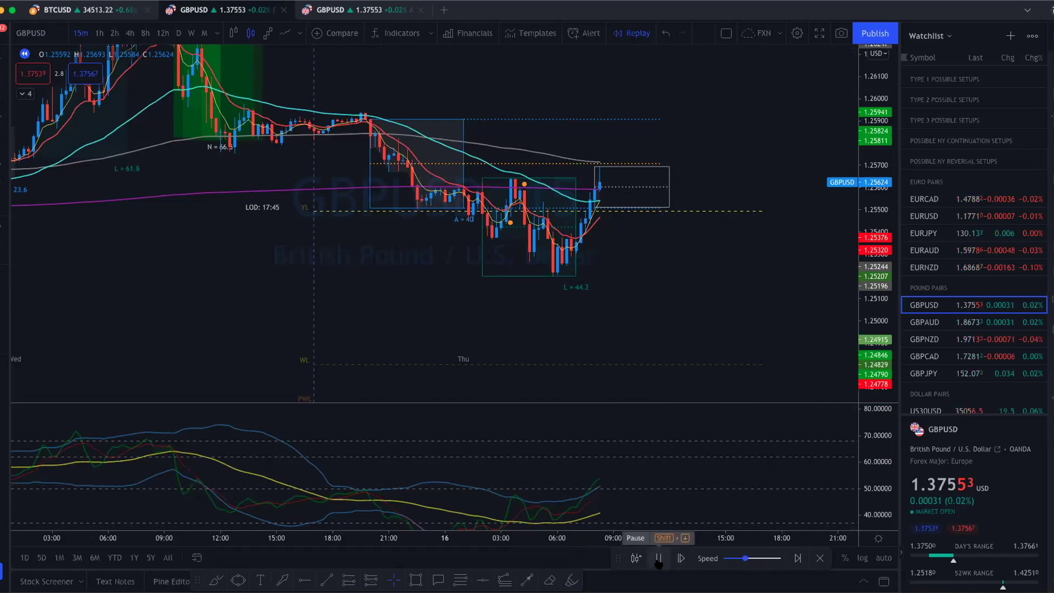
click(658, 558)
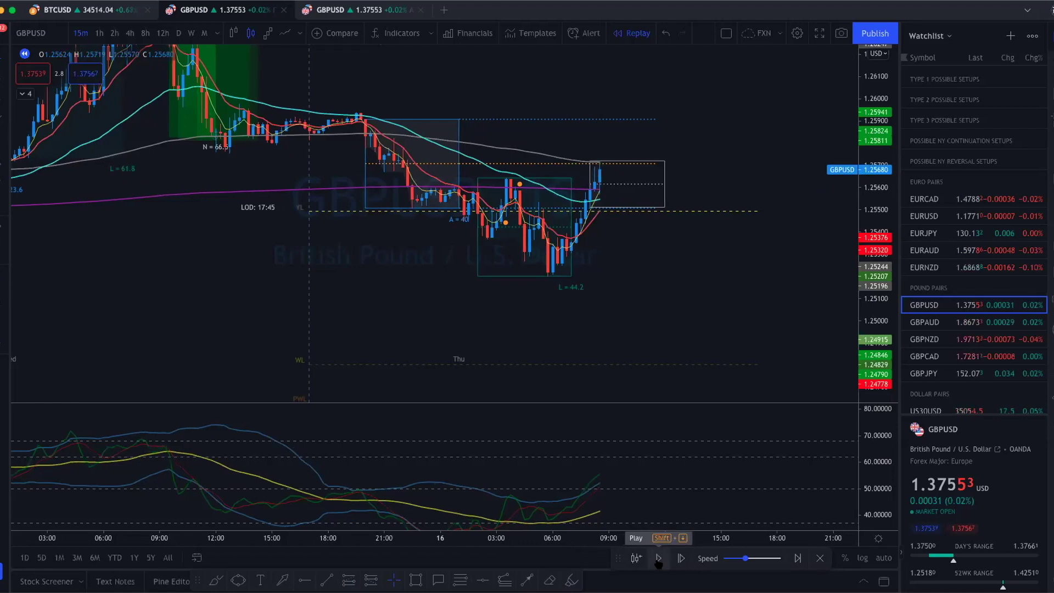
click(658, 558)
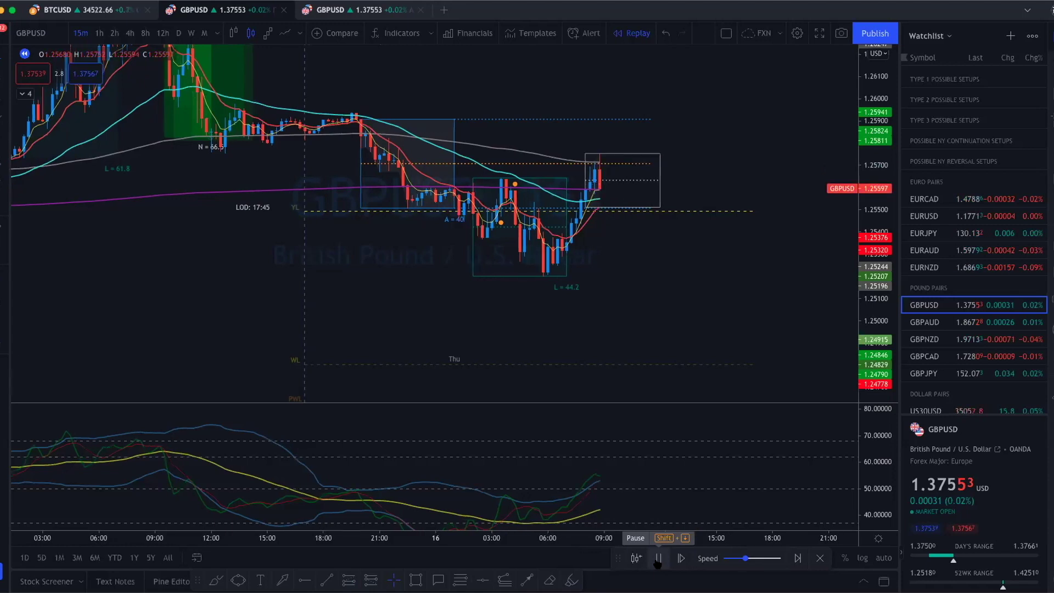
click(658, 558)
scroll(621, 313, down, 3)
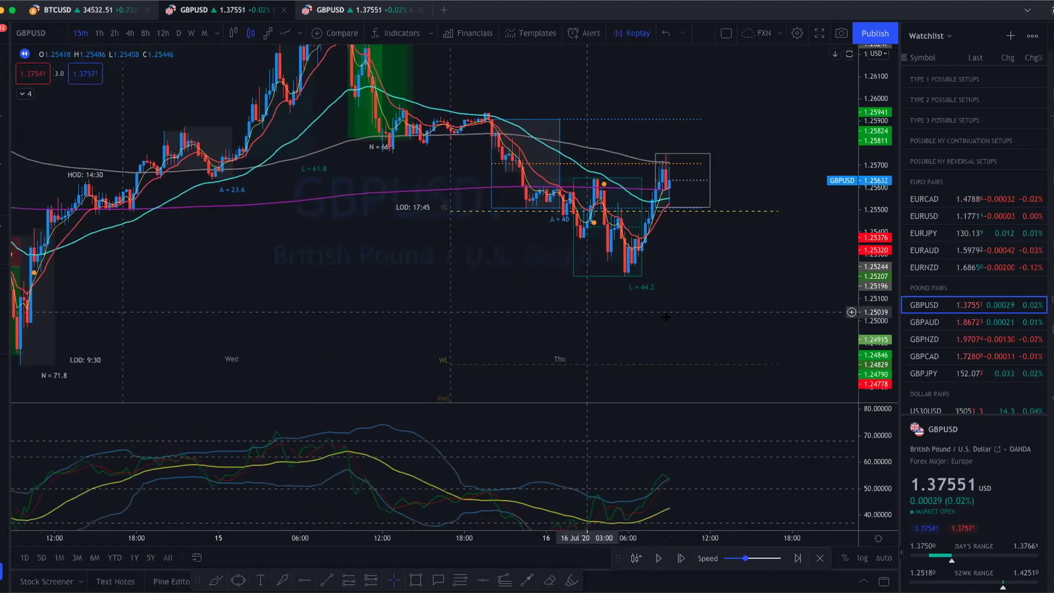
- Place a short position from the 09:00 candle of 16 July with entry 1.25664, stop 1.25765 and target 1.25220
scroll(621, 313, down, 3)
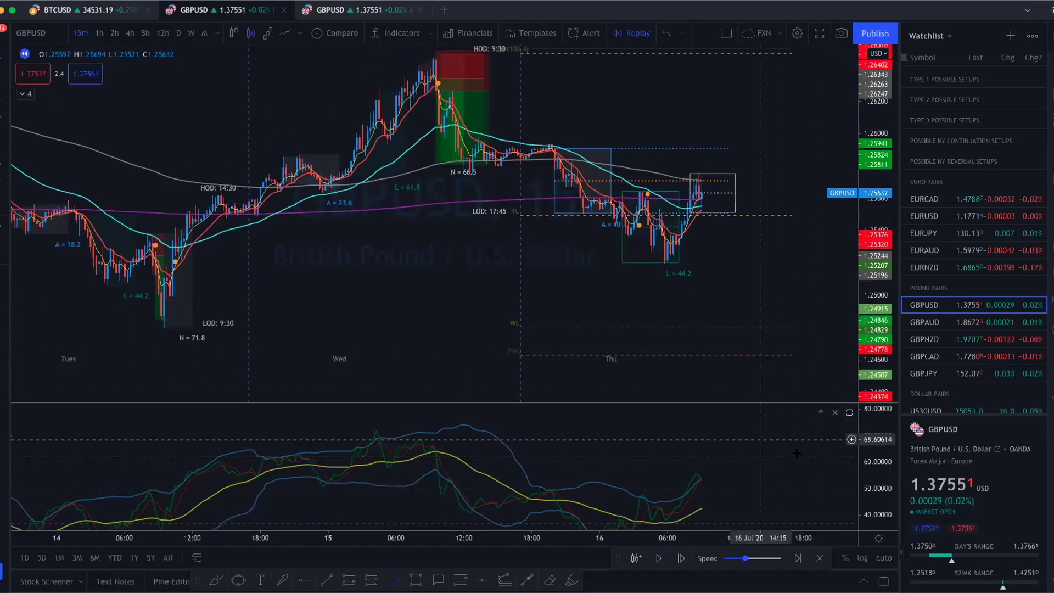
scroll(709, 290, up, 5)
scroll(710, 290, down, 5)
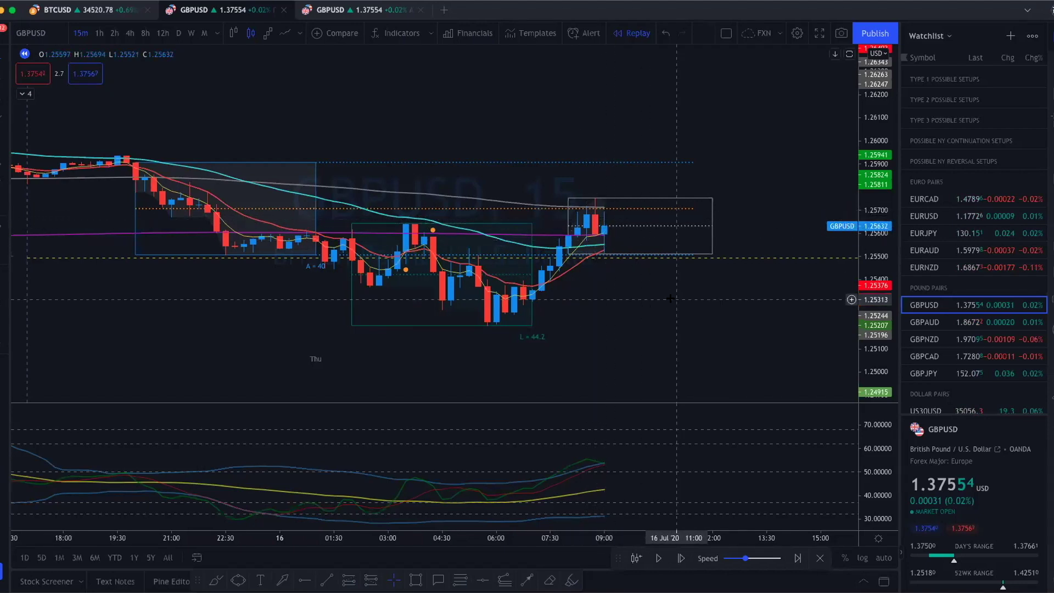
click(604, 218)
drag(601, 195, 600, 195)
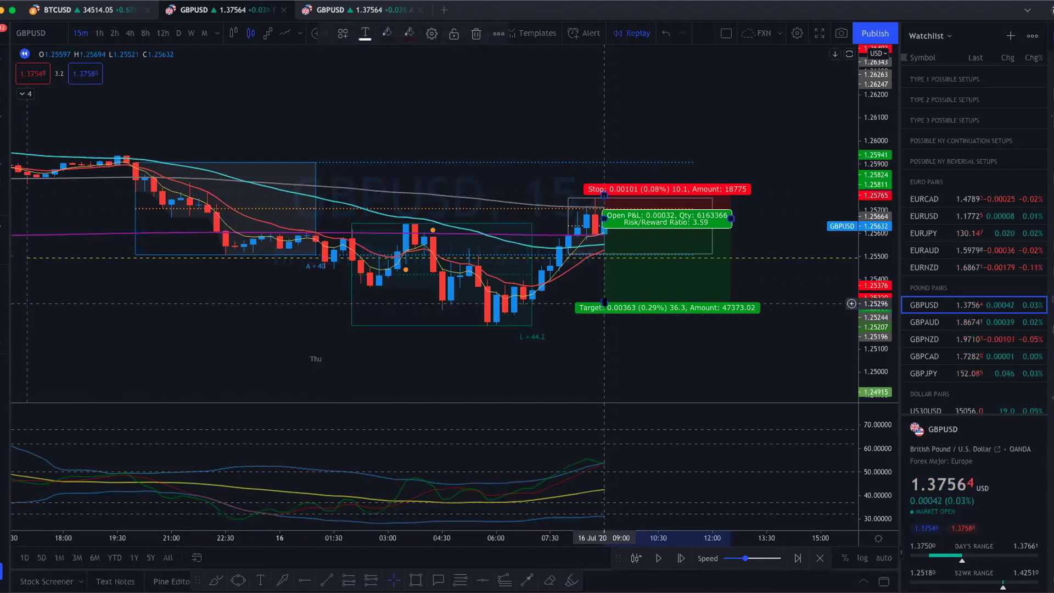
mouse_move(604, 303)
mouse_down()
mouse_move(603, 344)
mouse_move(604, 318)
mouse_up()
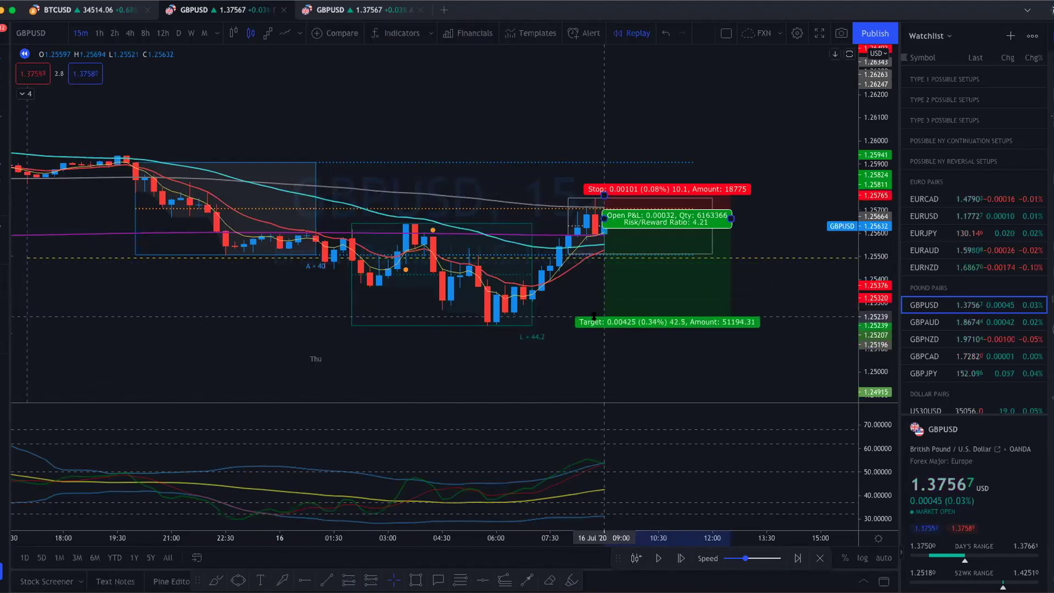
scroll(587, 361, down, 3)
scroll(587, 362, down, 2)
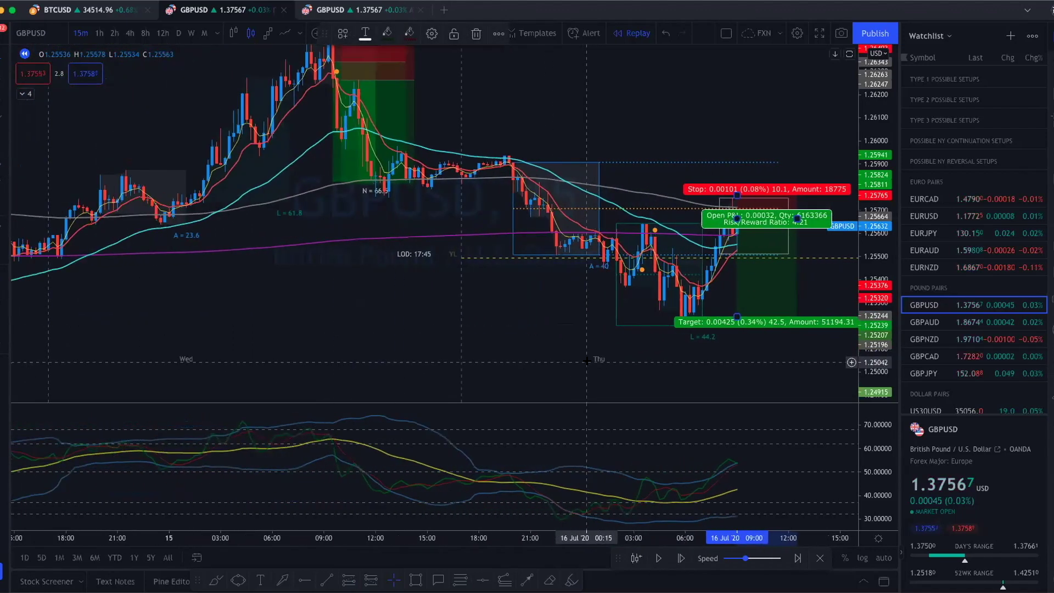
scroll(587, 360, down, 4)
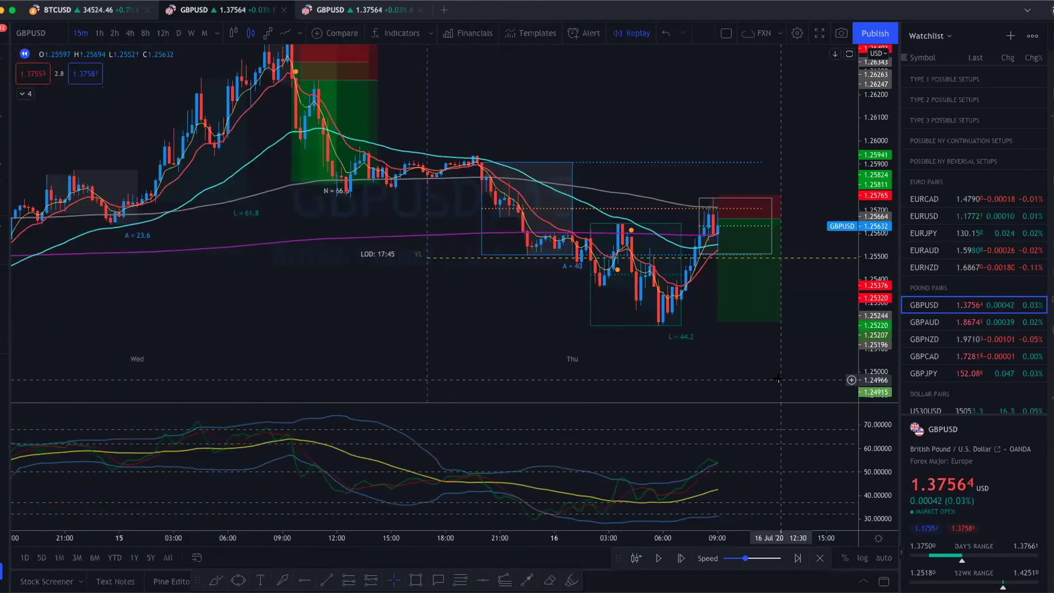
scroll(777, 379, up, 1)
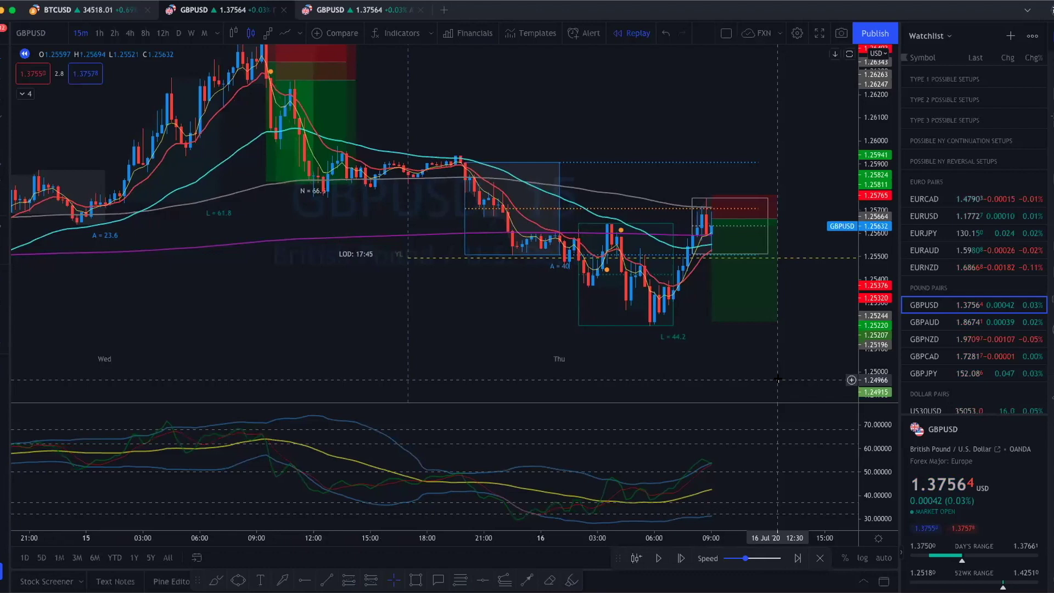
- Run the replay forward at the current speed to the 12:15 candle of 16 July and pause it there
scroll(755, 267, up, 3)
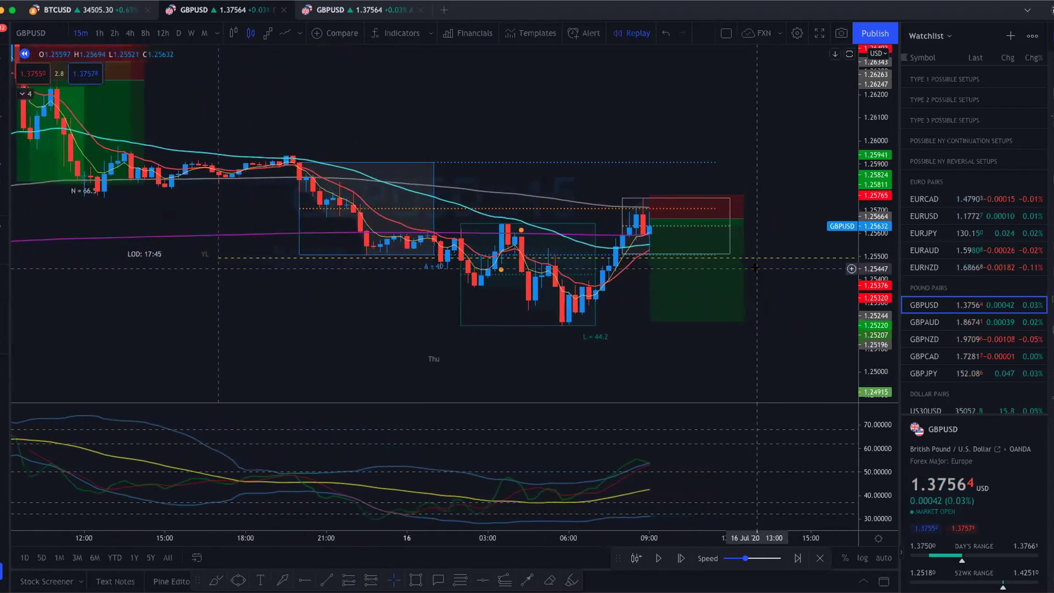
scroll(755, 268, up, 2)
scroll(755, 273, down, 3)
drag(711, 350, 595, 351)
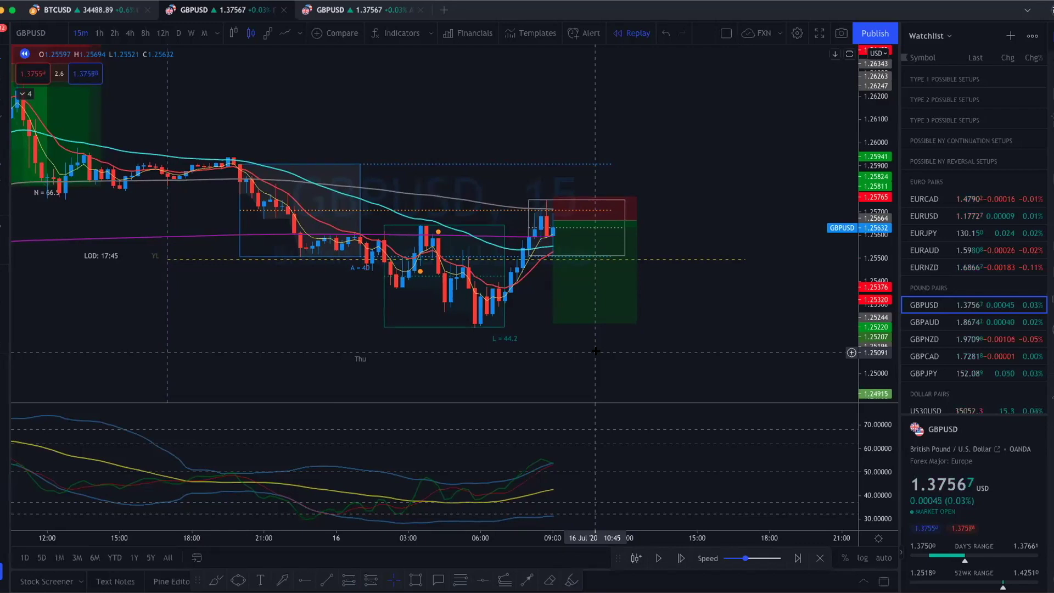
click(658, 558)
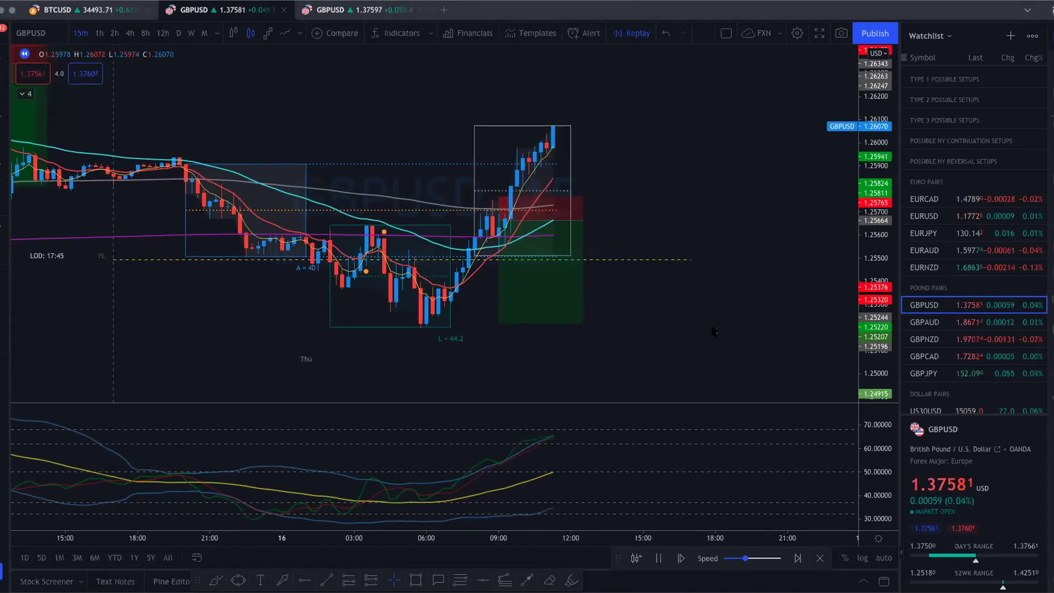
scroll(712, 331, down, 5)
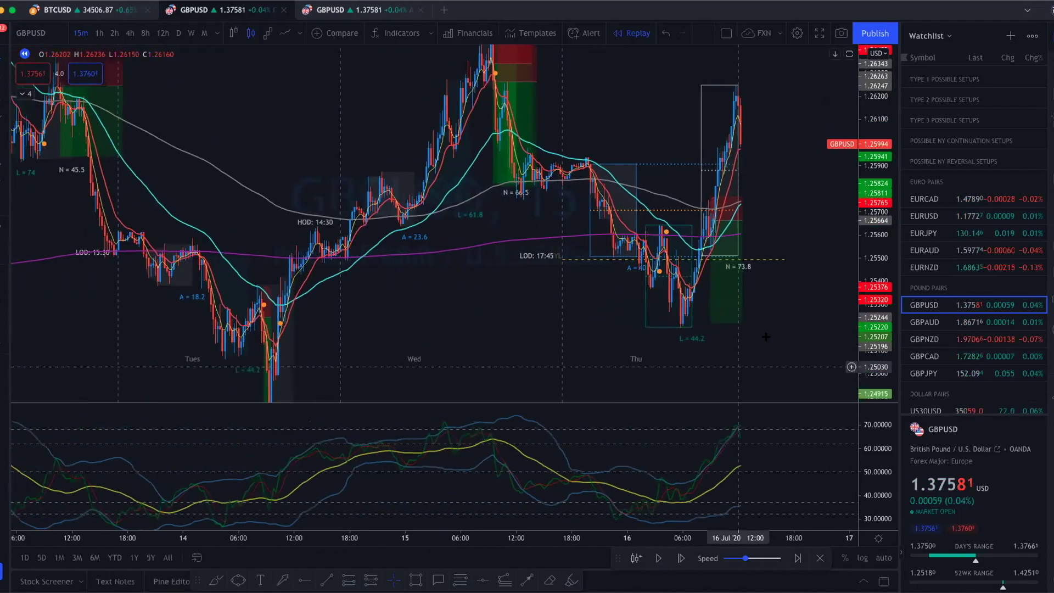
- Examine the 16 July short position against the New York session range and the surrounding daily and weekly levels
drag(721, 332, 524, 363)
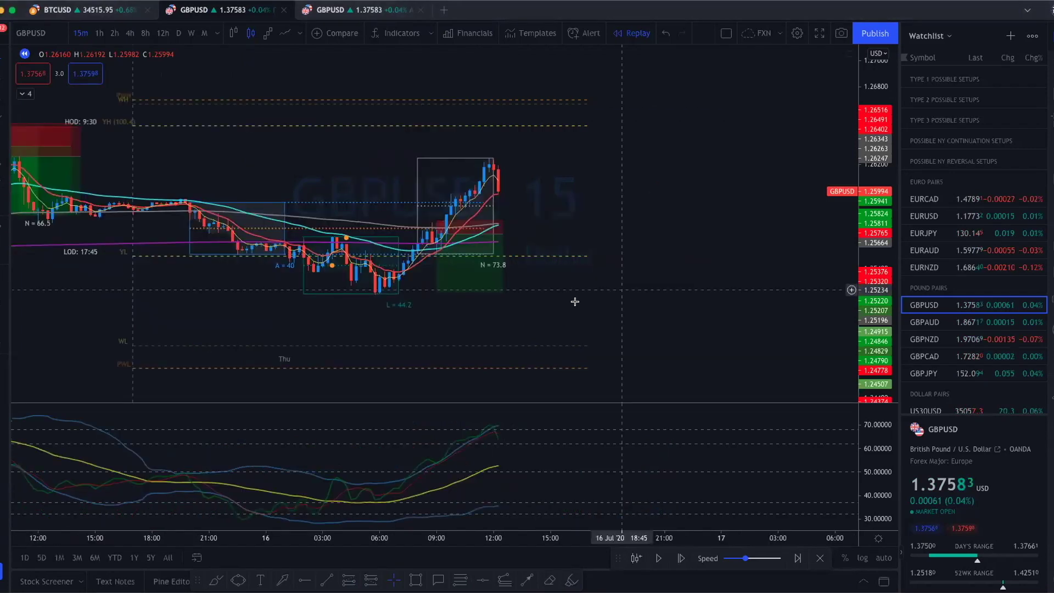
drag(526, 308, 703, 285)
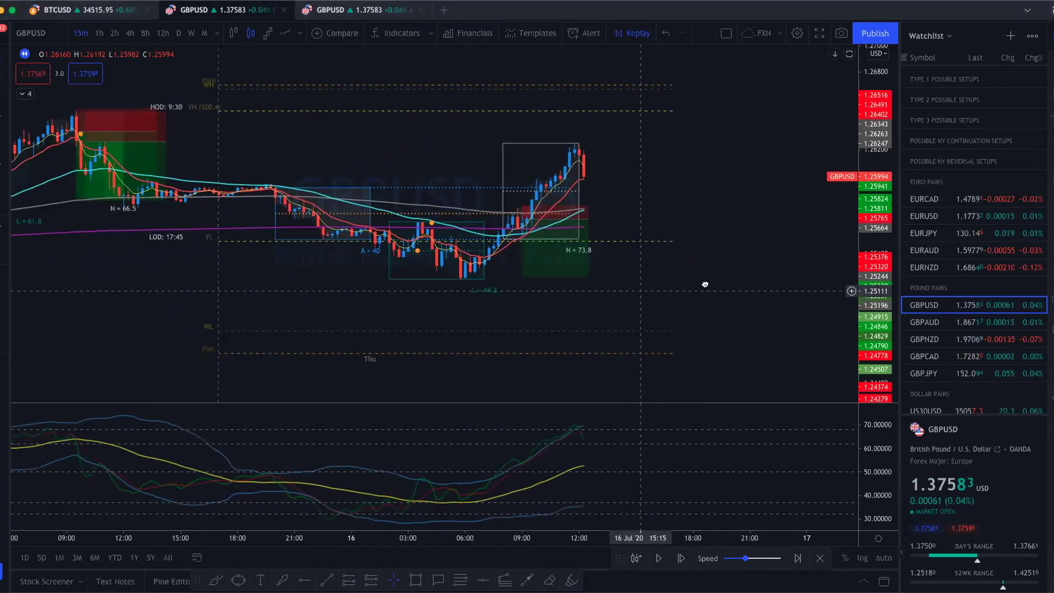
drag(891, 335, 889, 288)
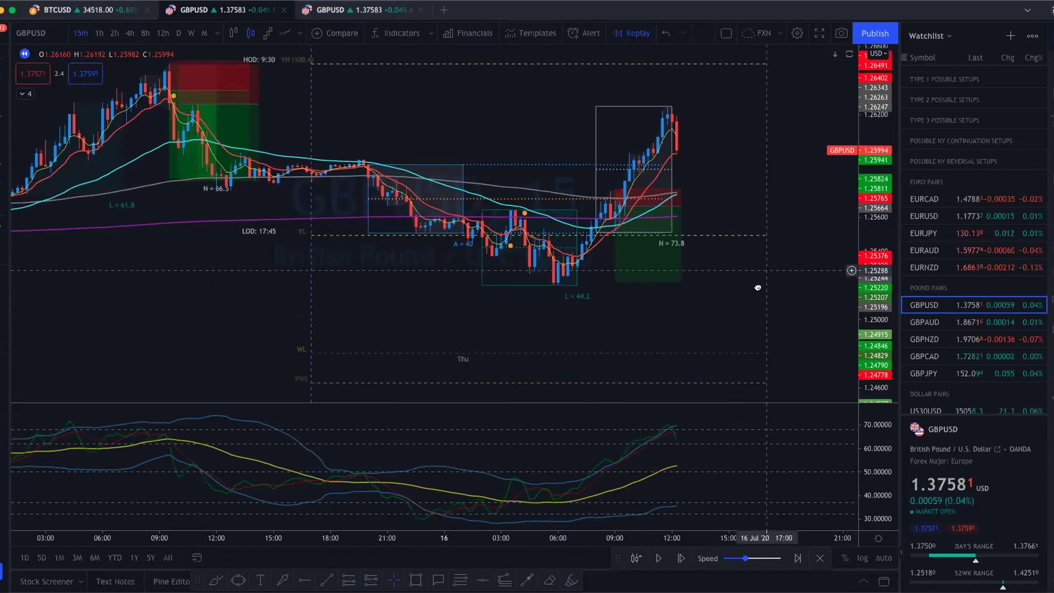
drag(759, 281, 754, 332)
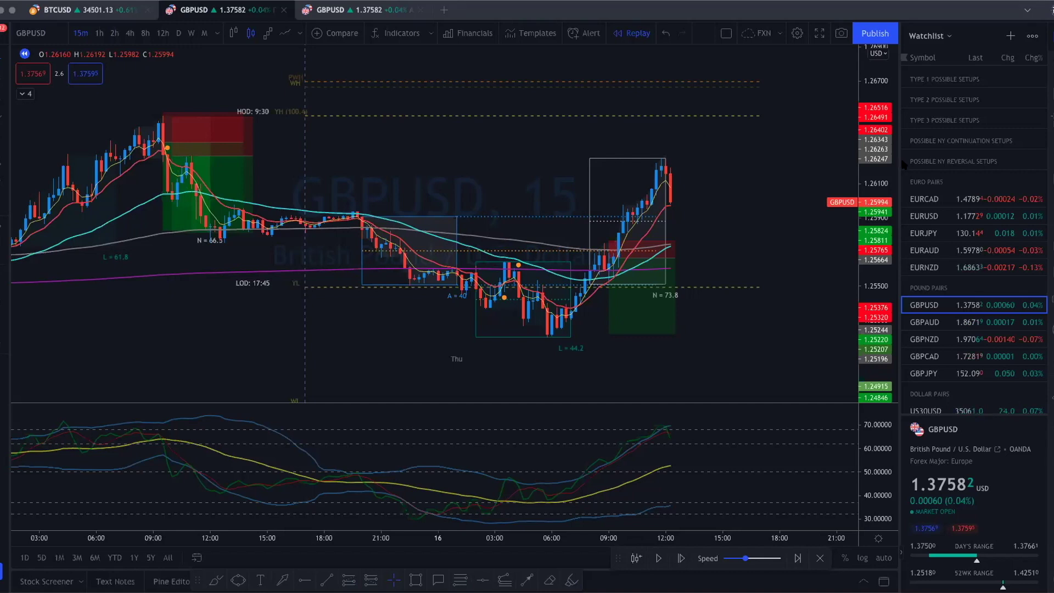
scroll(712, 286, up, 1)
click(762, 332)
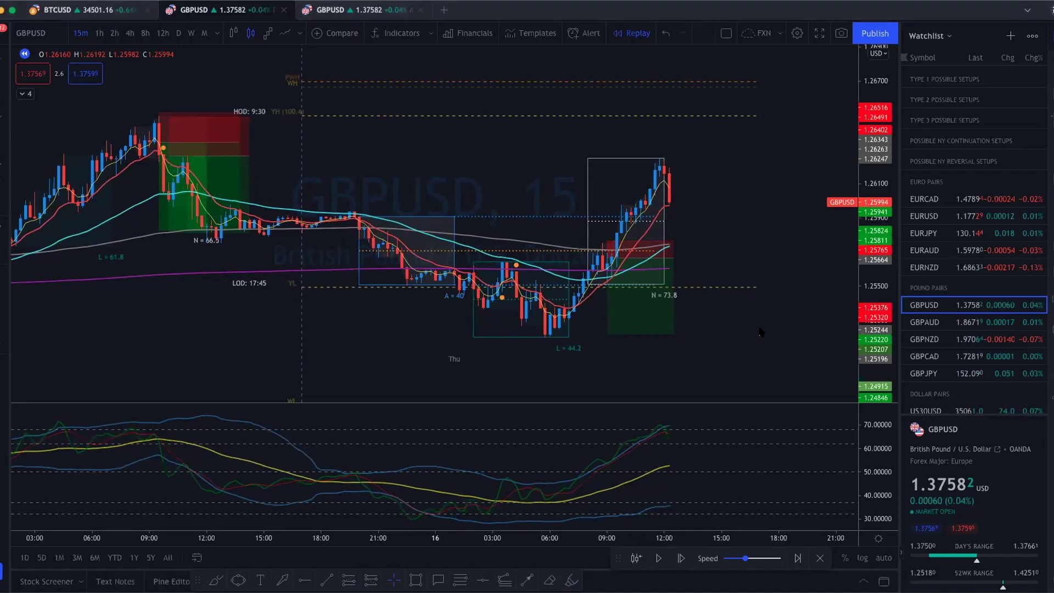
drag(867, 347, 867, 299)
drag(739, 325, 755, 302)
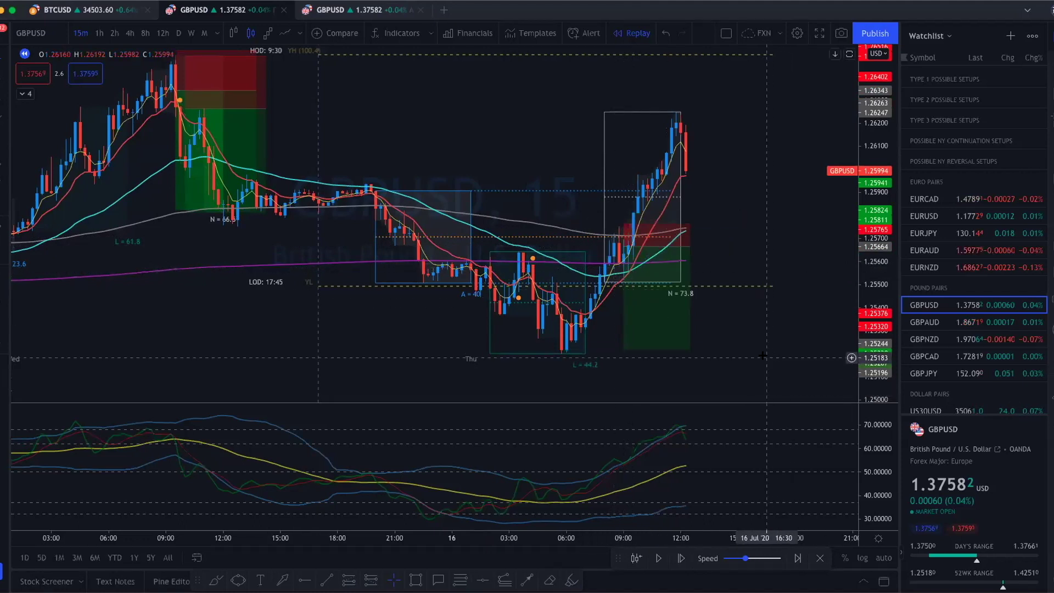
drag(876, 264, 876, 325)
scroll(727, 364, down, 5)
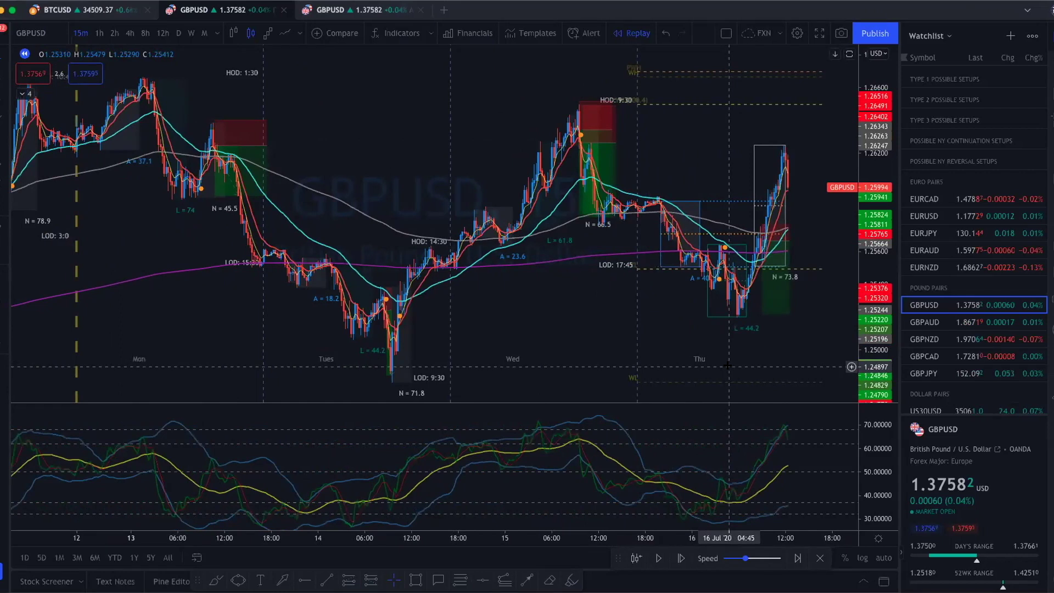
scroll(788, 356, up, 4)
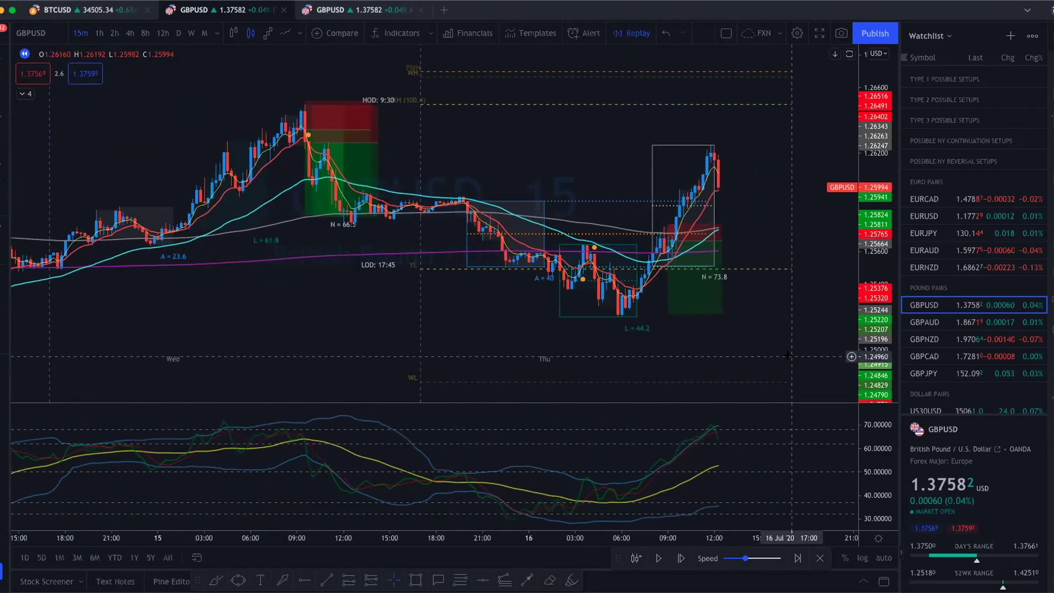
- Compare the short positions of 15 and 16 July with the setups marked on the preceding days
scroll(793, 314, down, 1)
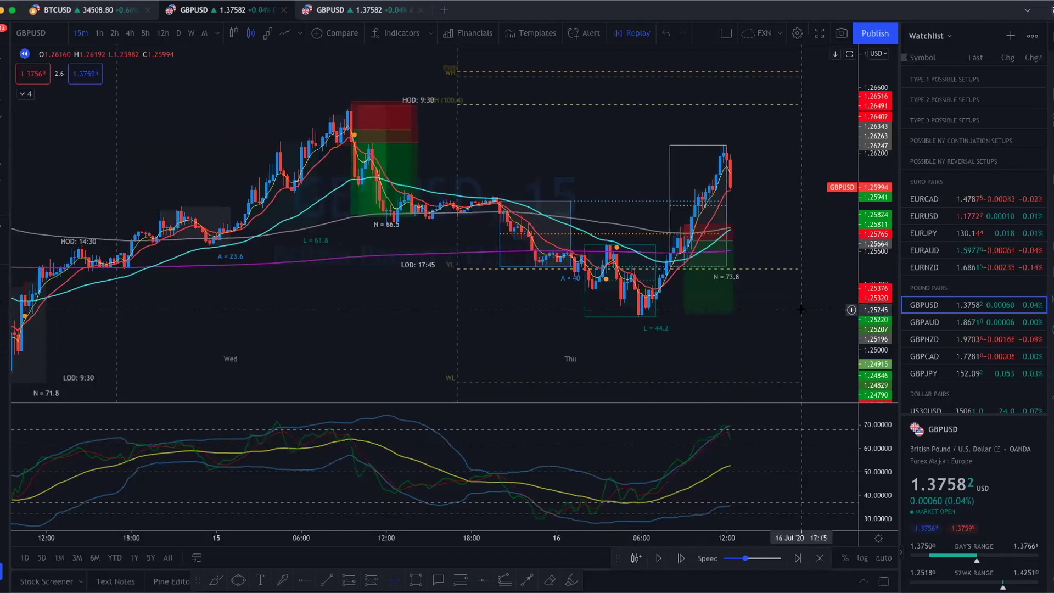
scroll(793, 314, down, 2)
scroll(728, 334, down, 2)
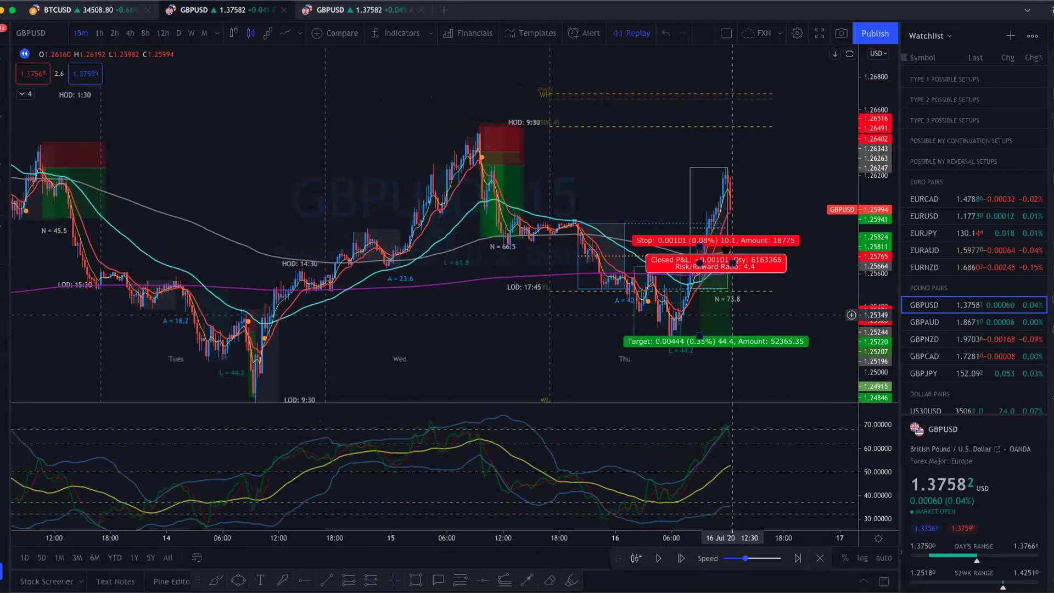
drag(865, 289, 865, 333)
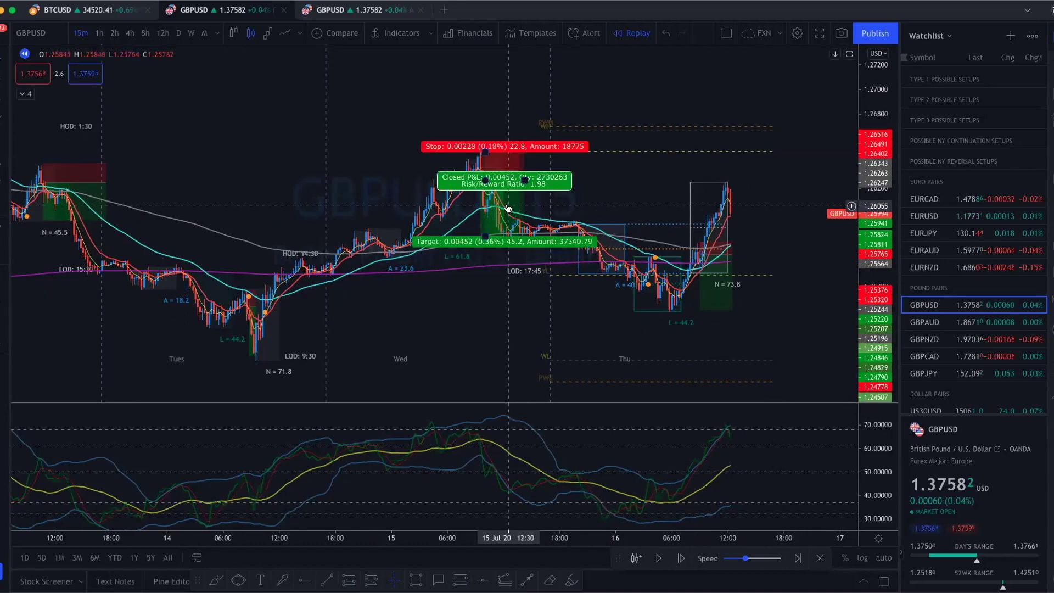
scroll(528, 293, down, 3)
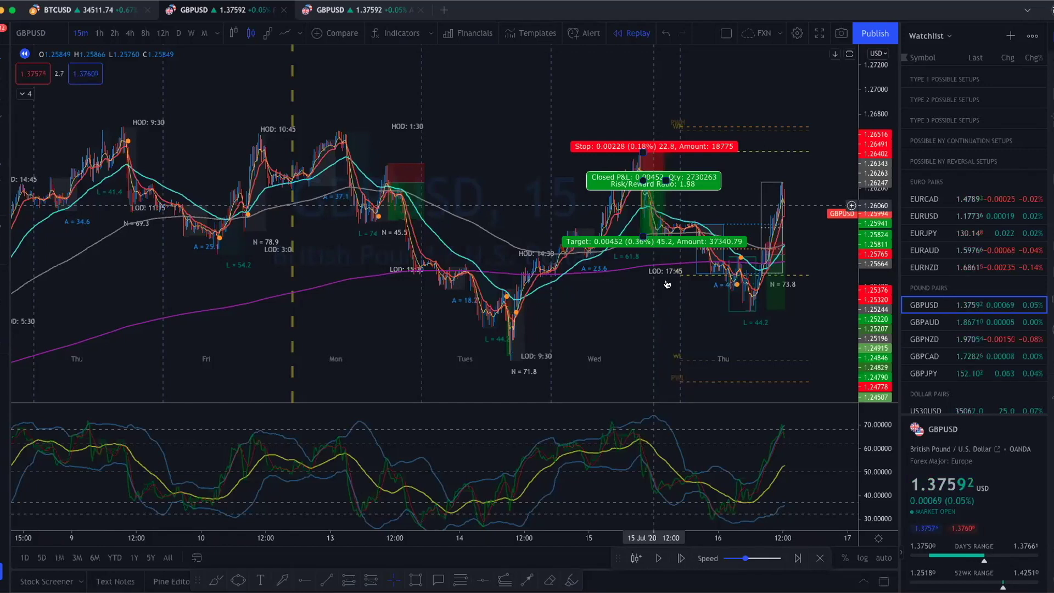
click(648, 291)
scroll(648, 295, up, 4)
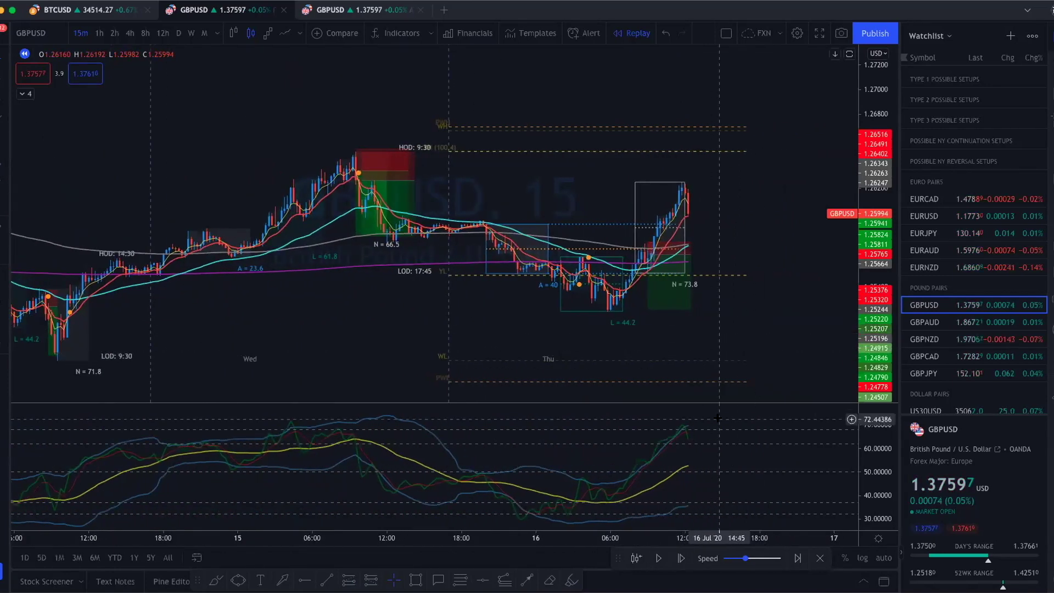
- Raise the replay speed to its maximum and run forward to about 06:00 on 17 July, pausing there
mouse_move(747, 558)
drag(747, 558, 779, 558)
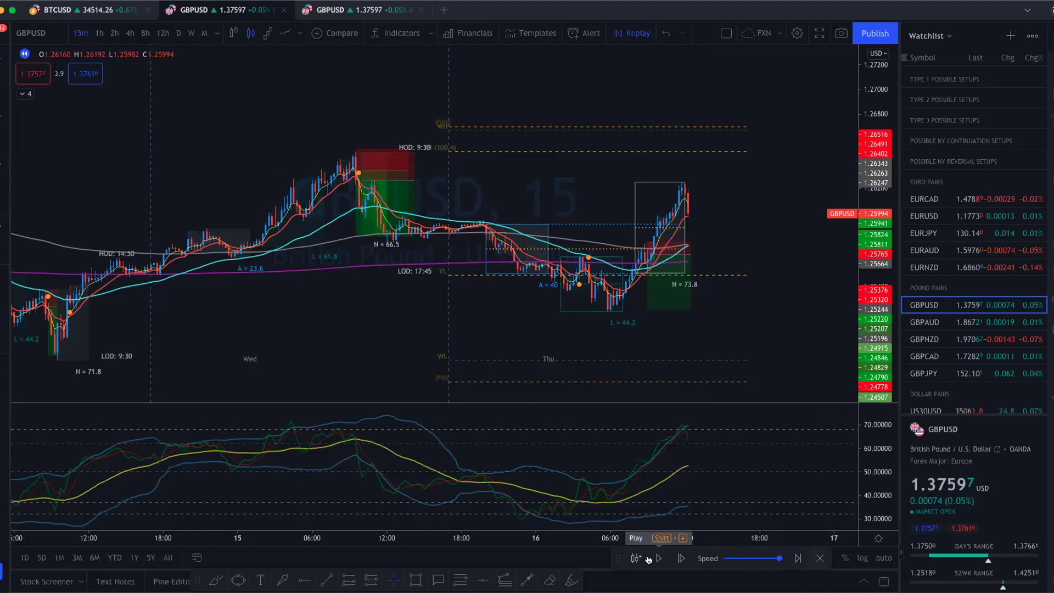
click(658, 558)
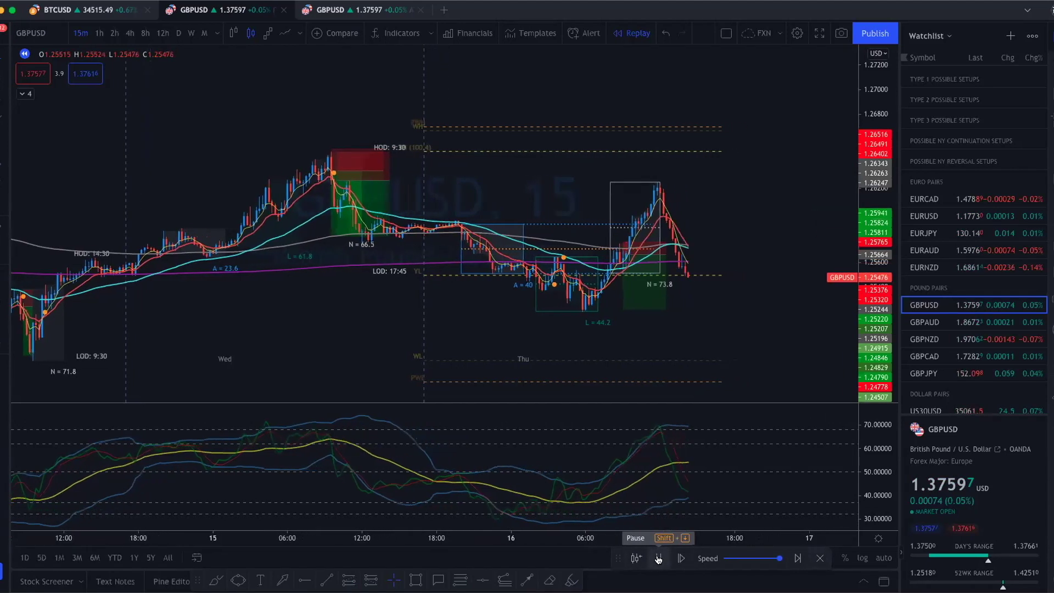
click(658, 558)
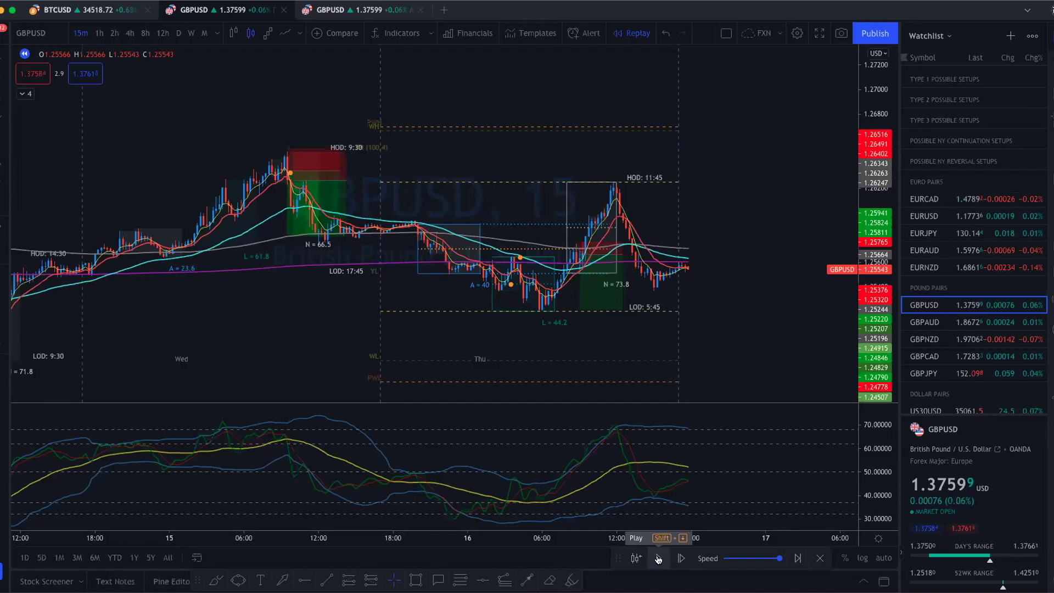
click(658, 558)
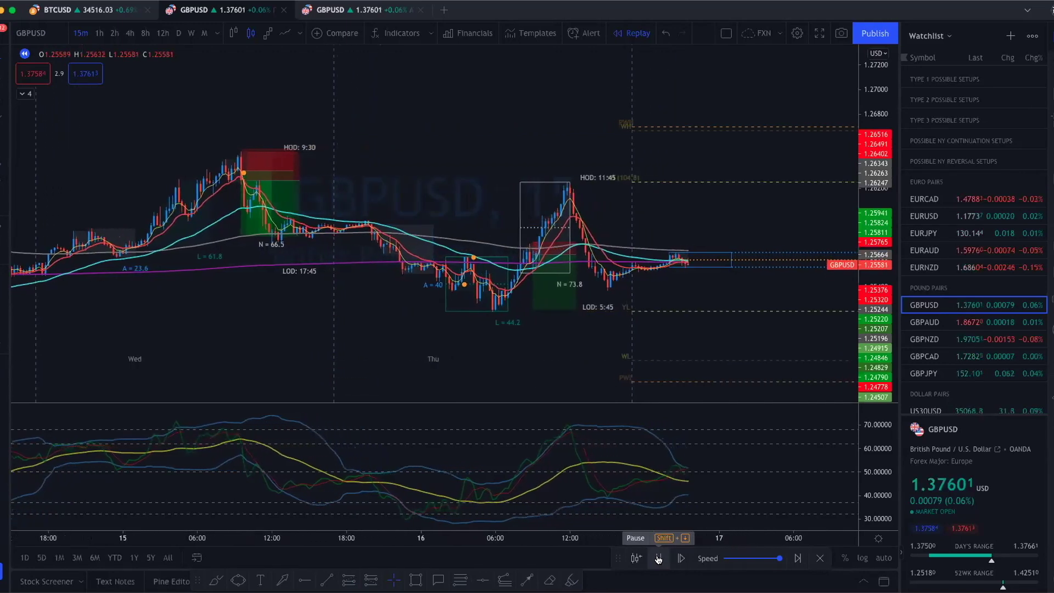
click(658, 558)
click(658, 558)
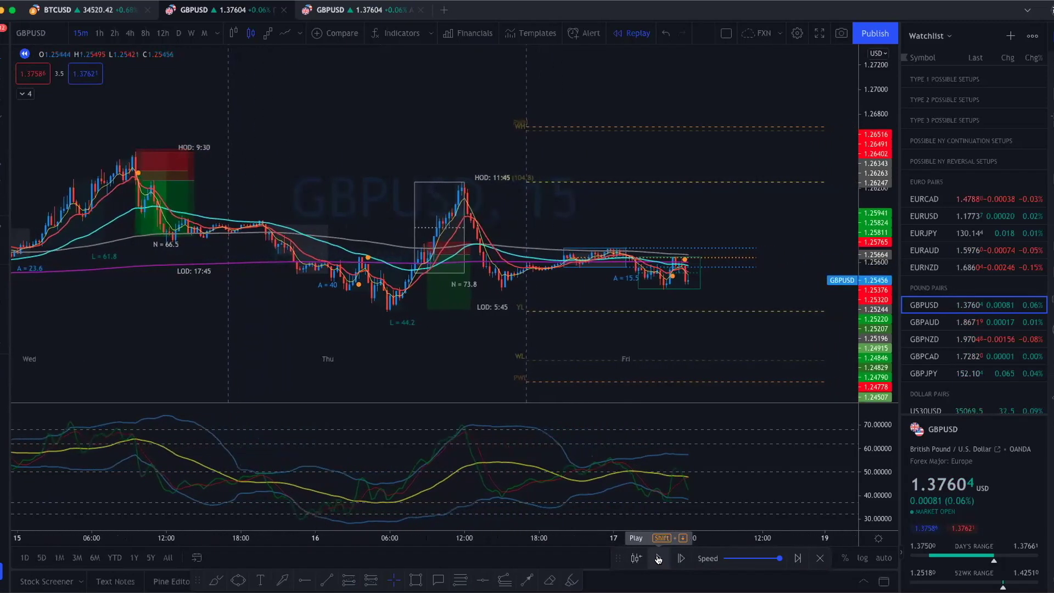
- Advance the replay candle by candle to 08:15 on 17 July and enlarge the price scale around the new session box
click(674, 558)
click(675, 558)
click(675, 558)
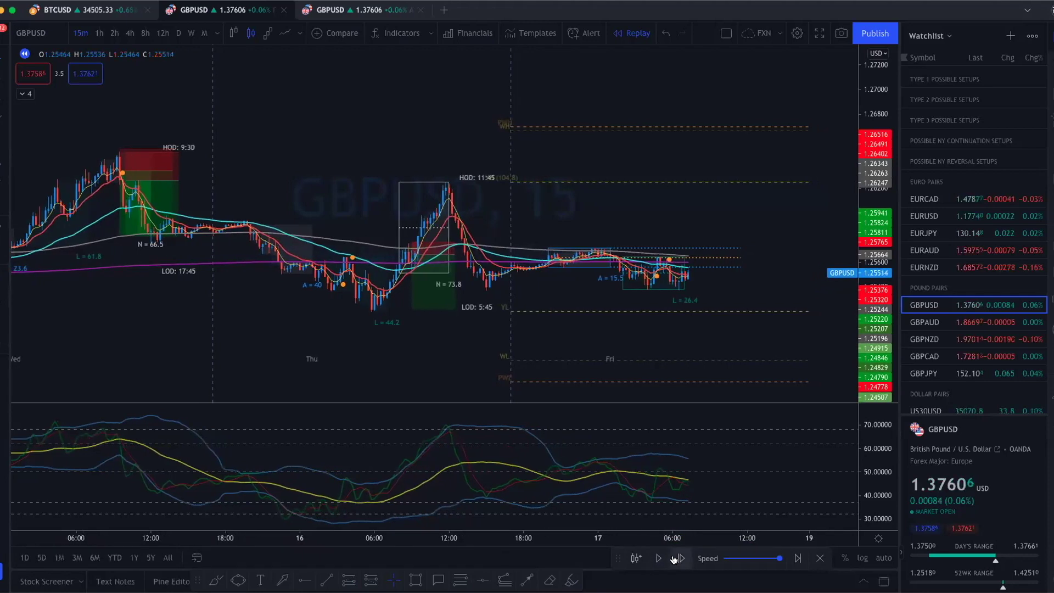
click(673, 558)
click(674, 558)
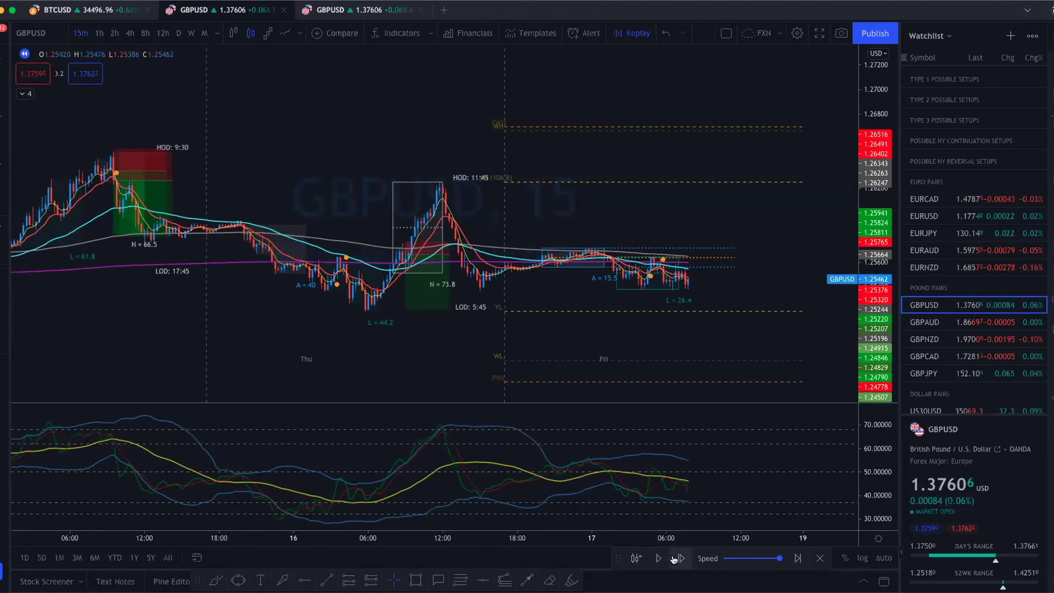
click(674, 558)
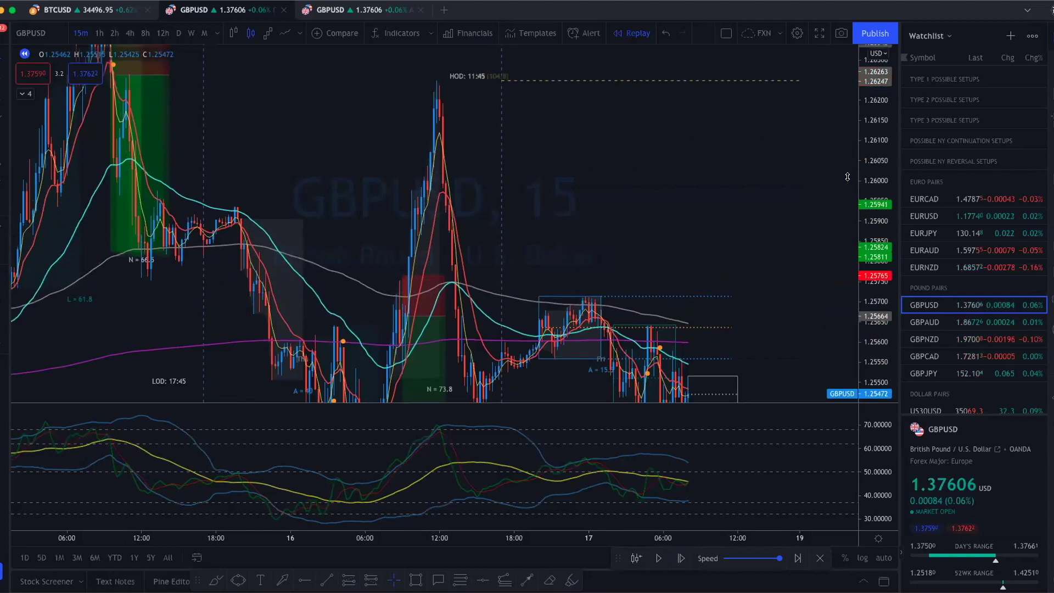
scroll(629, 306, up, 4)
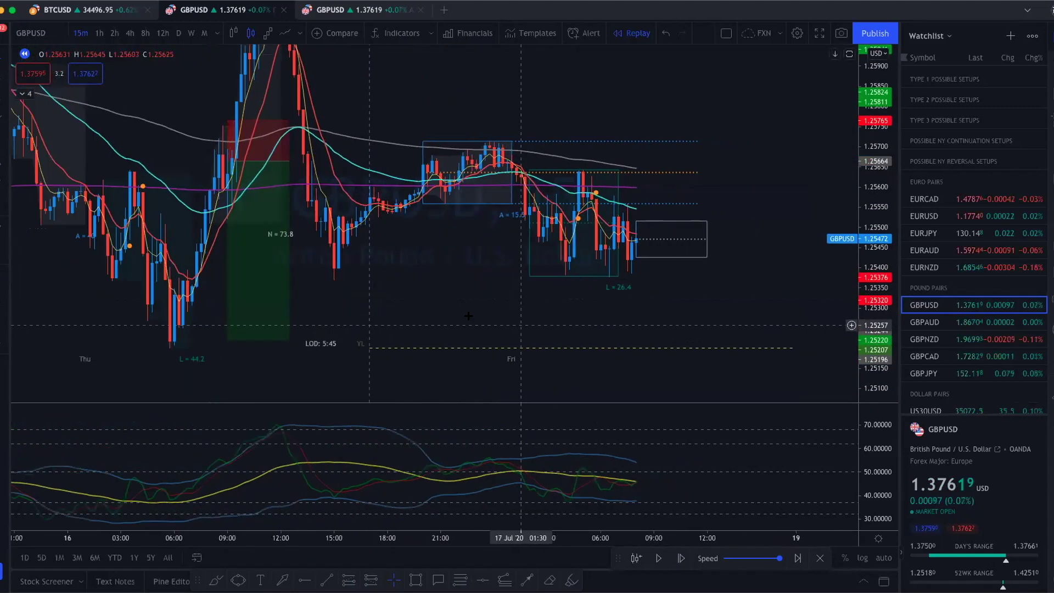
drag(629, 307, 692, 337)
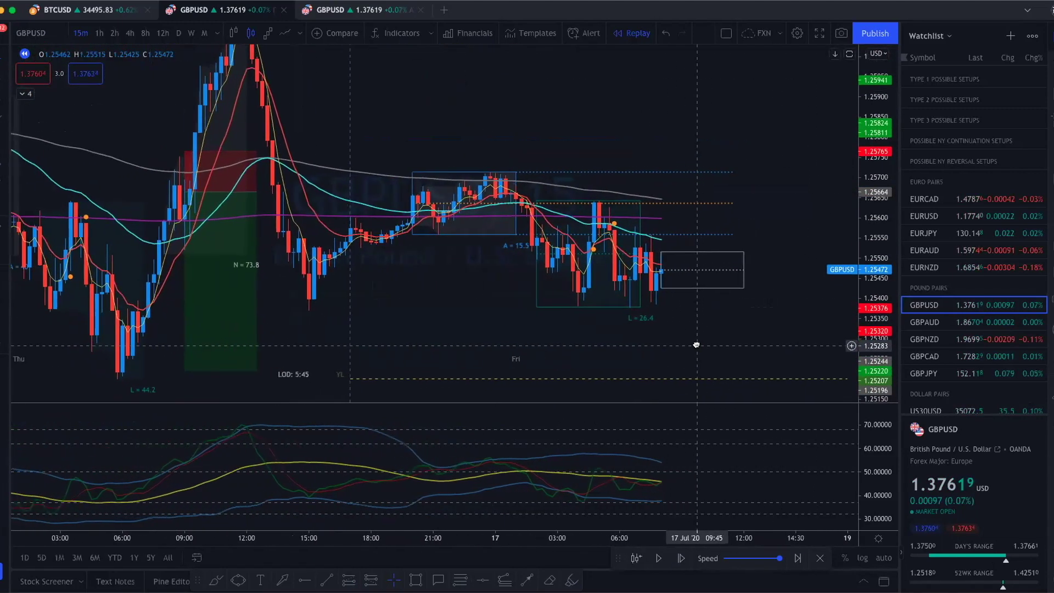
click(679, 558)
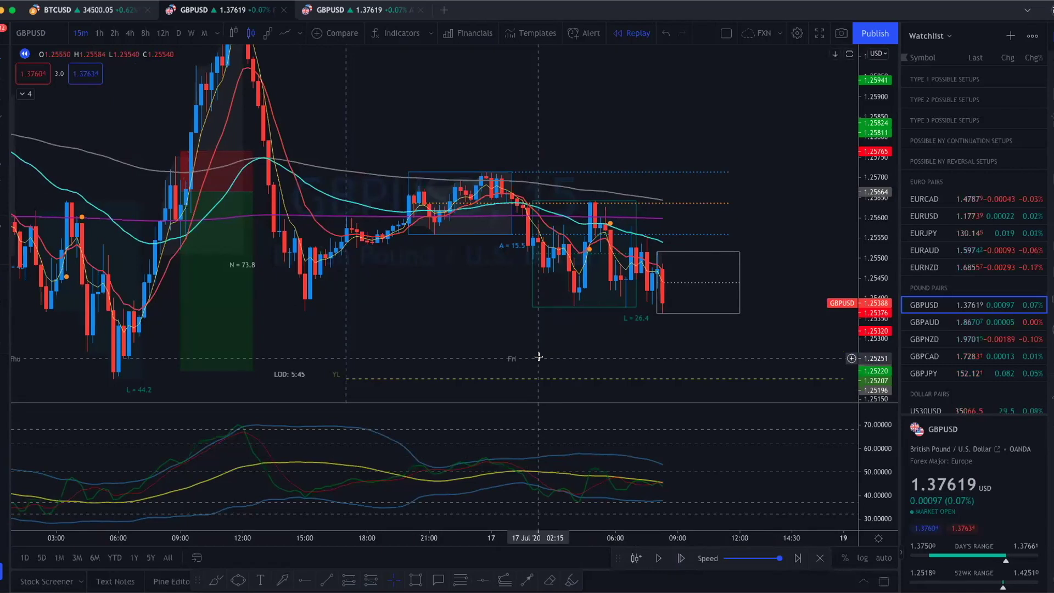
drag(724, 349, 594, 347)
scroll(594, 347, down, 6)
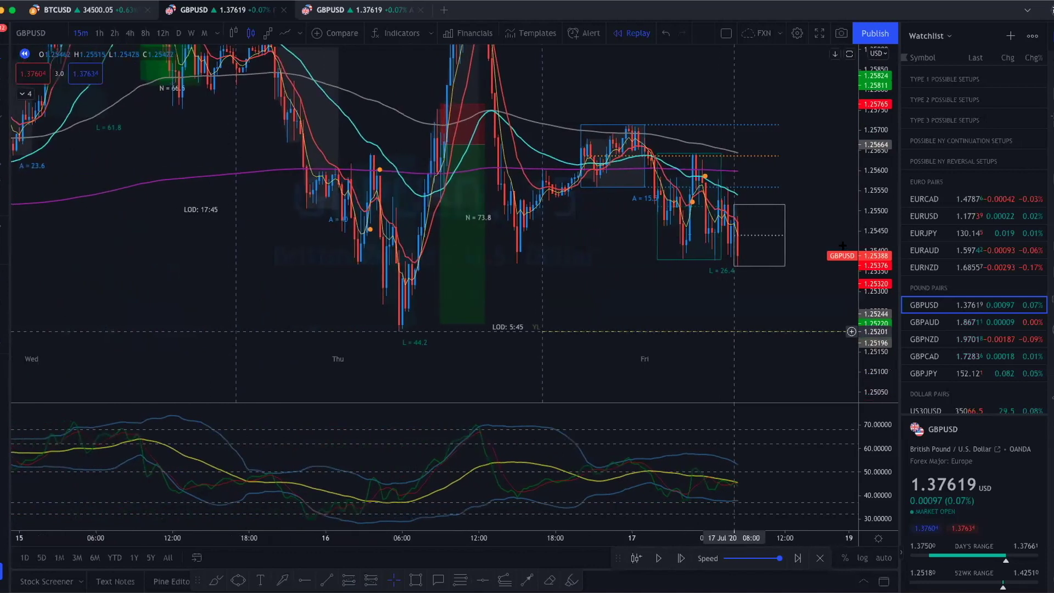
- Run the replay forward to 10:15 on 17 July, lower its speed, and fit the whole New York session box in view
scroll(741, 329, right, 3)
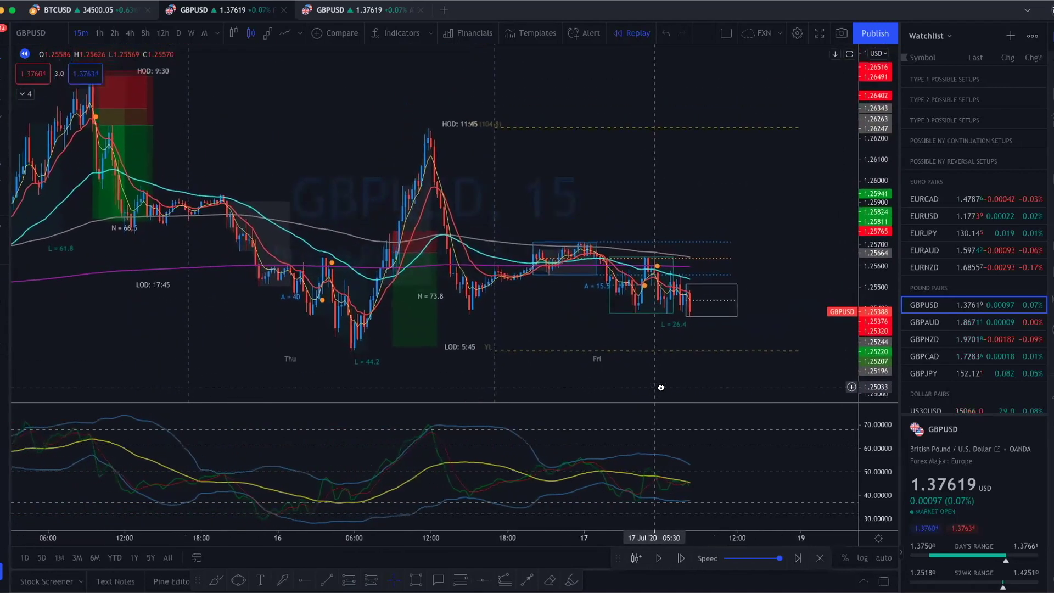
scroll(668, 385, down, 6)
scroll(671, 384, up, 10)
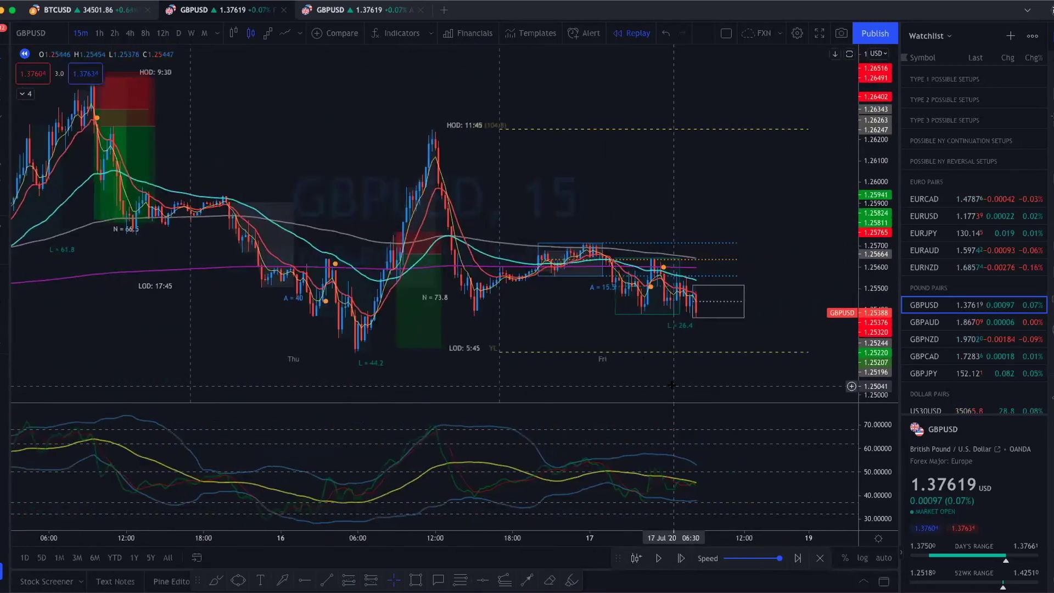
drag(873, 377, 821, 322)
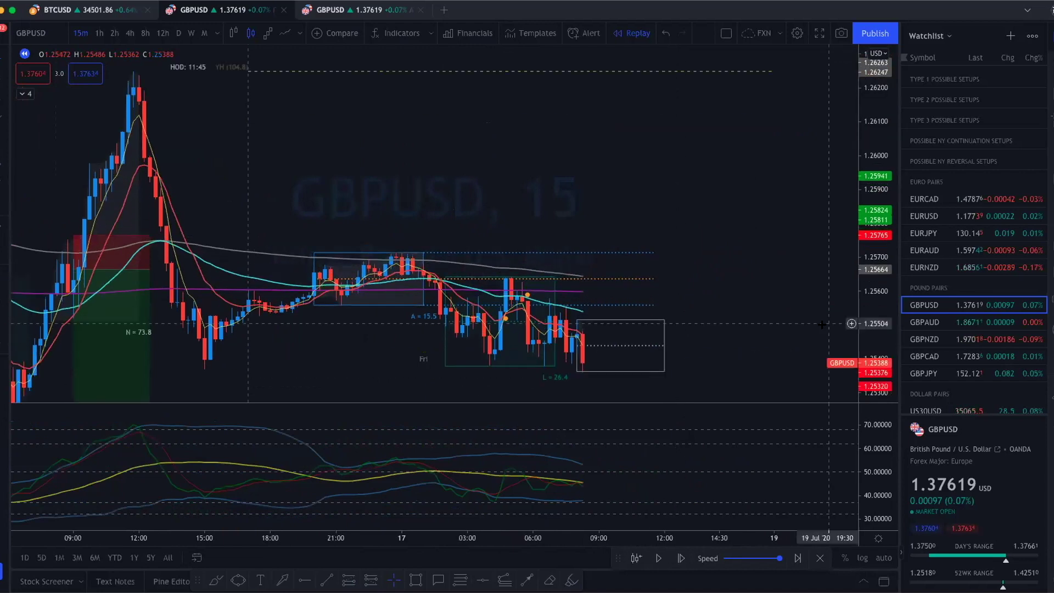
scroll(733, 334, left, 3)
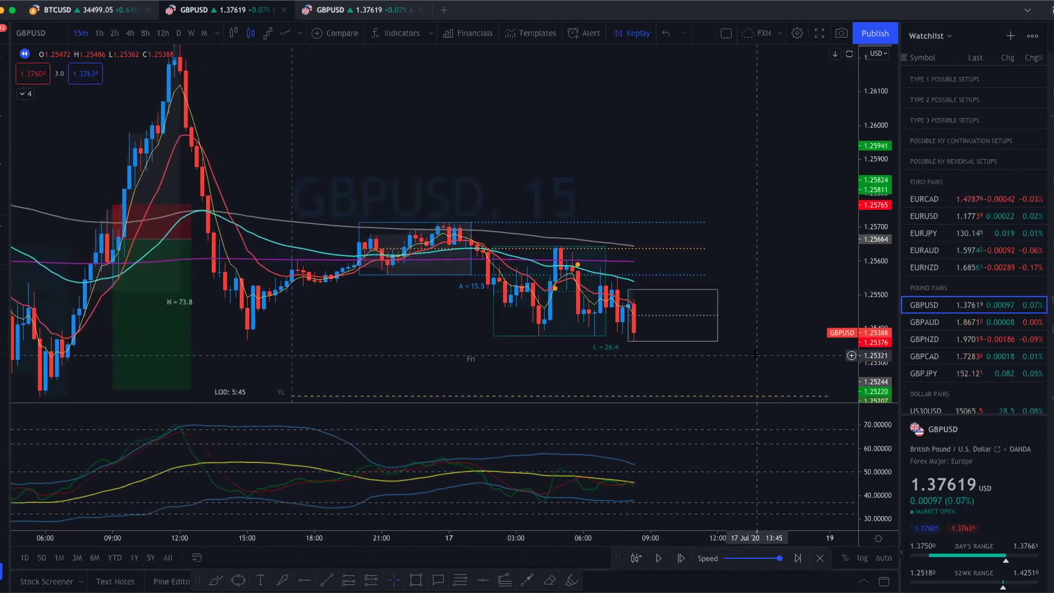
scroll(755, 355, up, 1)
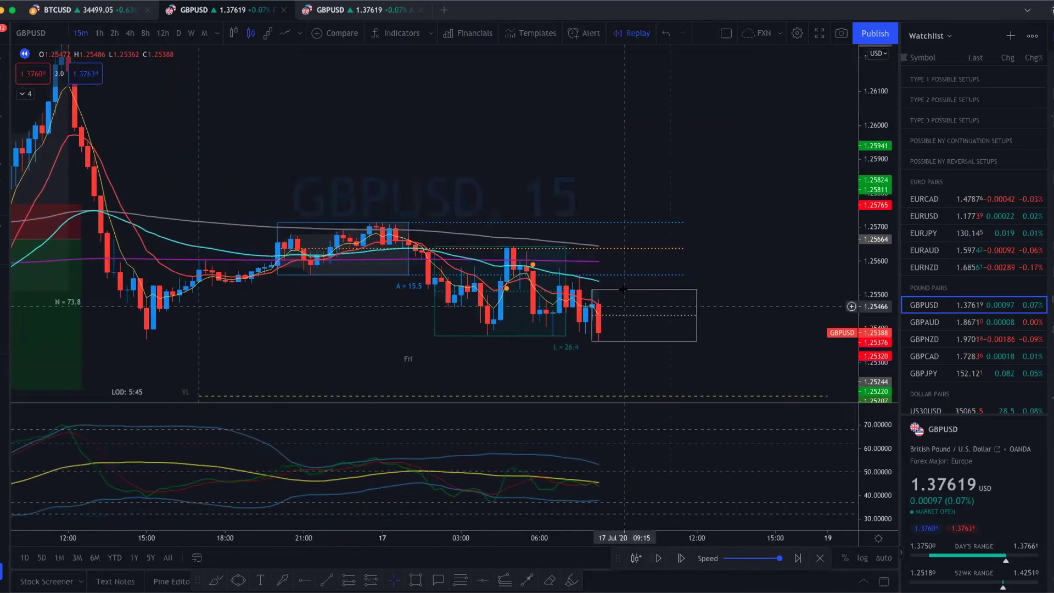
click(658, 558)
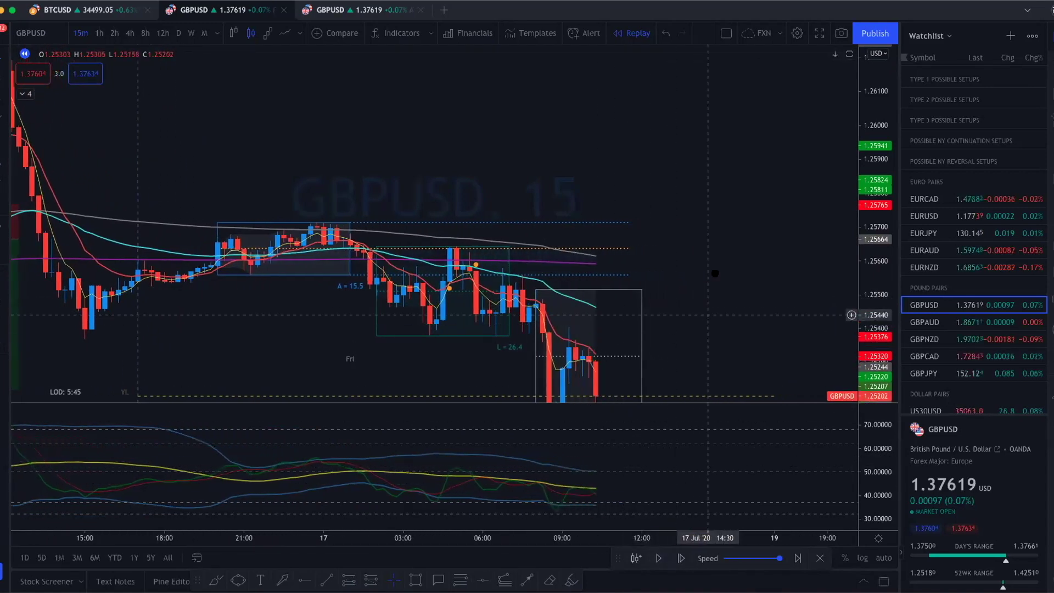
drag(874, 248, 875, 337)
drag(689, 345, 685, 357)
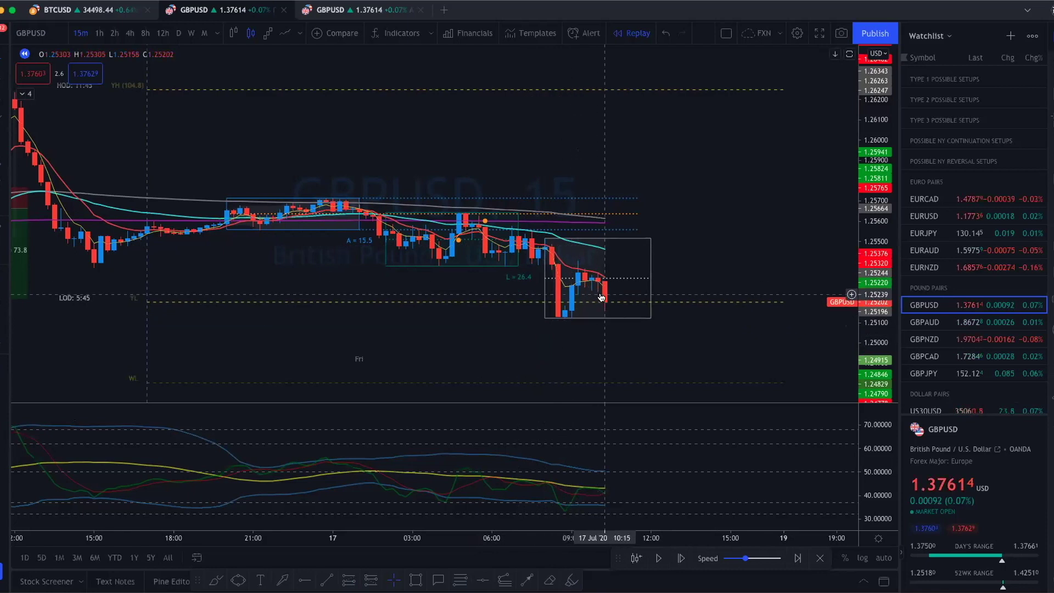
- Sketch the rebound from the New York session low over the chart, circle the 10:15 pullback candle, and clear the sketch
drag(562, 337, 570, 358)
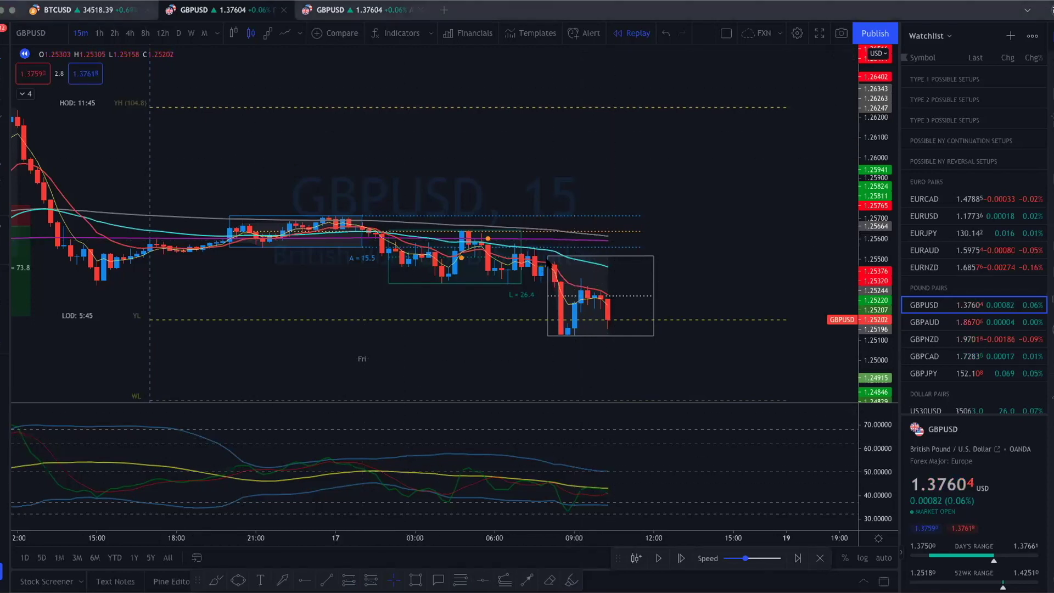
key(super+z)
drag(581, 302, 588, 284)
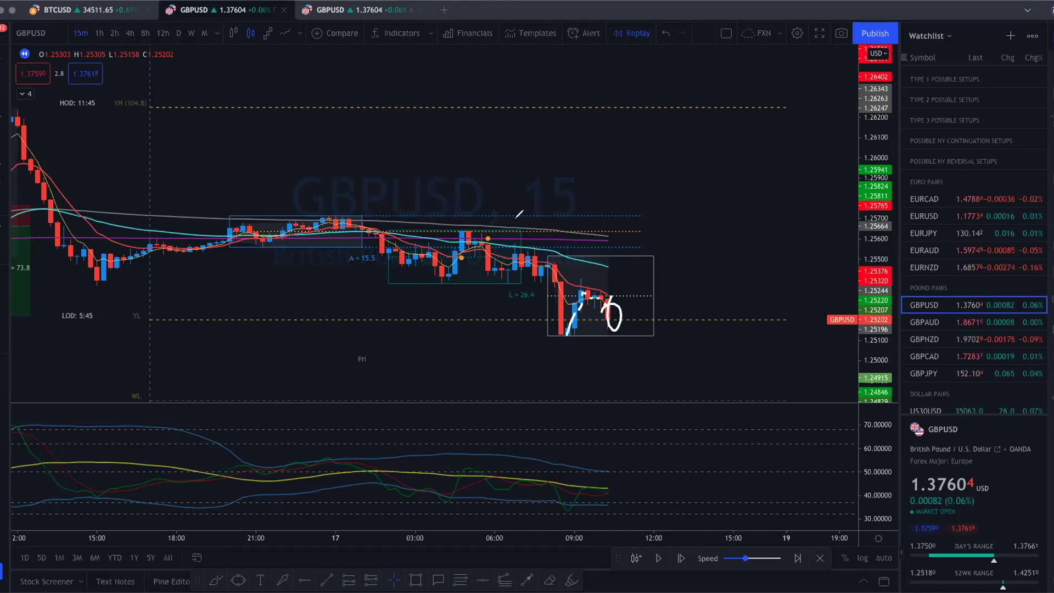
key(Escape)
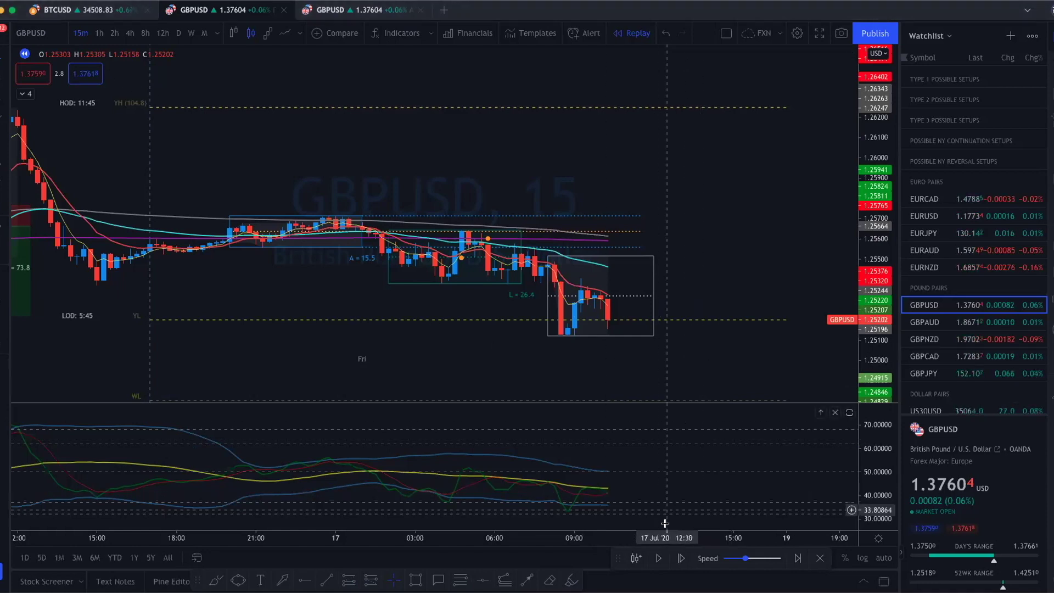
- Advance the replay one candle and place a long position at 1.25290 from 10:45, with its stop at 1.25124 and target at 1.25622
click(656, 559)
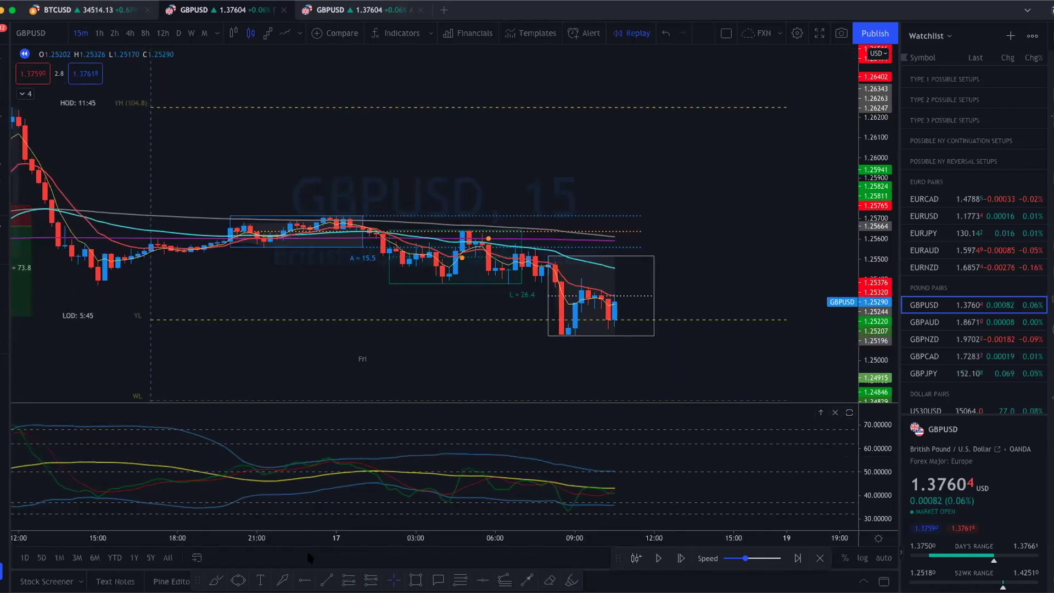
click(348, 580)
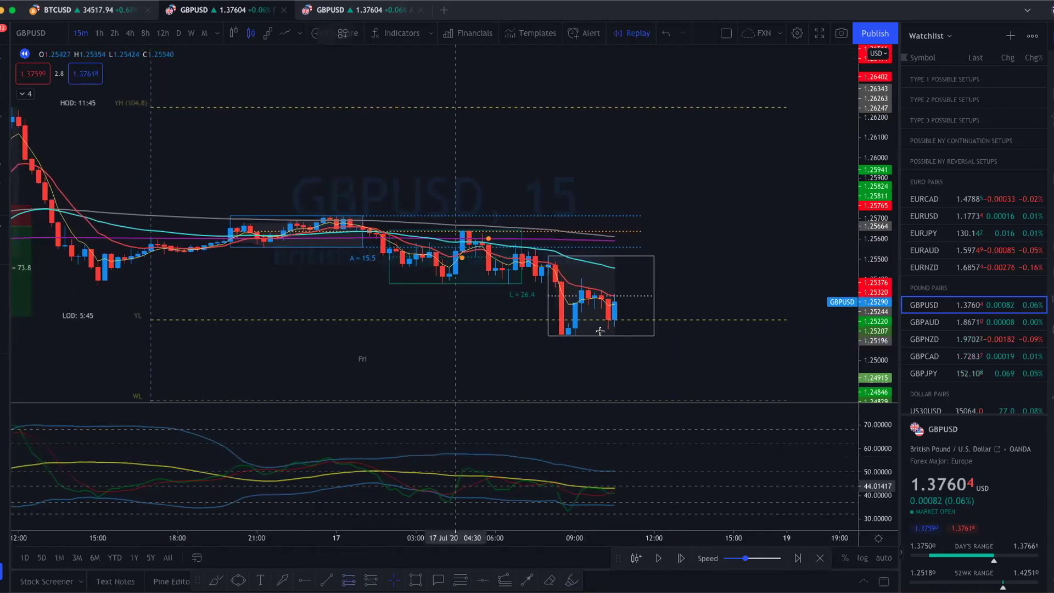
click(621, 301)
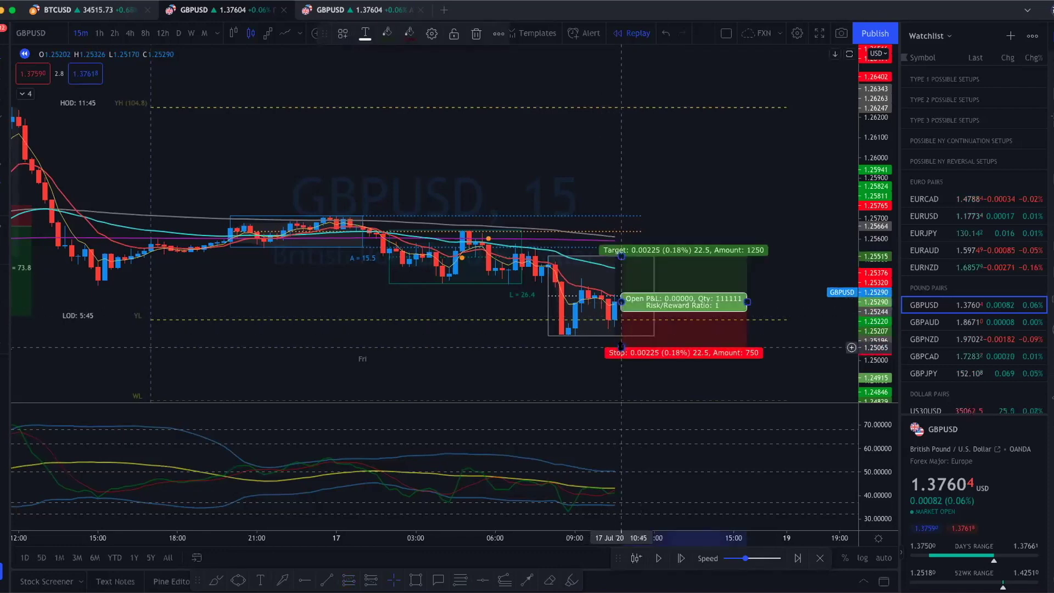
drag(621, 257, 619, 251)
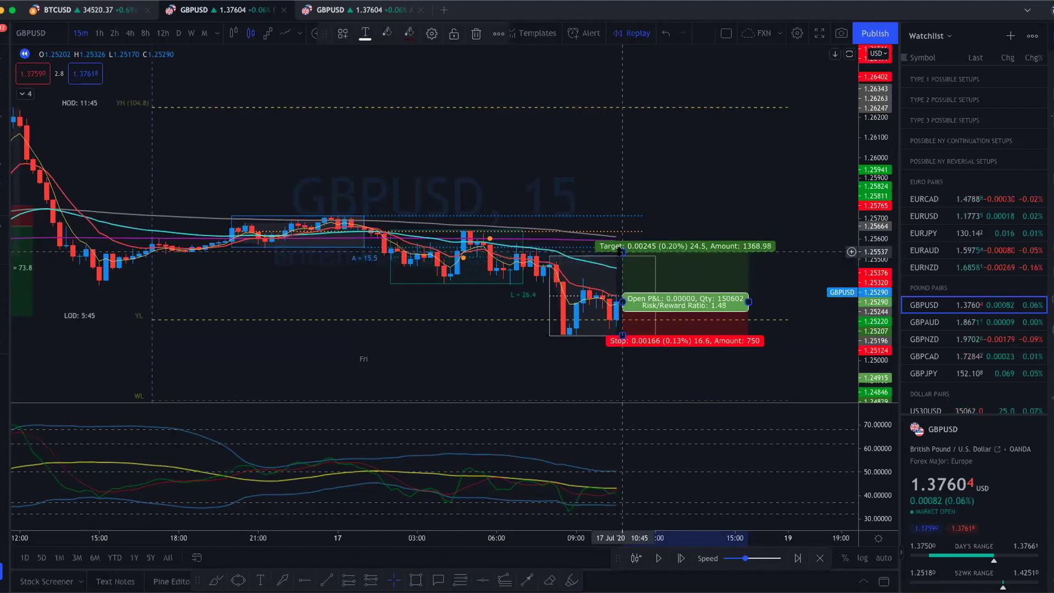
mouse_move(620, 251)
mouse_down()
mouse_move(621, 218)
mouse_move(622, 233)
mouse_up()
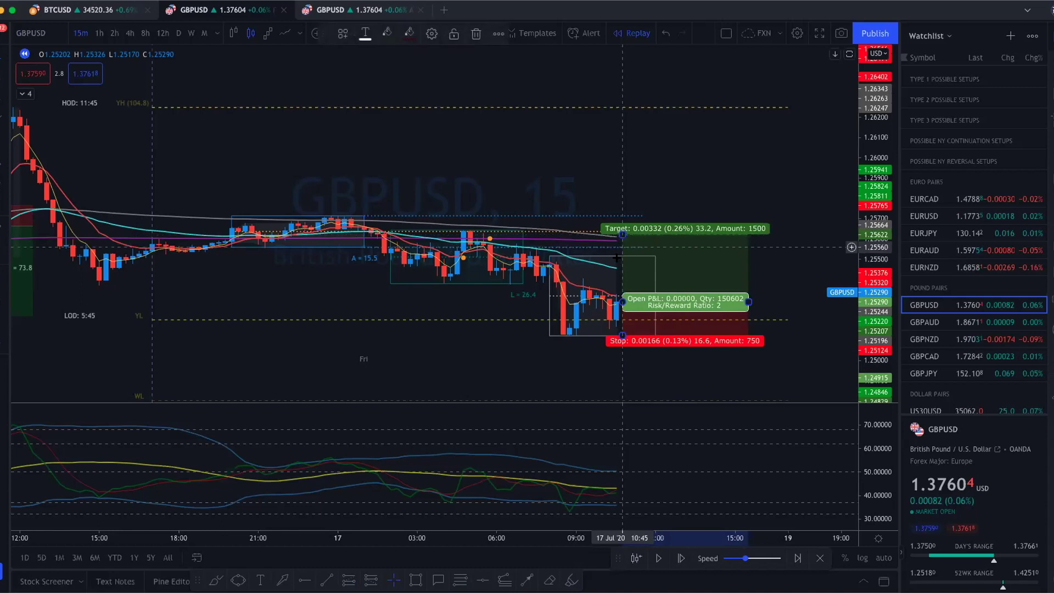
click(790, 264)
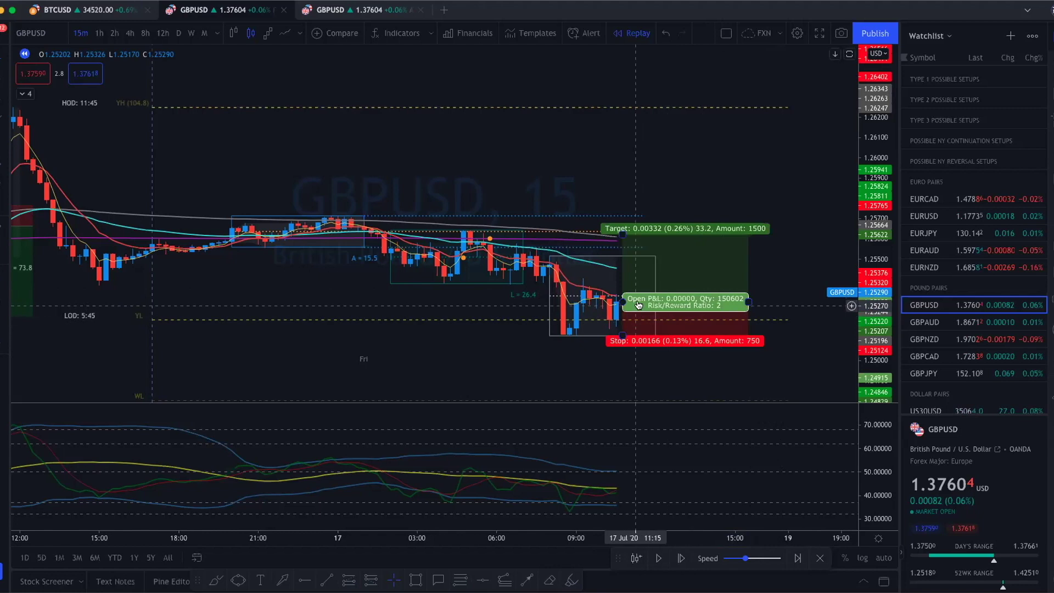
- Try a lower entry of 1.25248 for the long position, with its stop at 1.25115 and target at 1.25591
drag(639, 300, 622, 335)
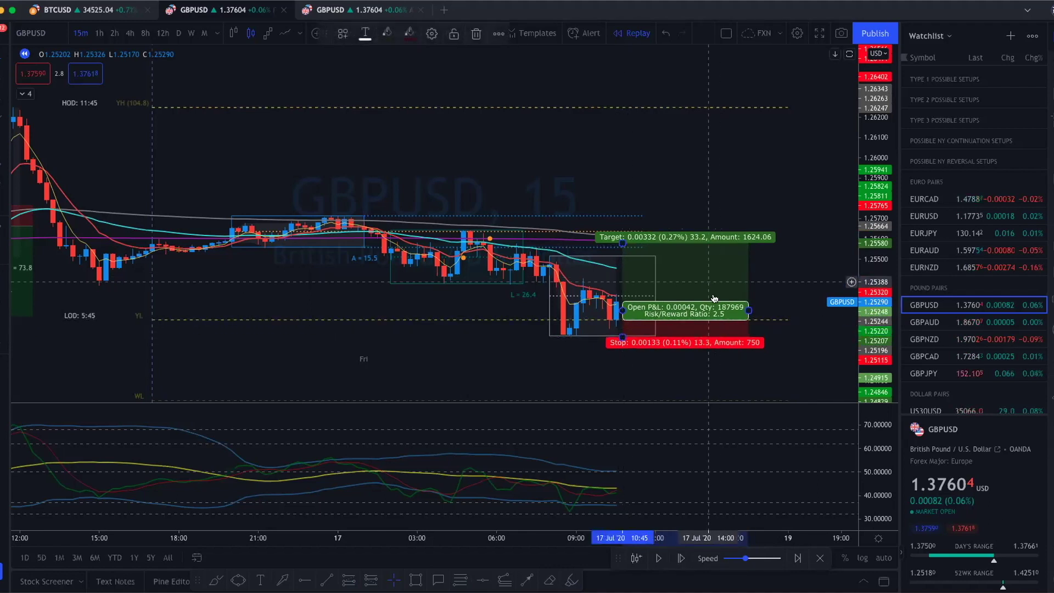
drag(622, 242, 622, 241)
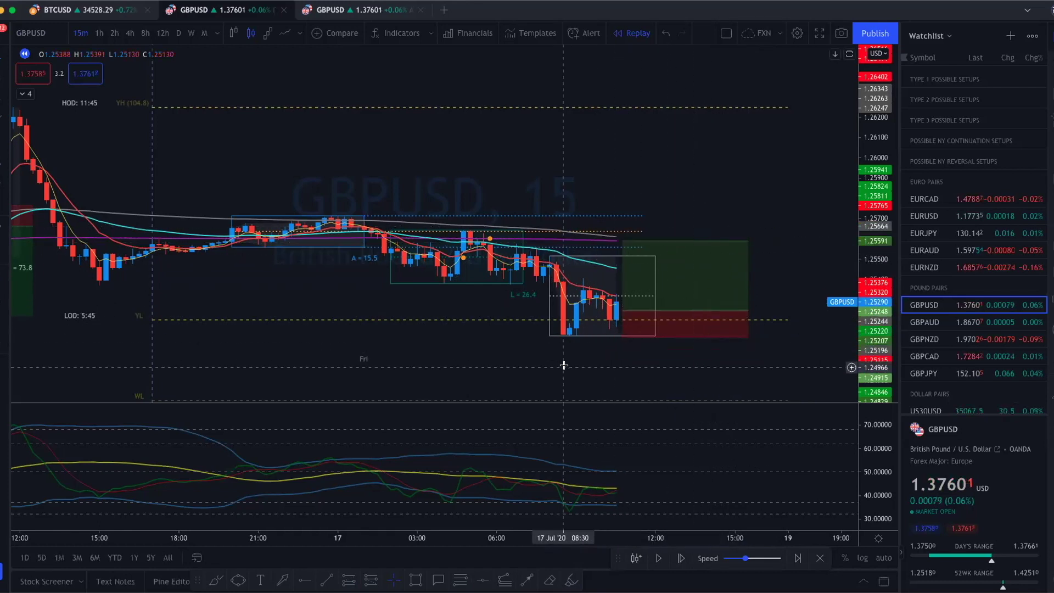
- Return the long entry to 1.25290, setting its stop to 1.25121 below the session low and its target to 1.25625
mouse_move(628, 301)
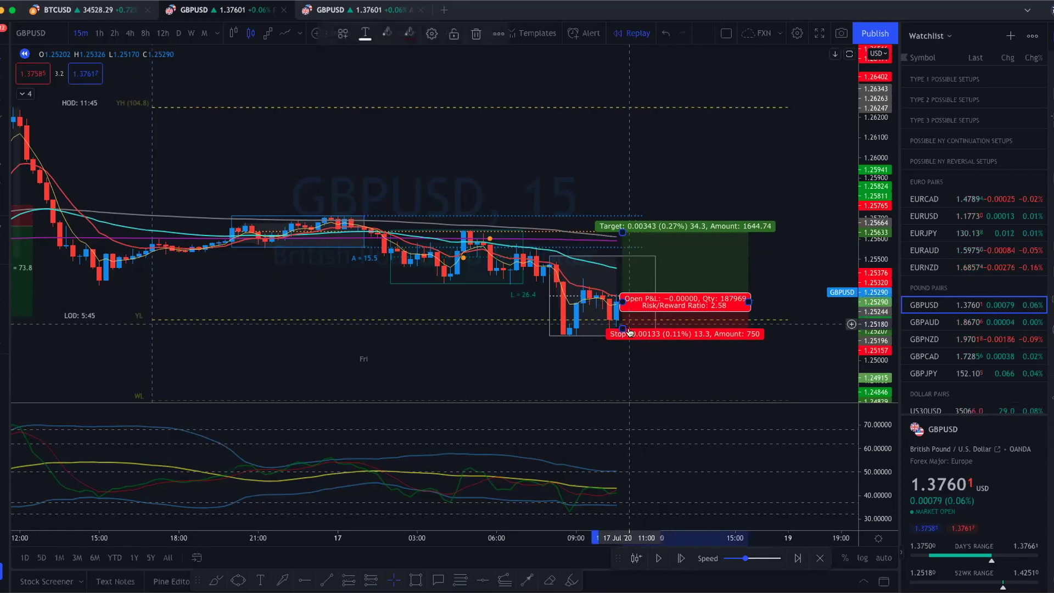
drag(622, 328, 621, 335)
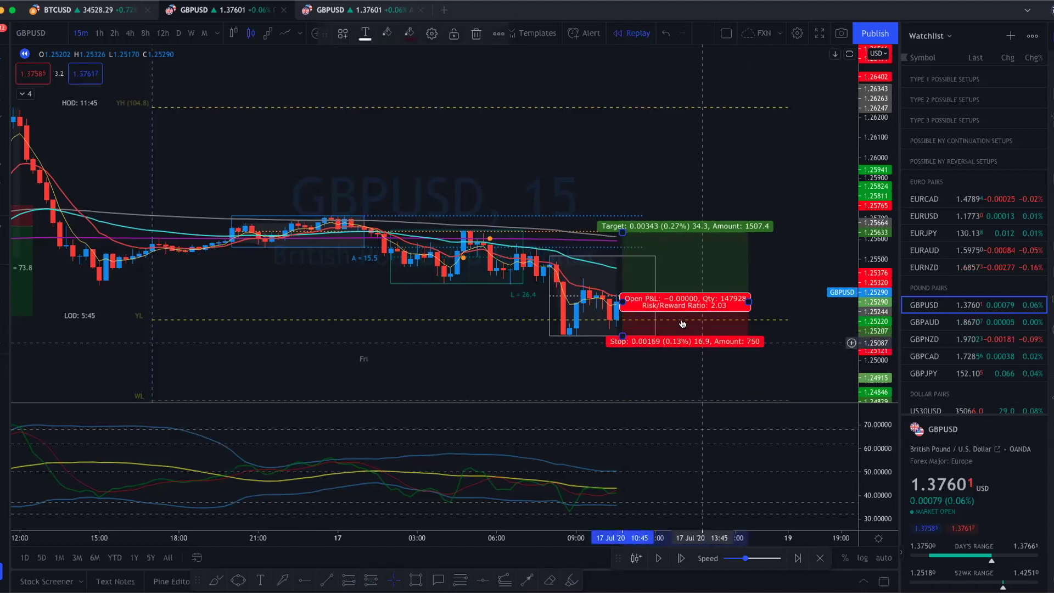
drag(621, 232, 622, 233)
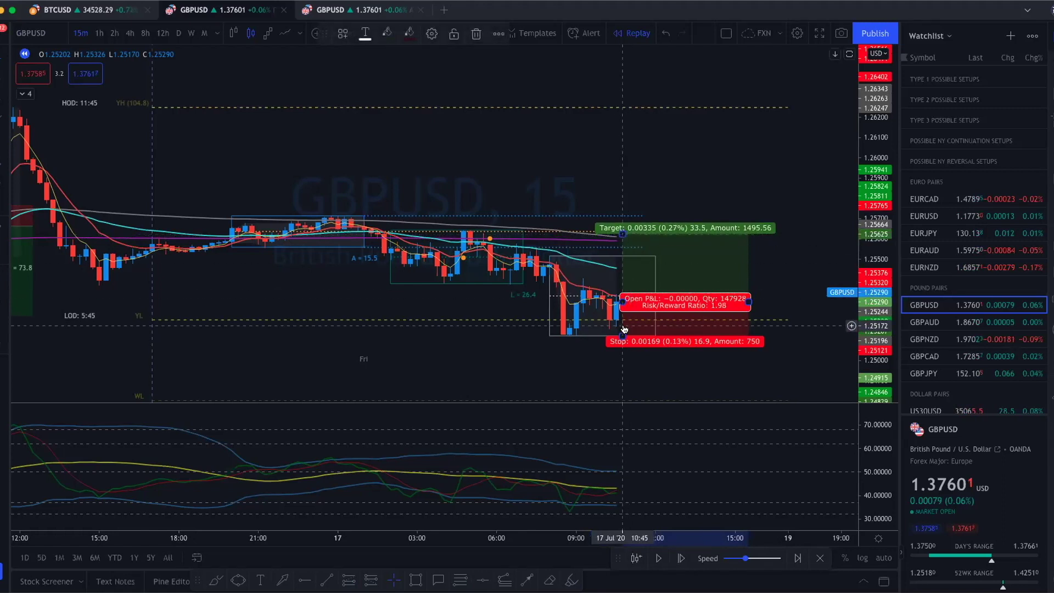
click(696, 407)
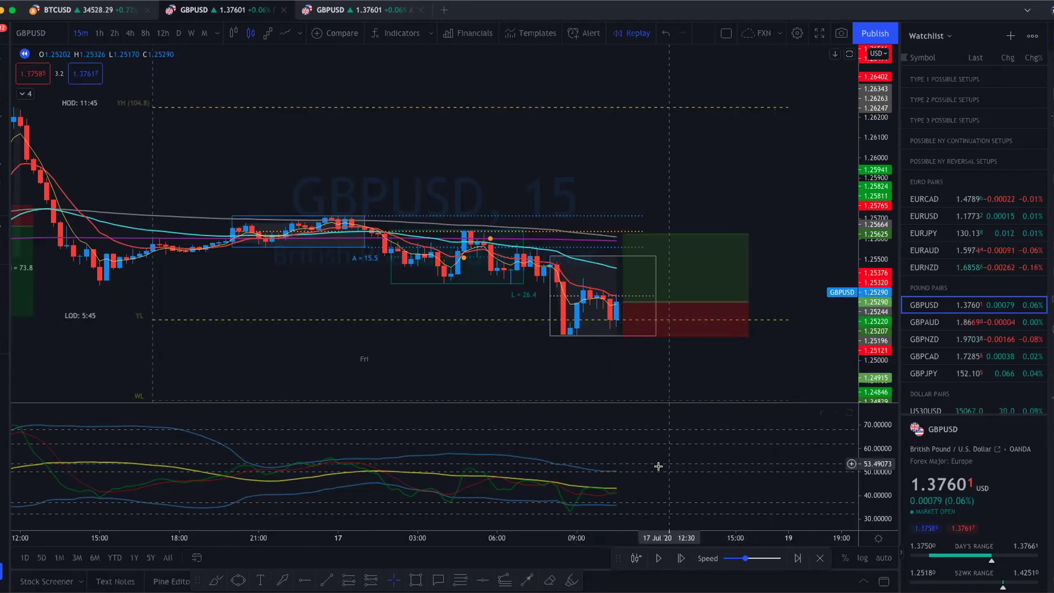
- Run the replay at maximum speed through the rest of 17 July into 19 July, pausing there
scroll(660, 475, up, 1)
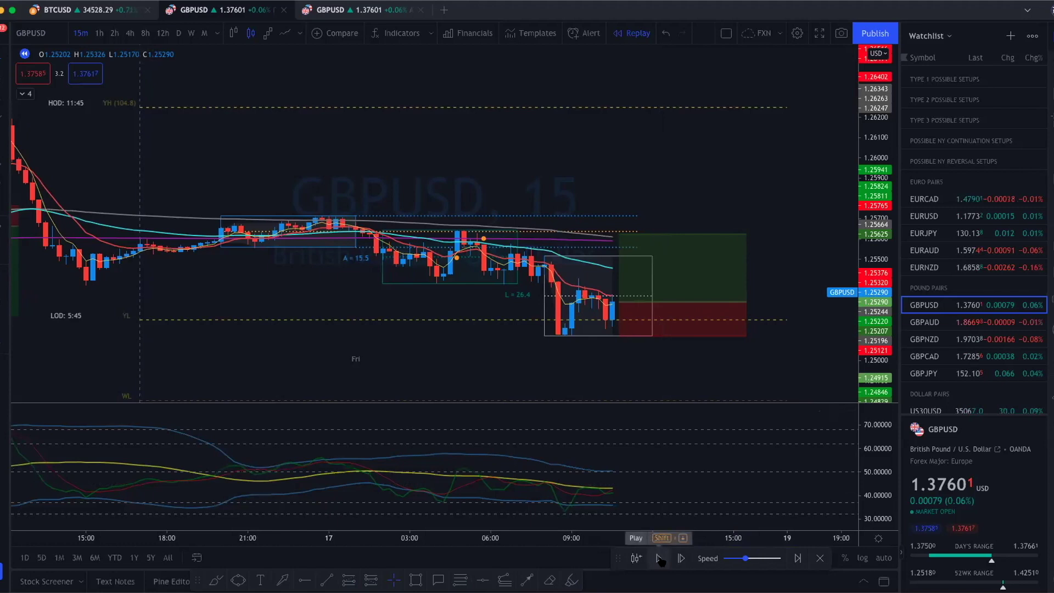
scroll(637, 505, down, 2)
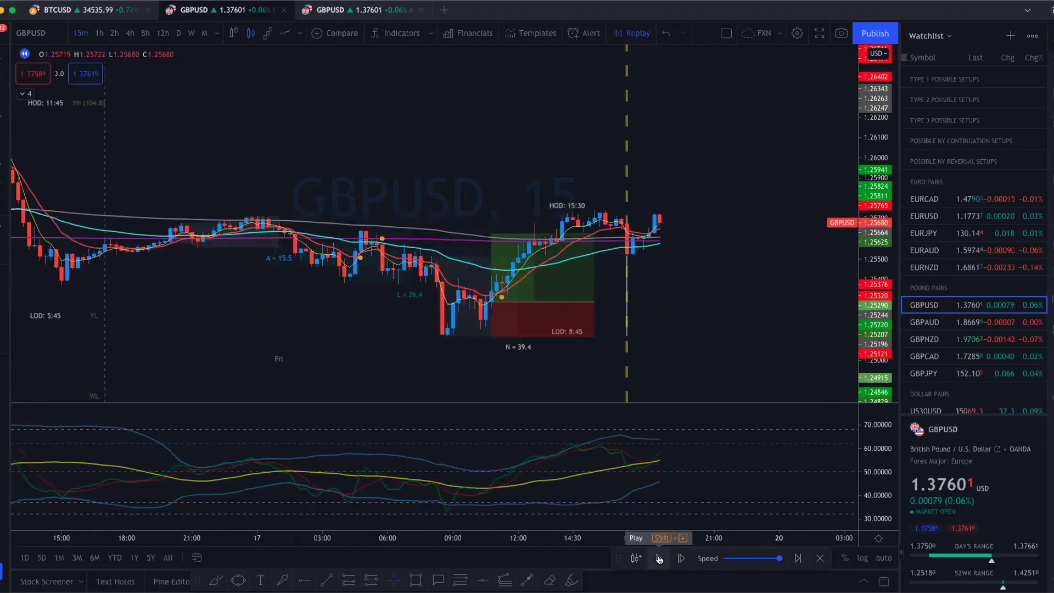
- Set the 17 July long position's target to 1.25619 and bring the preceding days' setups into view for comparison
mouse_move(491, 233)
mouse_down()
mouse_move(490, 212)
mouse_move(491, 235)
mouse_up()
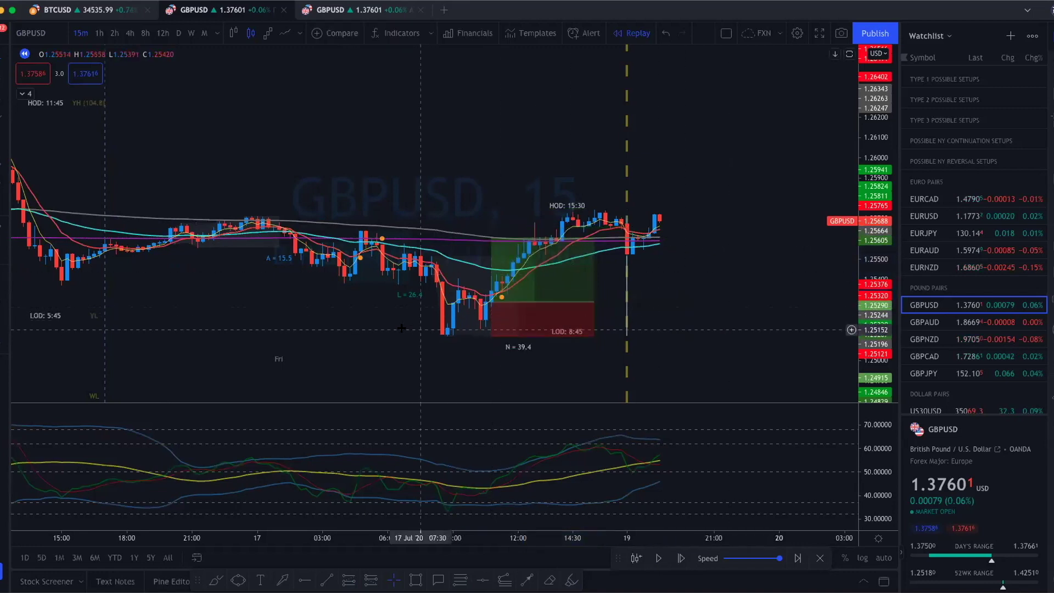
scroll(402, 328, down, 3)
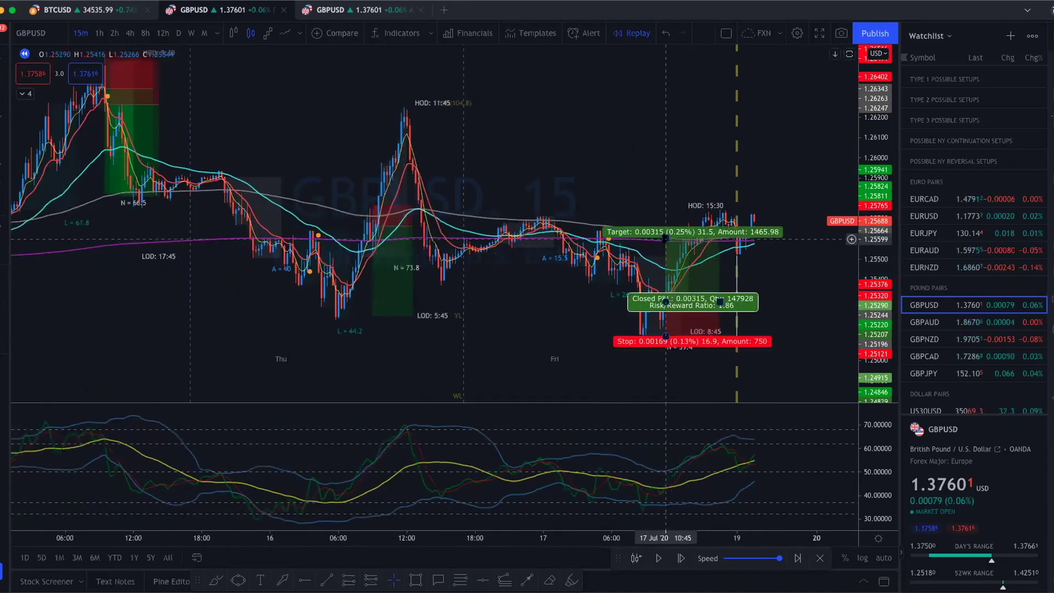
drag(665, 237, 664, 235)
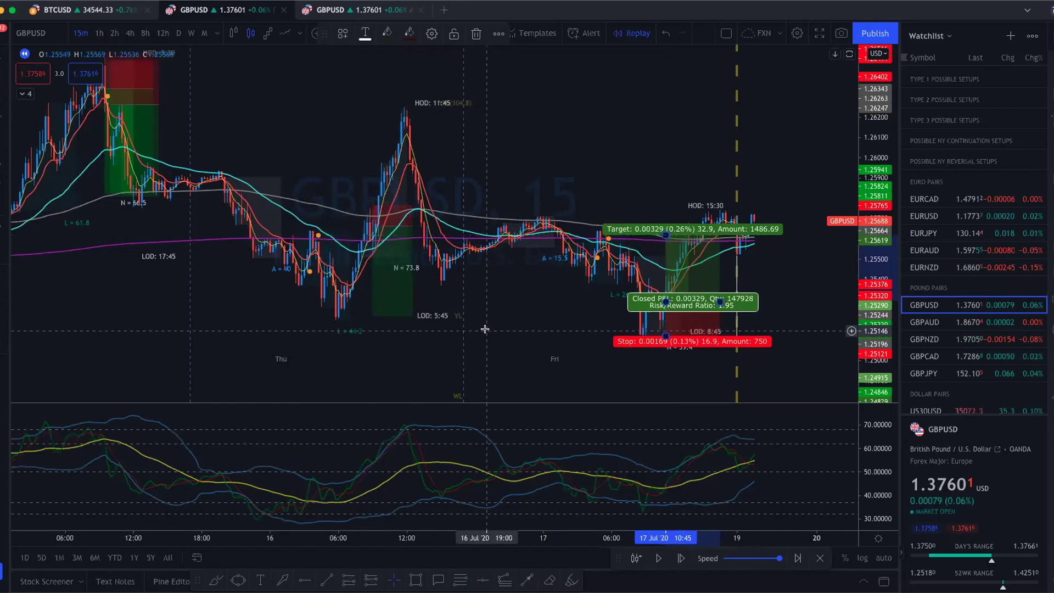
scroll(485, 329, down, 2)
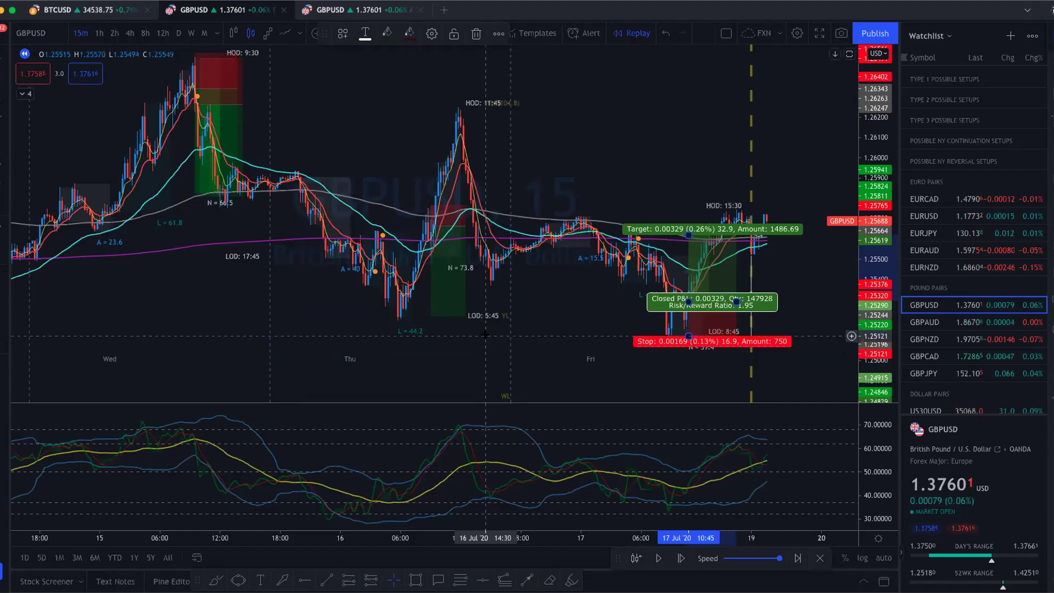
click(552, 328)
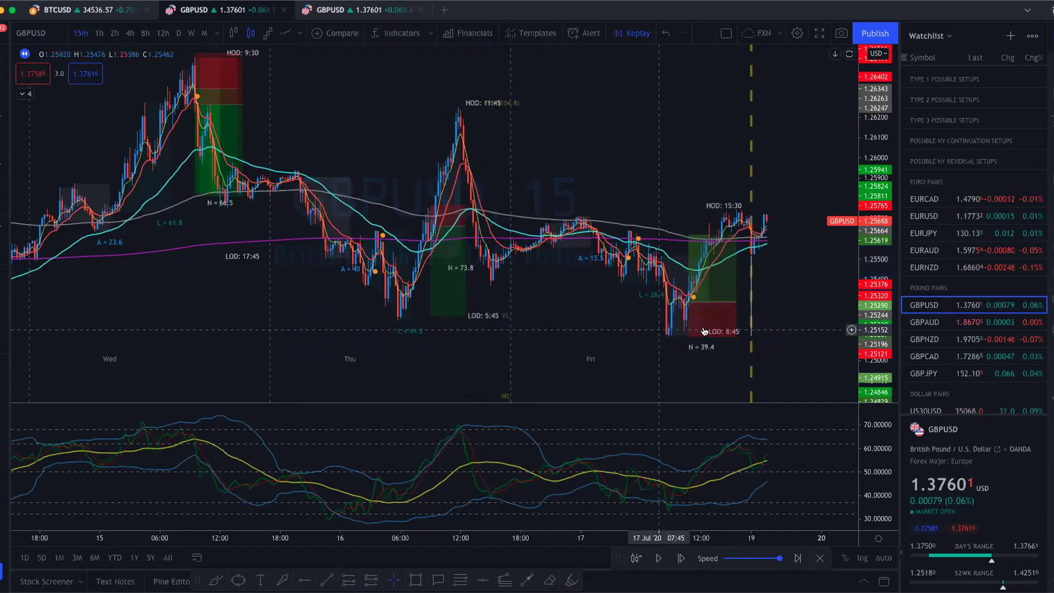